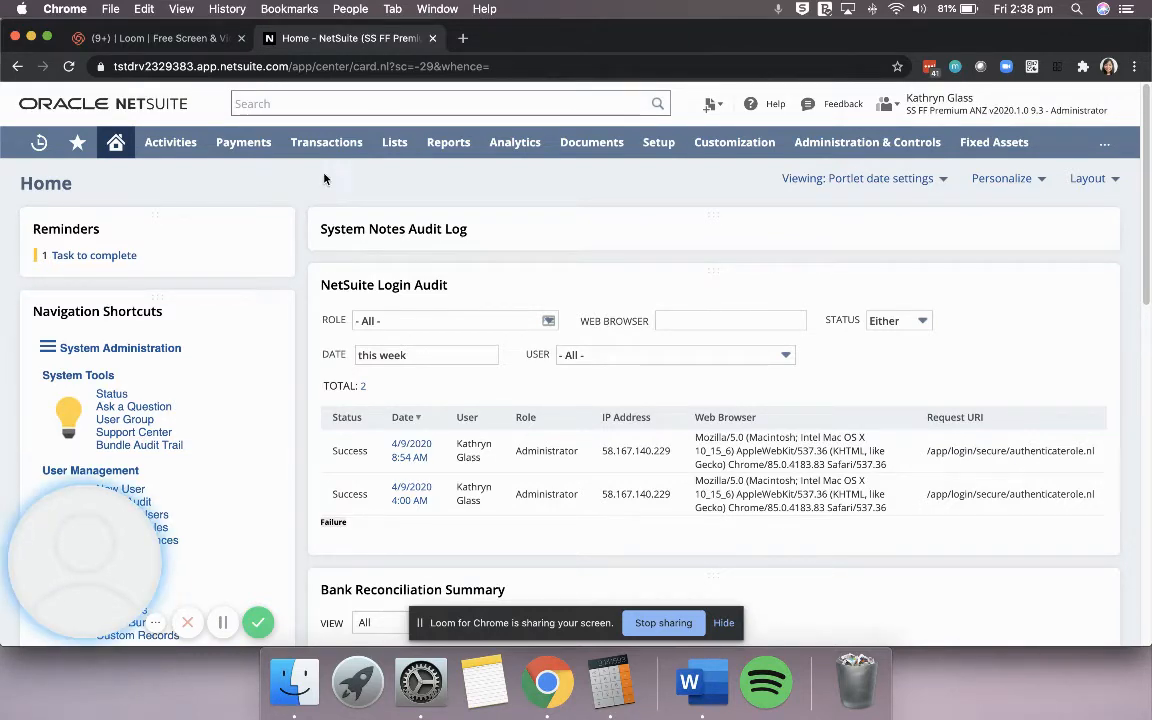
{"action": "mouse_move", "coordinate": [40, 579]}
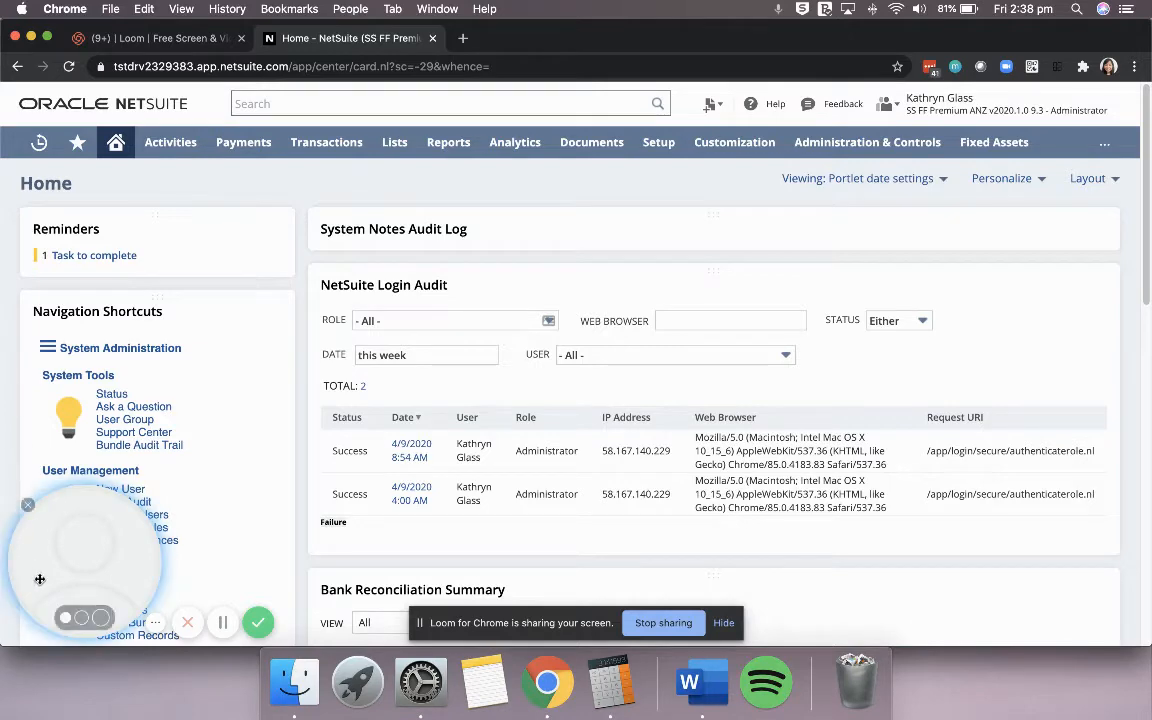
{"action": "left_click", "coordinate": [28, 506]}
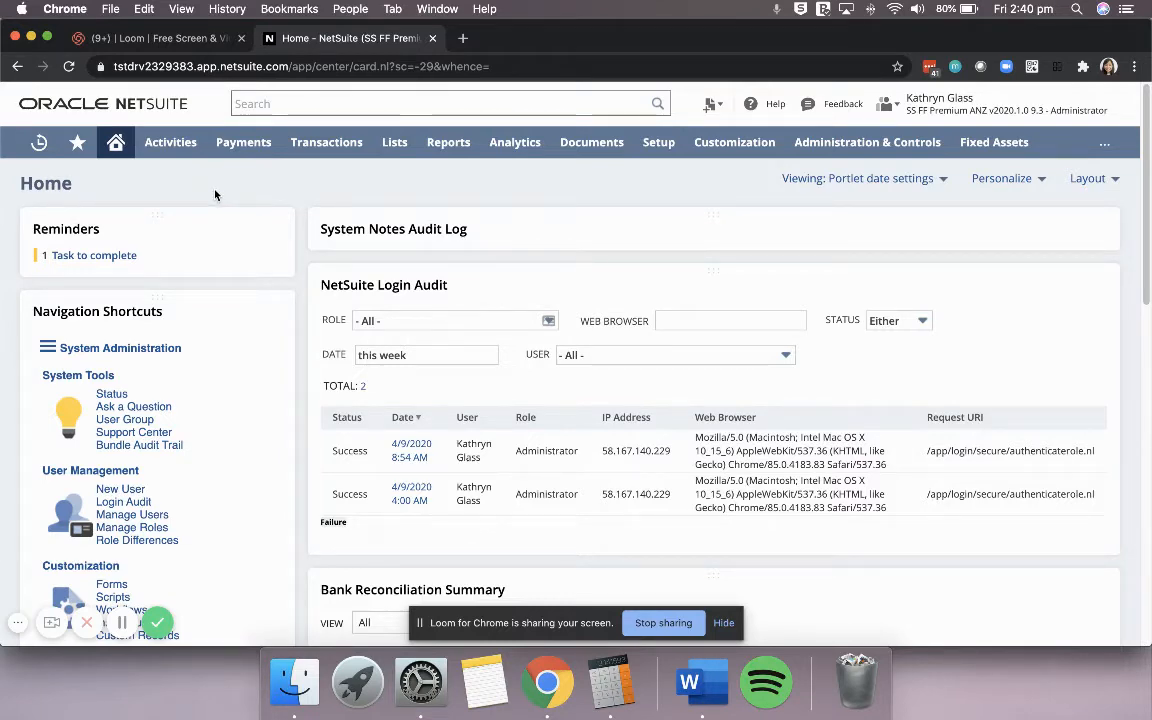
Open Lease Proposal #1 from the recent records and view its lease summary.
{"action": "mouse_move", "coordinate": [40, 146]}
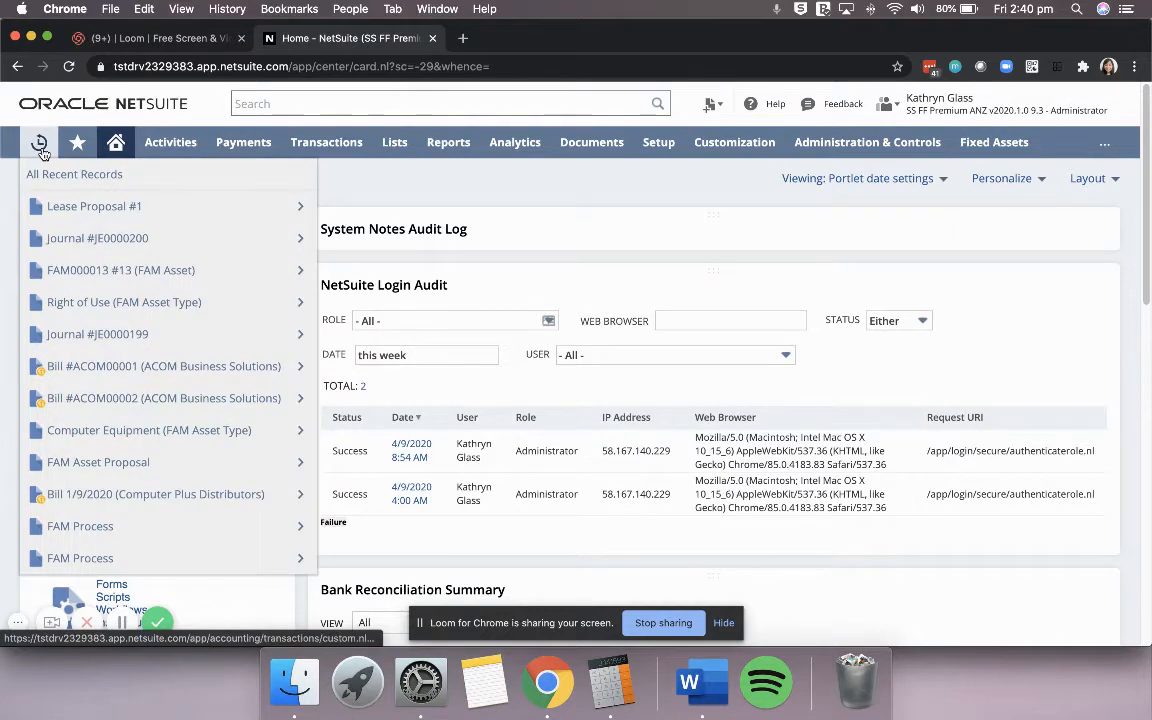
{"action": "left_click", "coordinate": [58, 207]}
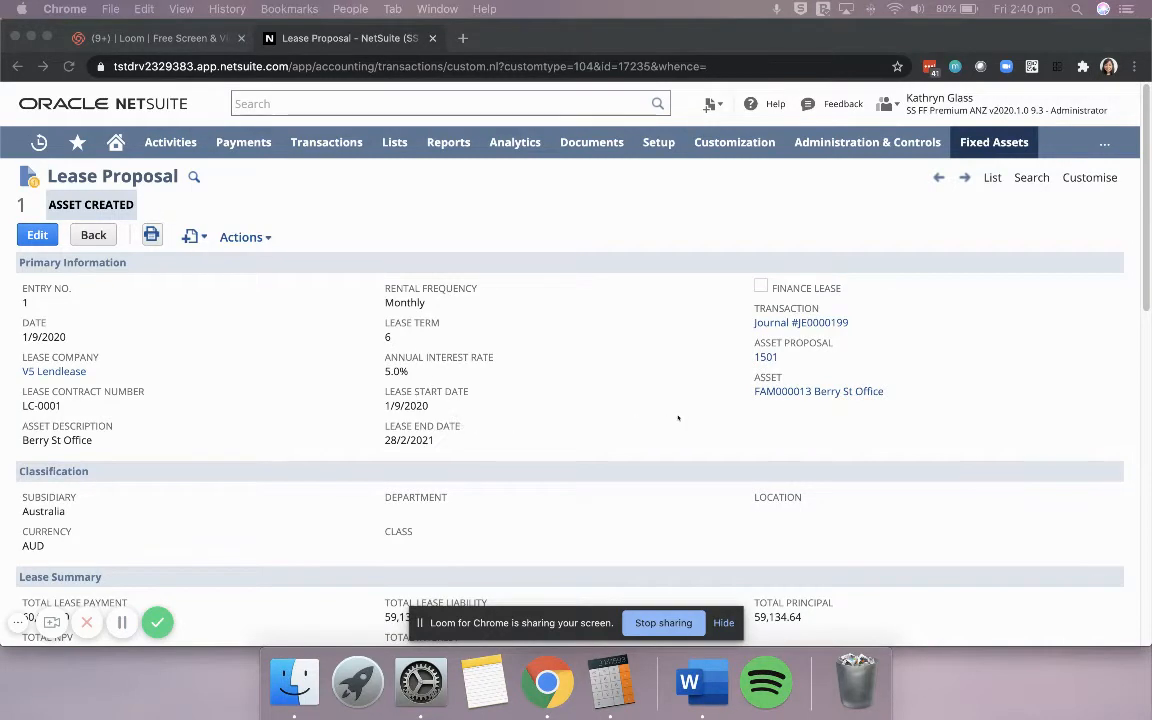
{"action": "left_click", "coordinate": [1146, 279]}
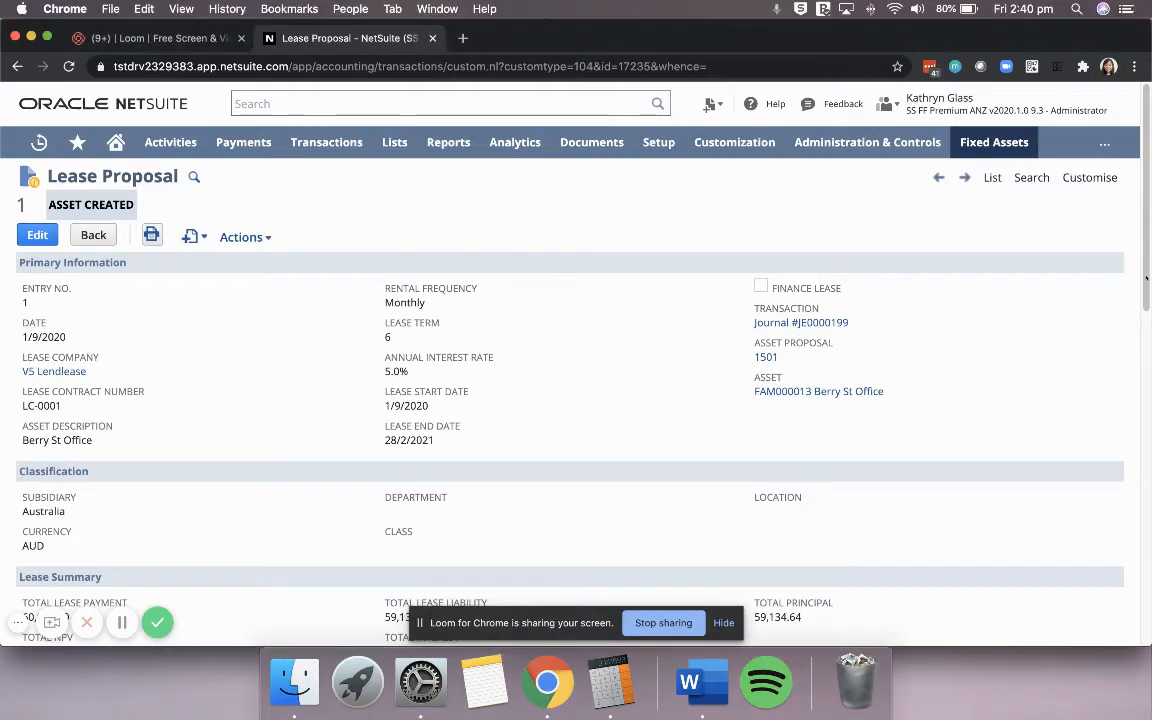
{"action": "scroll", "coordinate": [831, 410], "scroll_direction": "down", "scroll_amount": 8}
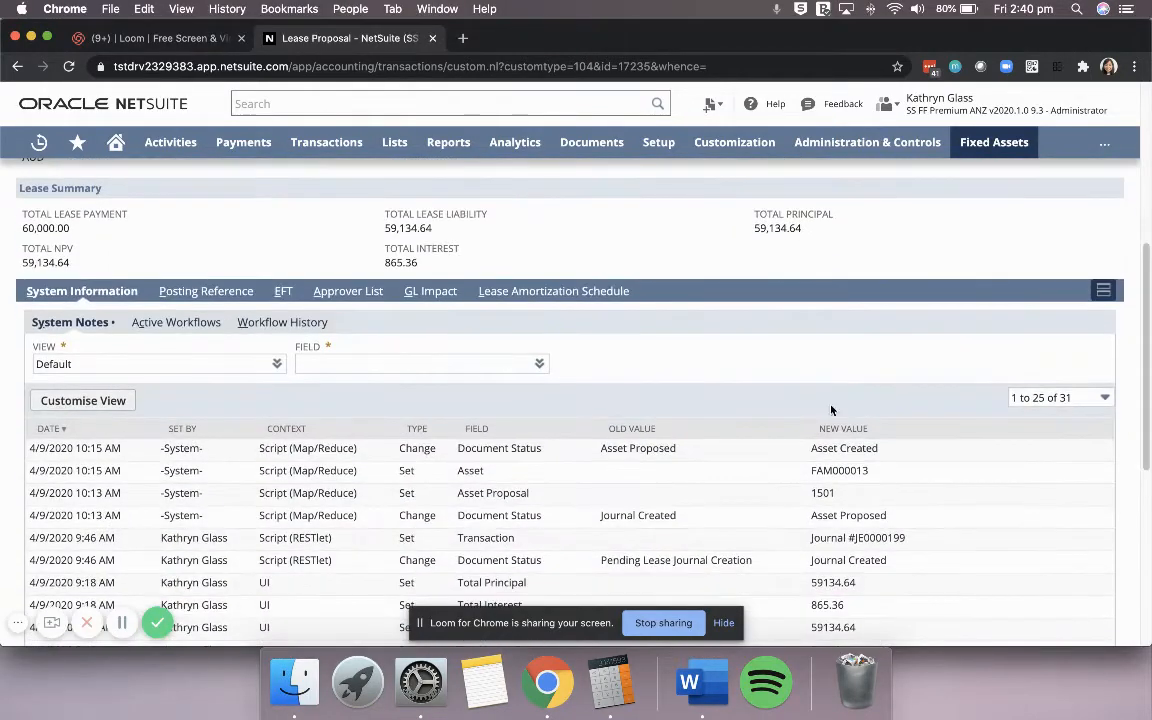
Review the posting reference accounts and the lease amortization schedule of the Berry St Office lease proposal.
{"action": "left_click", "coordinate": [212, 291]}
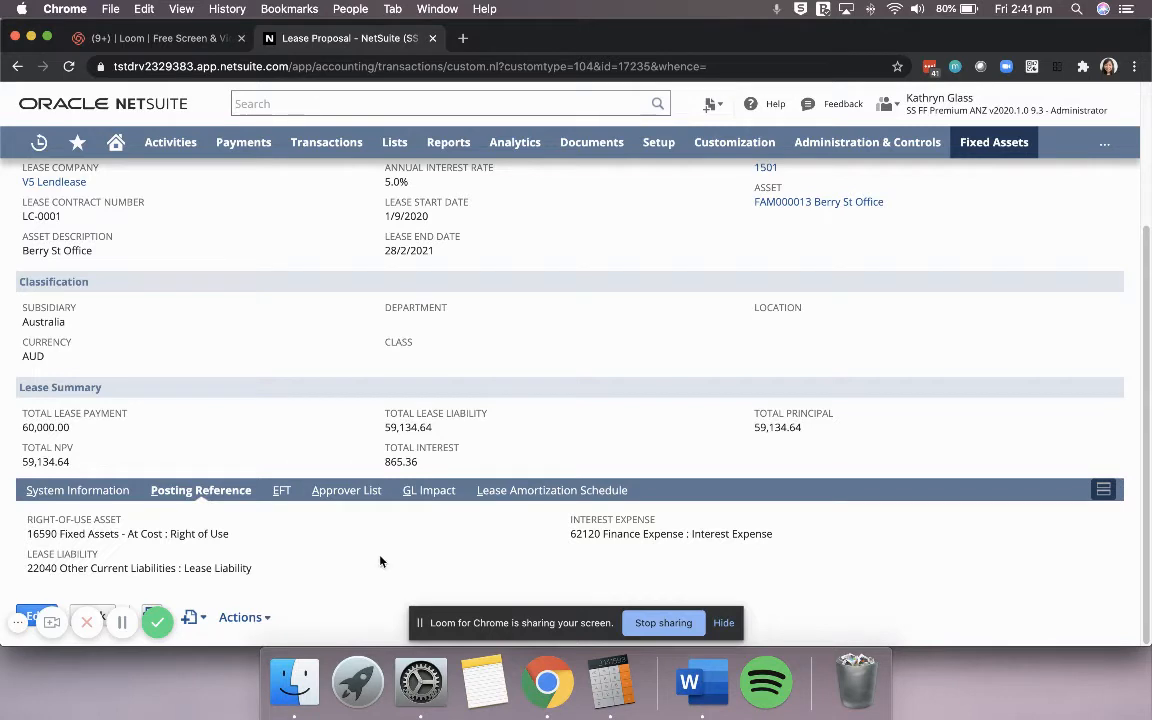
{"action": "left_click", "coordinate": [519, 491]}
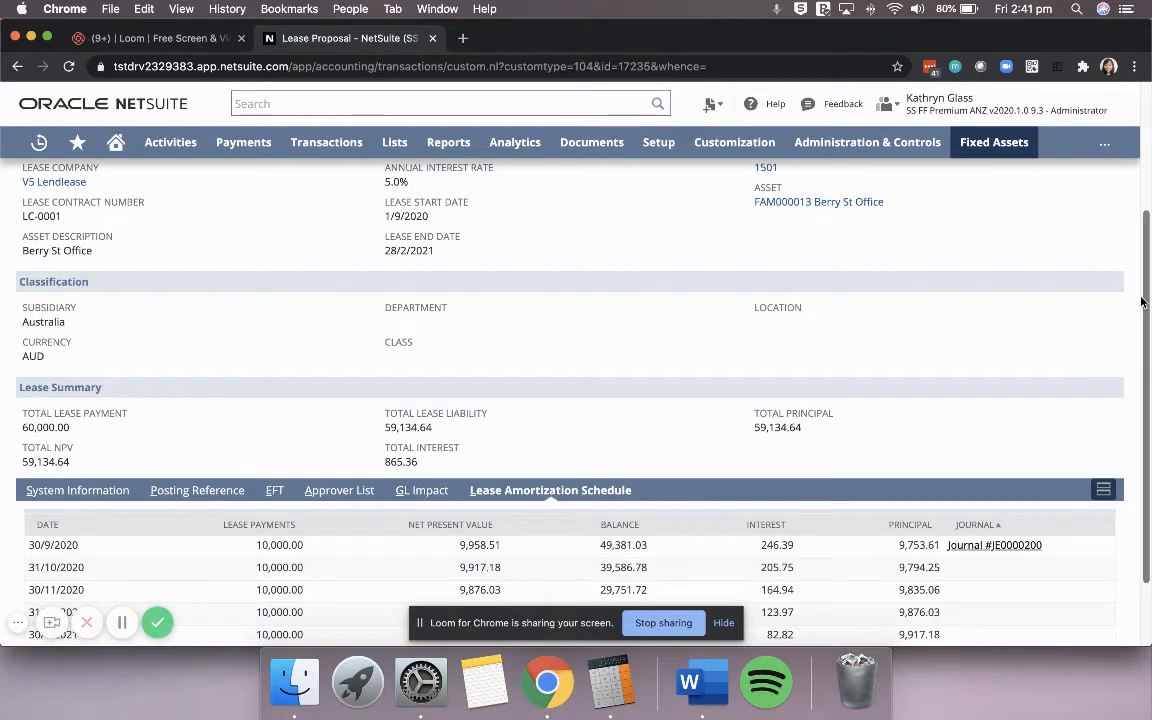
{"action": "scroll", "coordinate": [1143, 302], "scroll_direction": "down", "scroll_amount": 1}
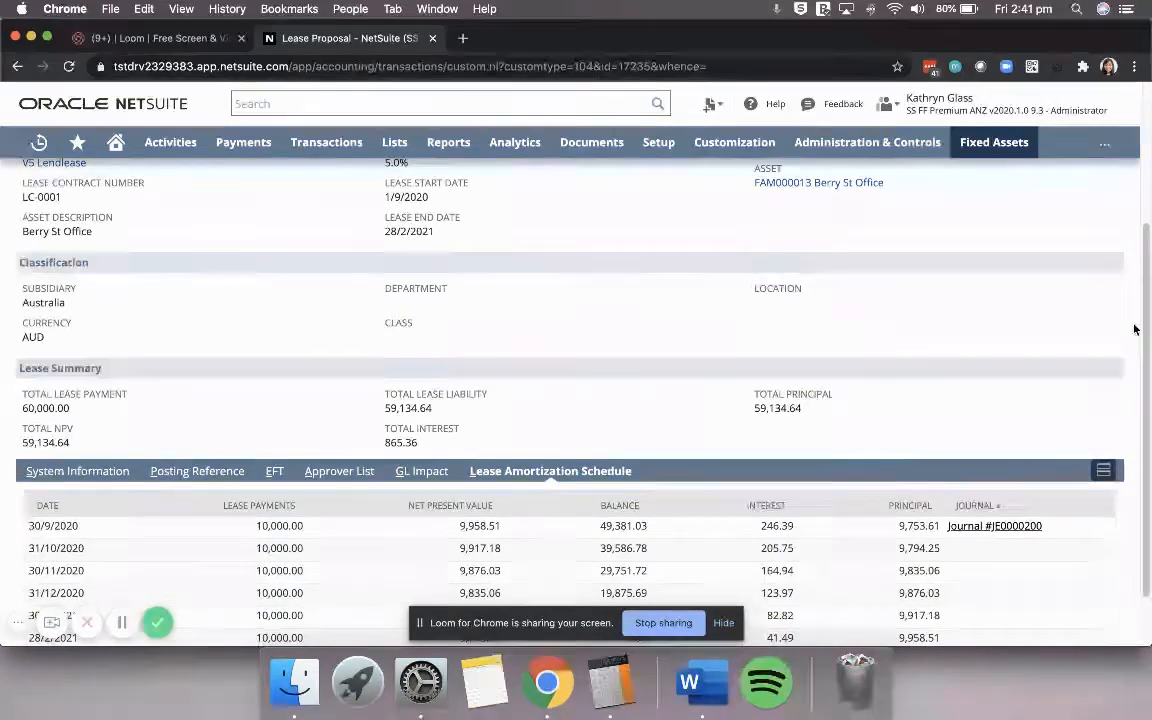
{"action": "scroll", "coordinate": [55, 566], "scroll_direction": "down", "scroll_amount": 2}
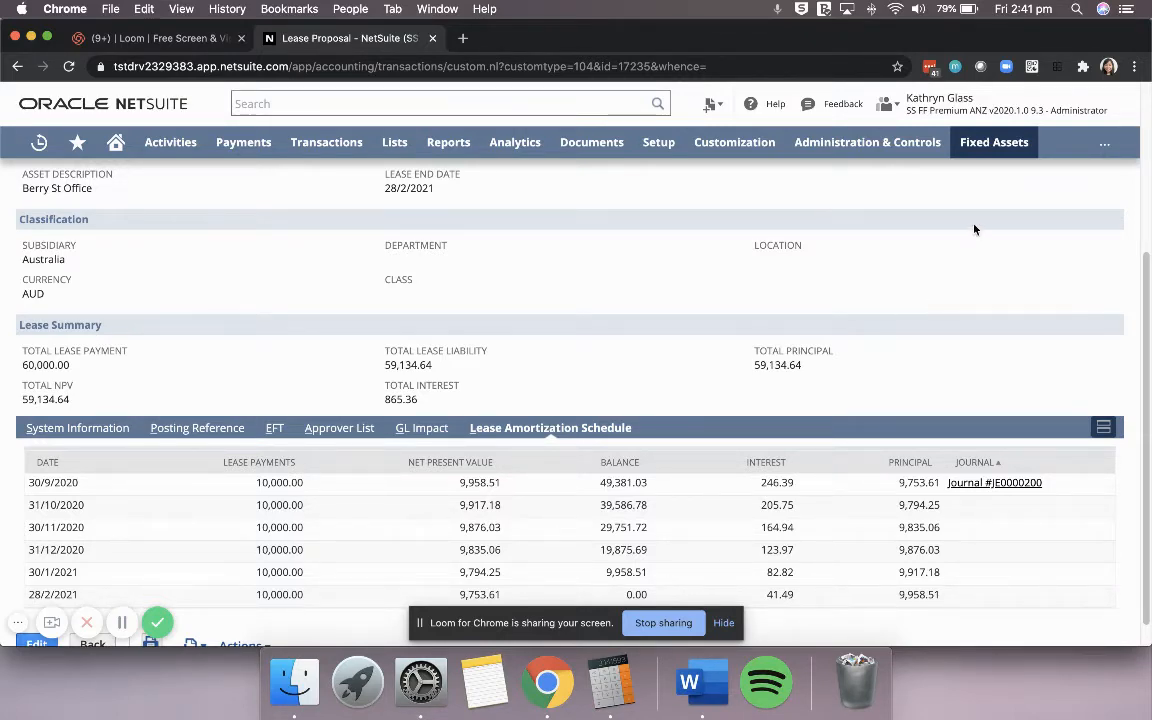
Start a new lease proposal and set its date to 1/9/2020.
{"action": "mouse_move", "coordinate": [990, 145]}
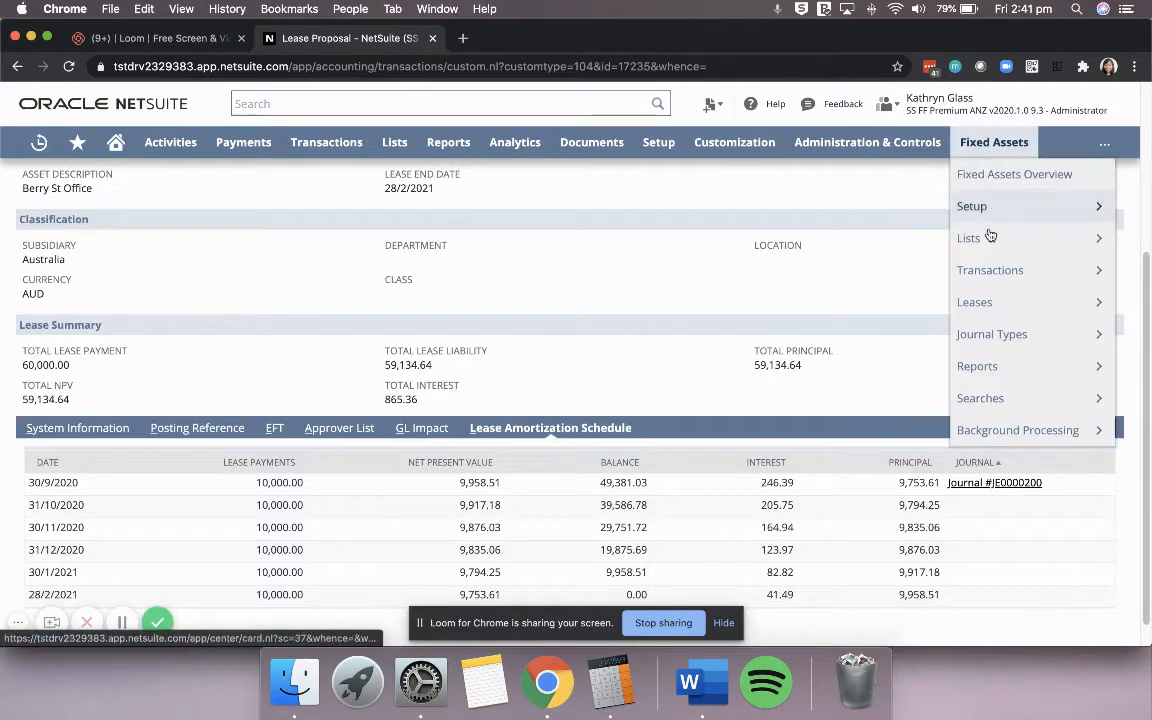
{"action": "mouse_move", "coordinate": [977, 302]}
{"action": "mouse_move", "coordinate": [860, 302]}
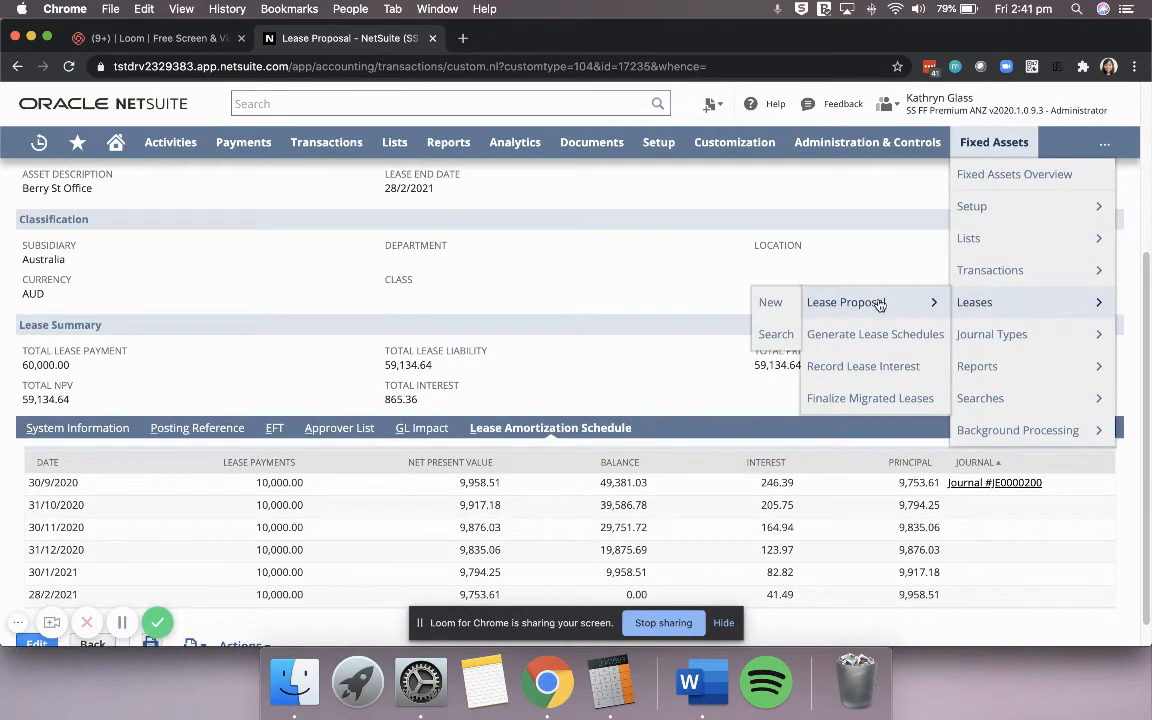
{"action": "left_click", "coordinate": [775, 310]}
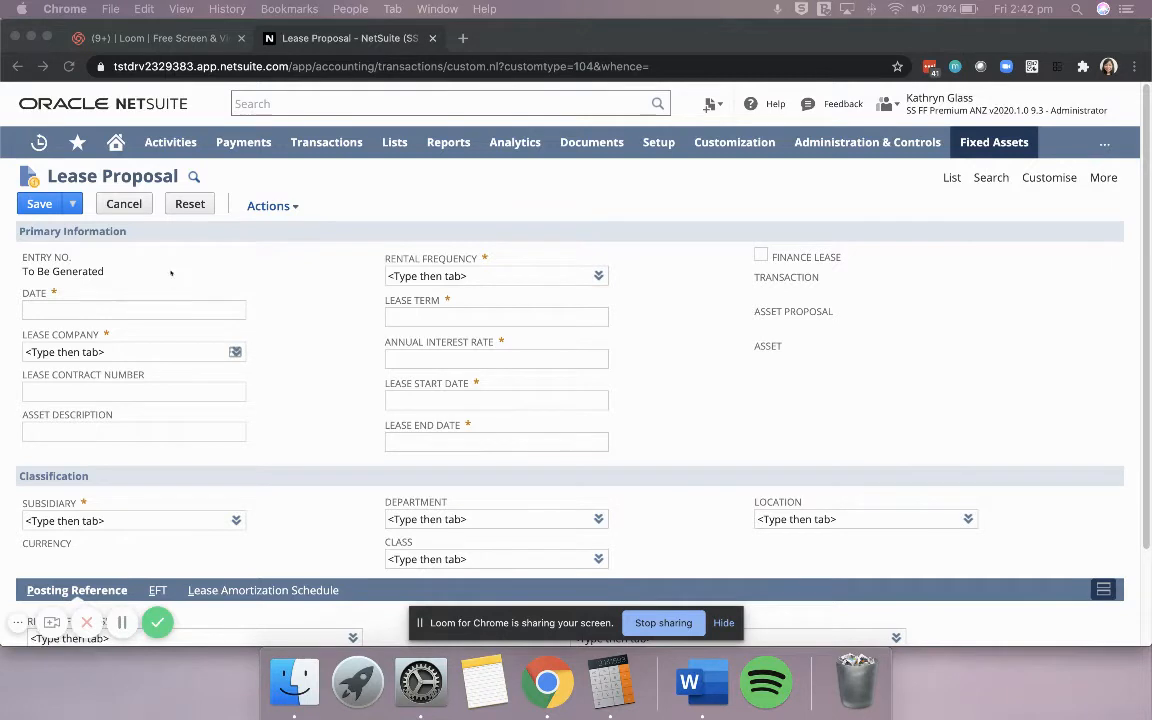
{"action": "left_click", "coordinate": [124, 306]}
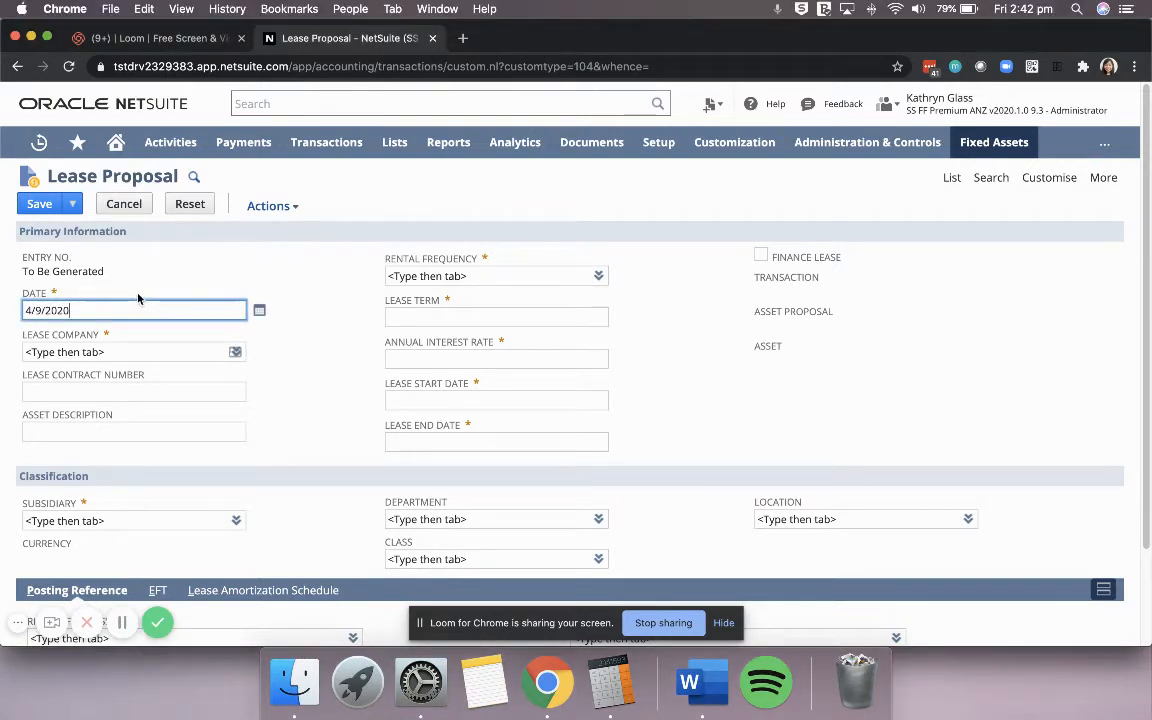
{"action": "left_click", "coordinate": [31, 310]}
{"action": "key", "text": "BackSpace"}
{"action": "type", "text": "1"}
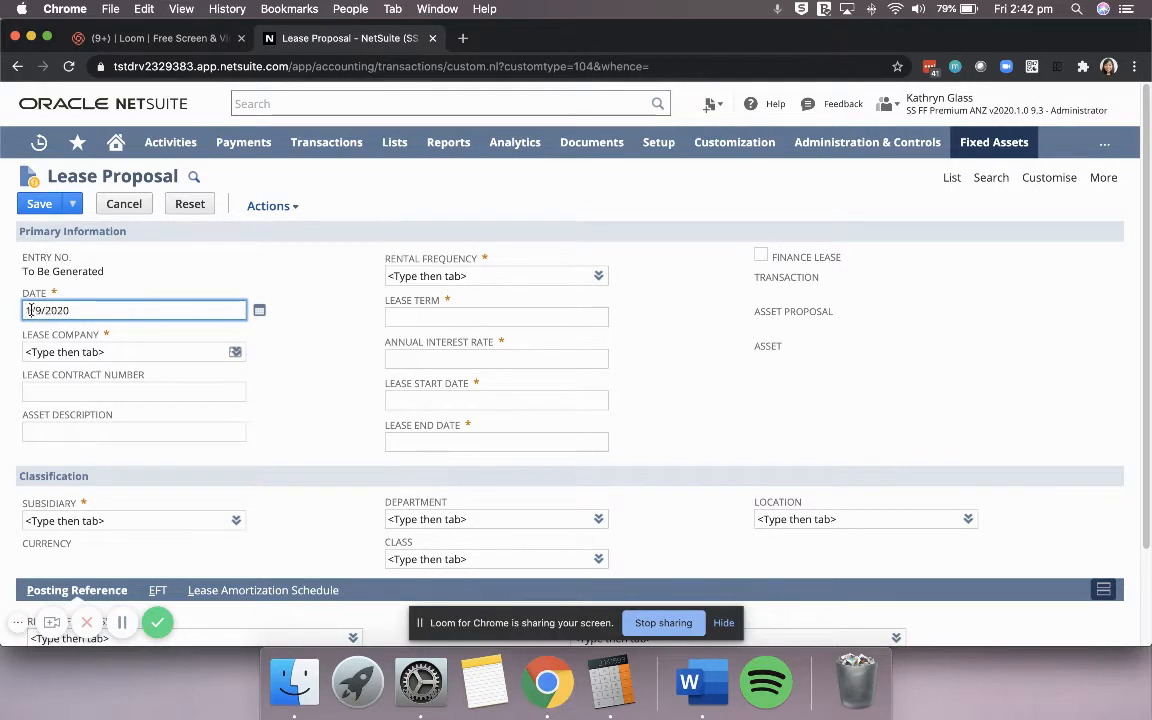
Set the lease company of the new proposal to V5 Lendlease.
{"action": "left_click", "coordinate": [81, 353]}
{"action": "type", "text": "lend"}
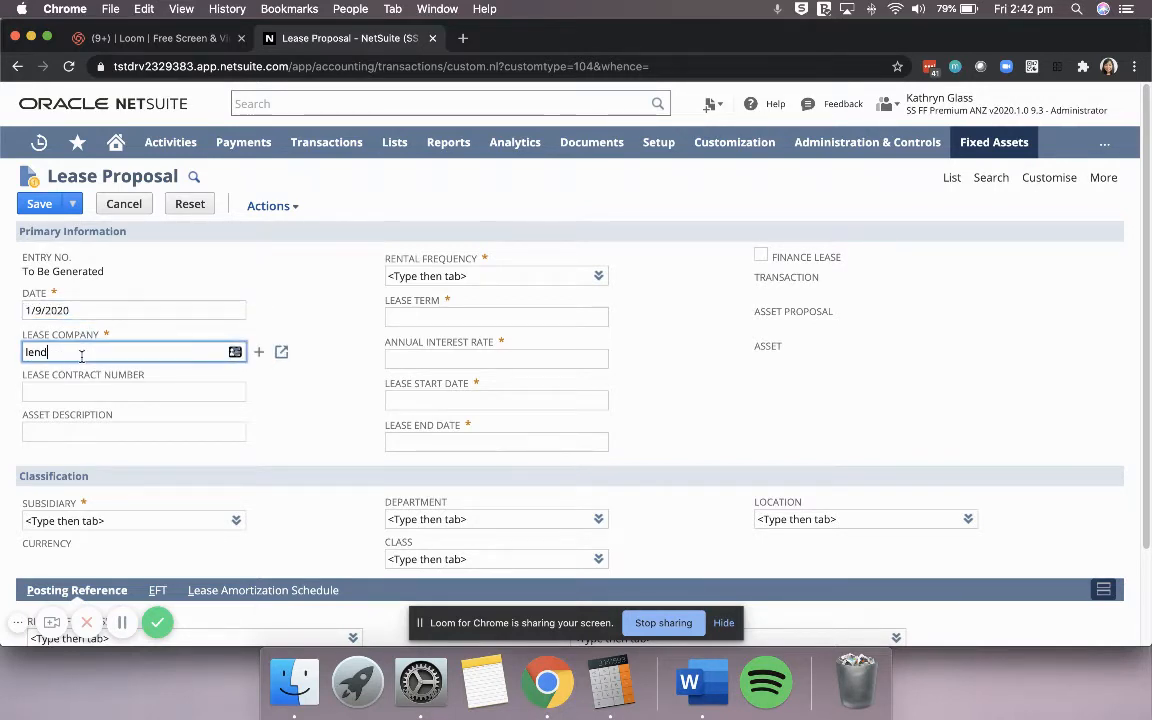
{"action": "type", "text": "lease"}
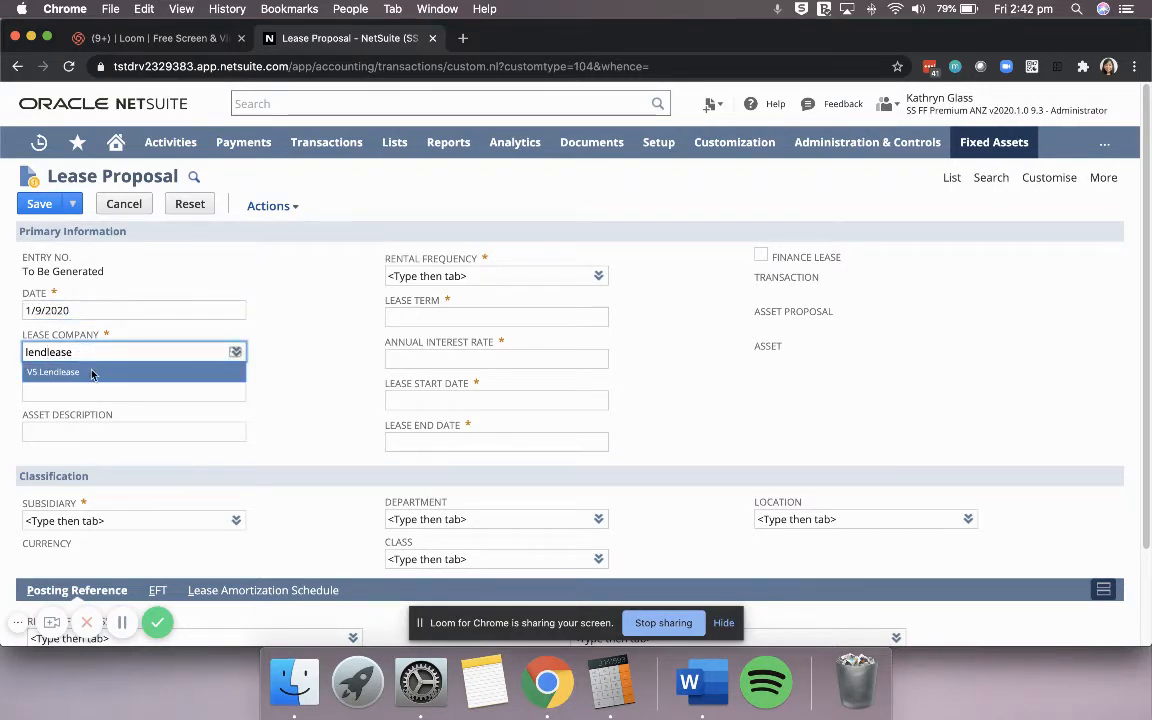
{"action": "left_click", "coordinate": [90, 372]}
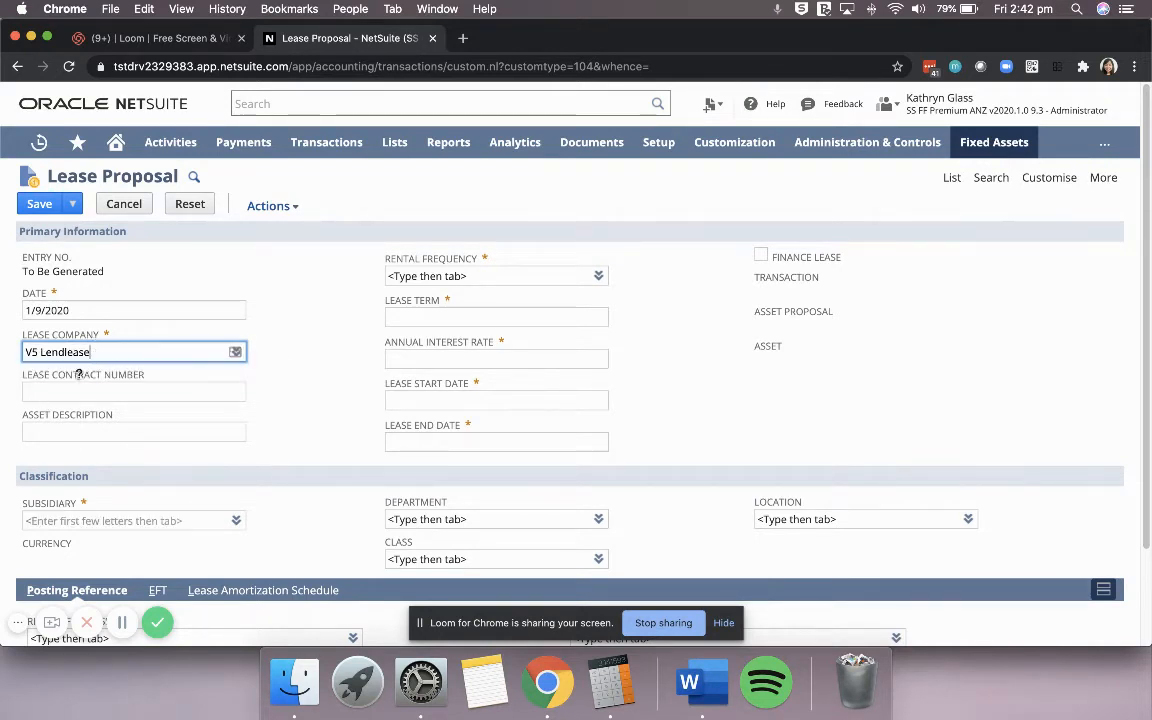
Enter LL-000002 as the lease contract number and Miller St Office as the asset description.
{"action": "left_click", "coordinate": [74, 393]}
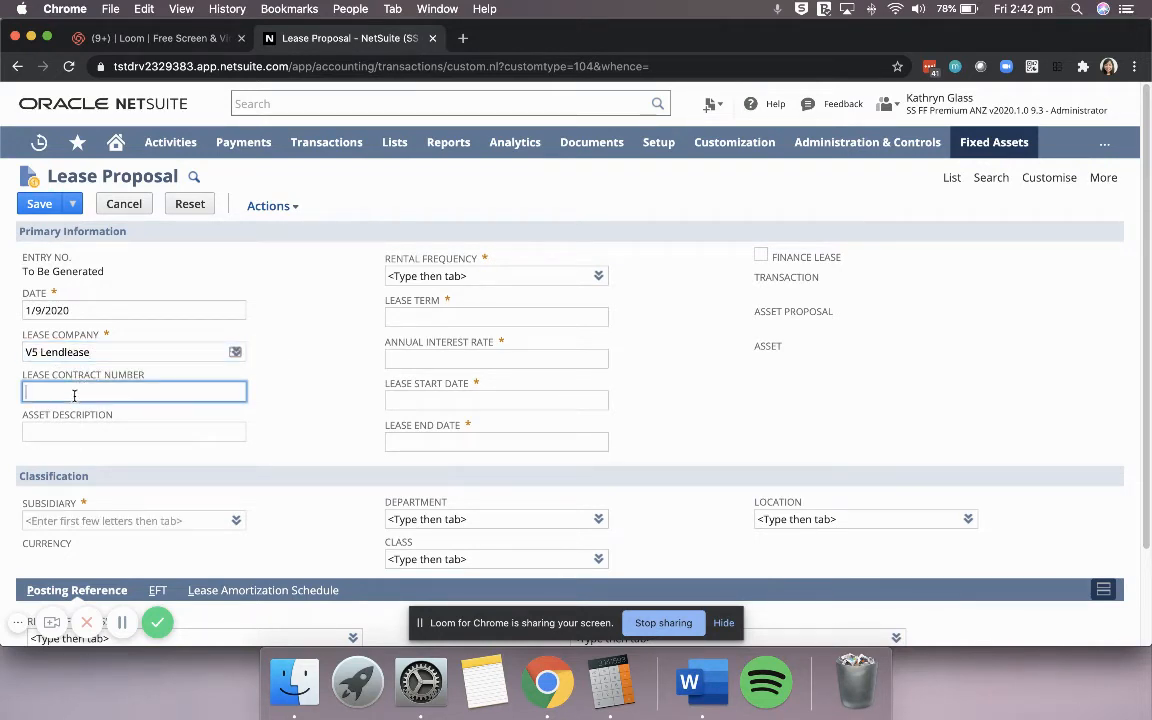
{"action": "type", "text": "LL-00000"}
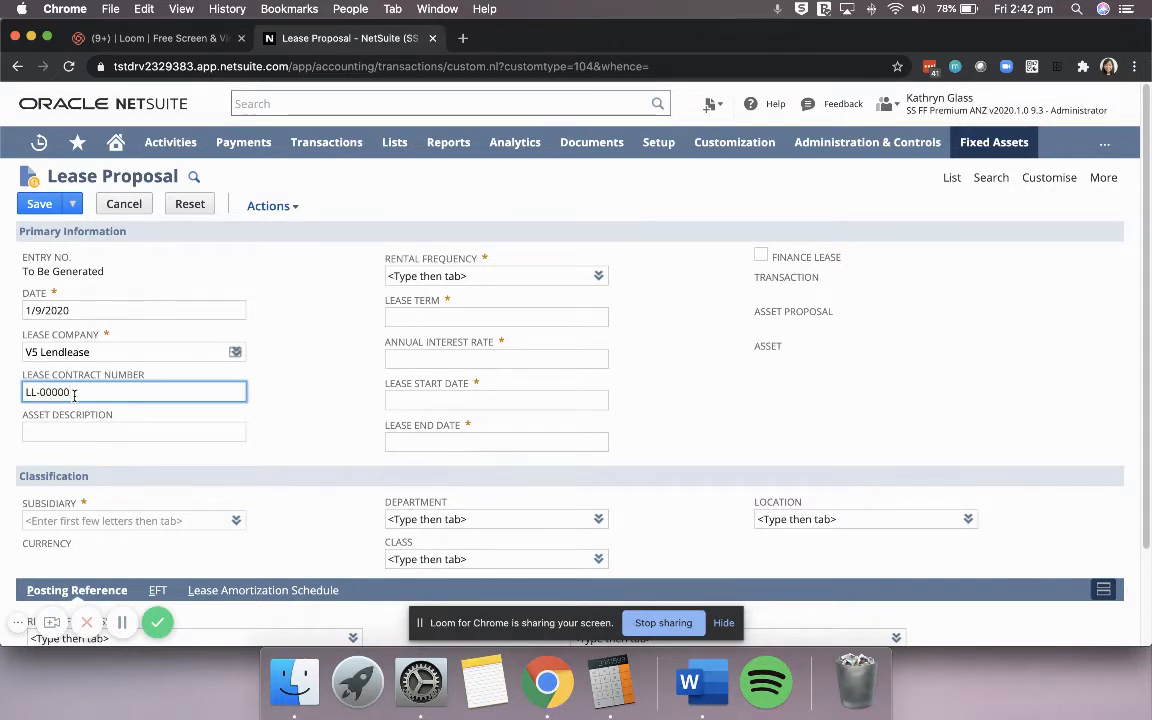
{"action": "type", "text": "2"}
{"action": "left_click", "coordinate": [81, 432]}
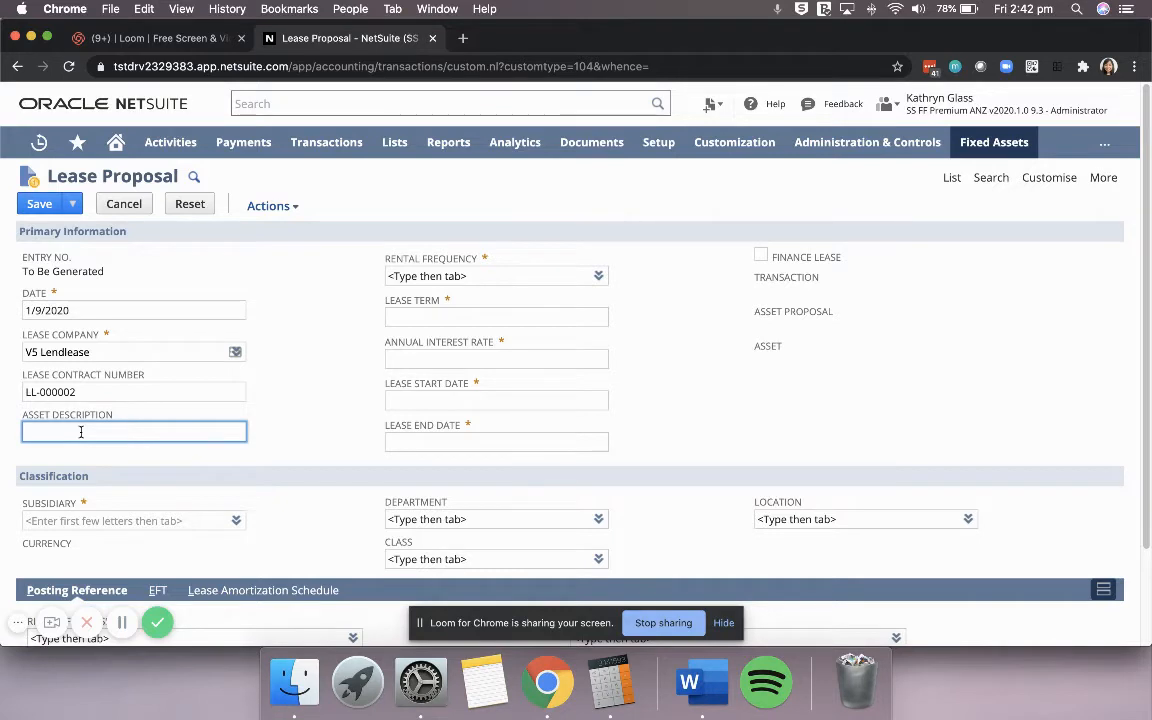
{"action": "type", "text": "Miller St Office"}
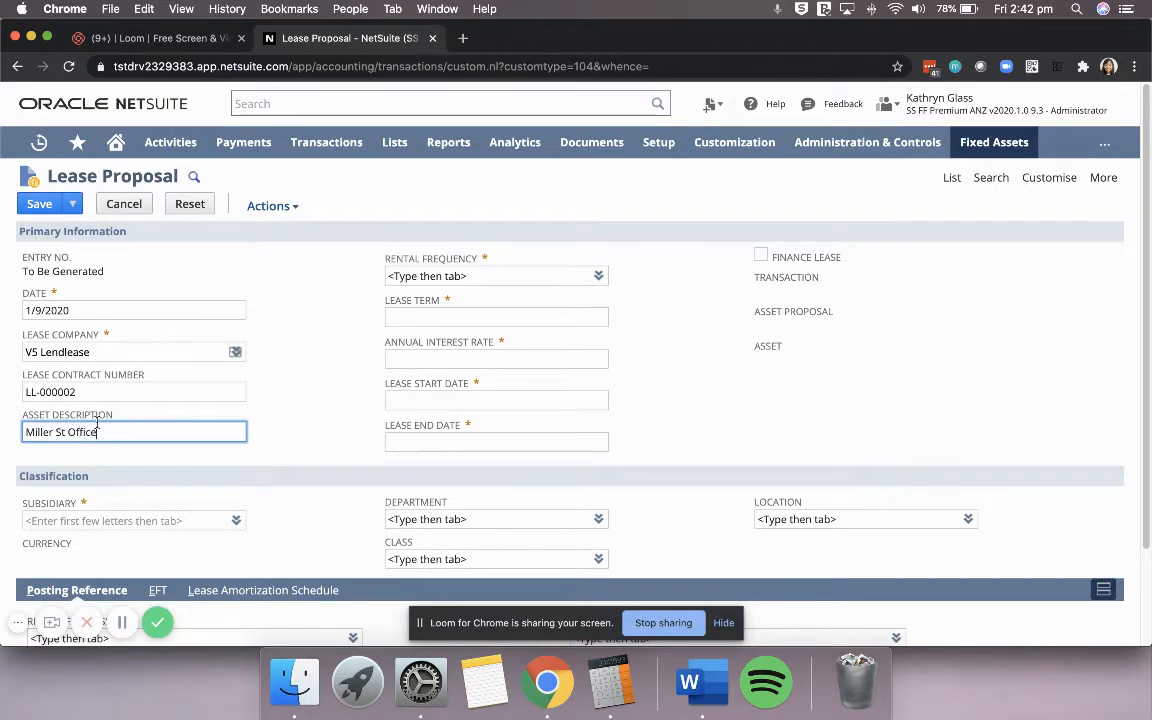
Set the rental frequency to Monthly, the lease term to 6 and the annual interest rate to 4%.
{"action": "left_click", "coordinate": [348, 276]}
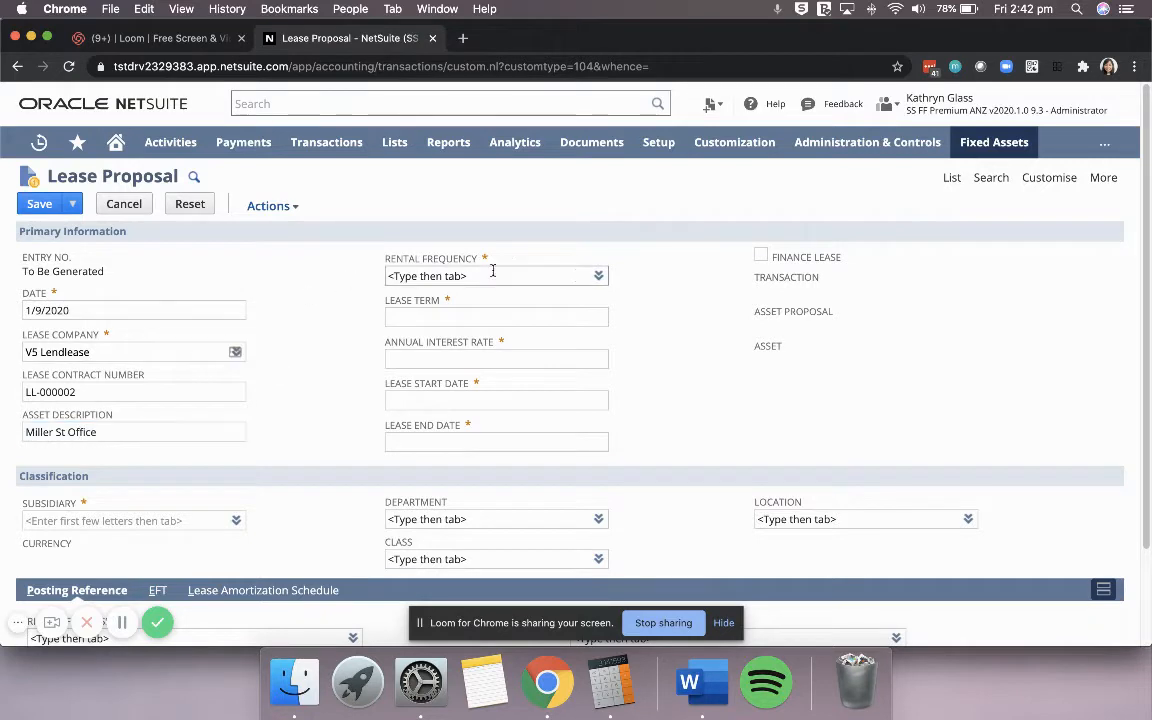
{"action": "left_click", "coordinate": [598, 276]}
{"action": "left_click", "coordinate": [590, 298]}
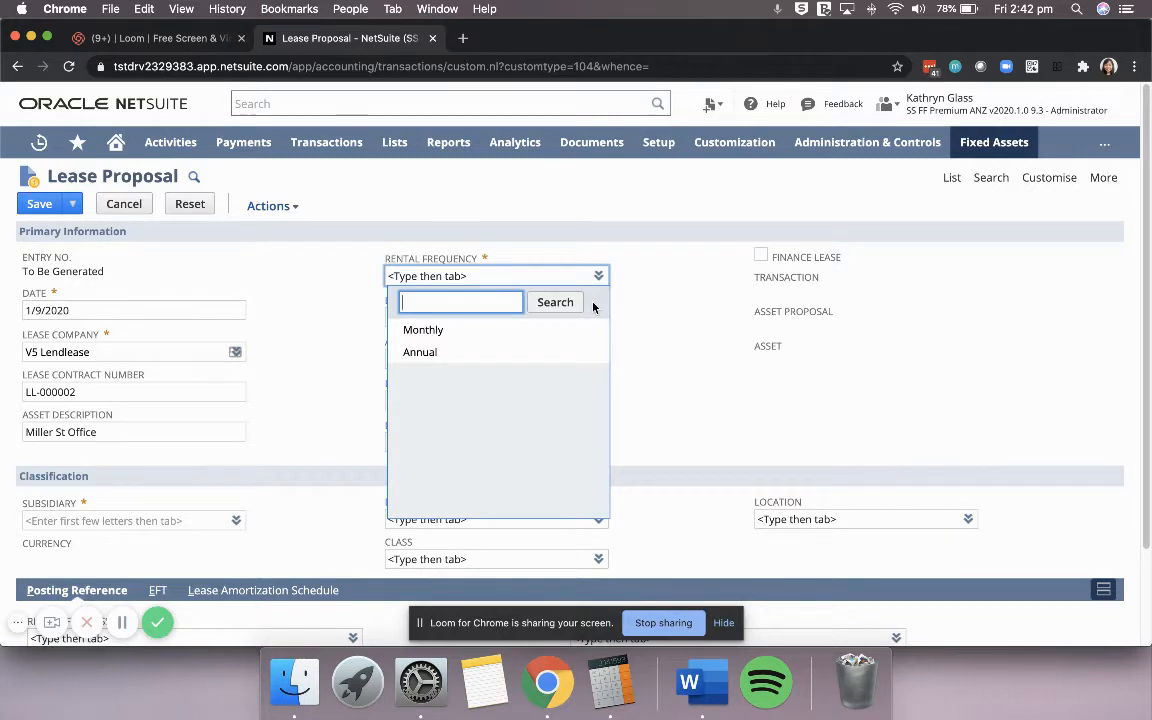
{"action": "left_click", "coordinate": [420, 331]}
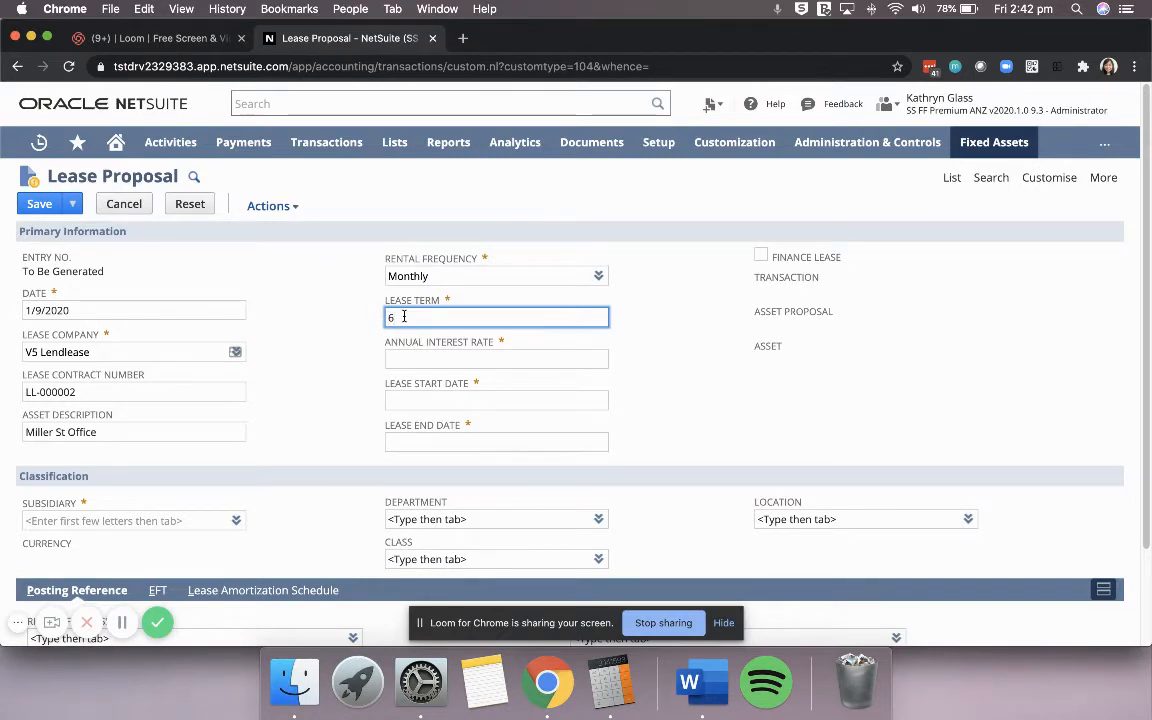
{"action": "left_click", "coordinate": [397, 361]}
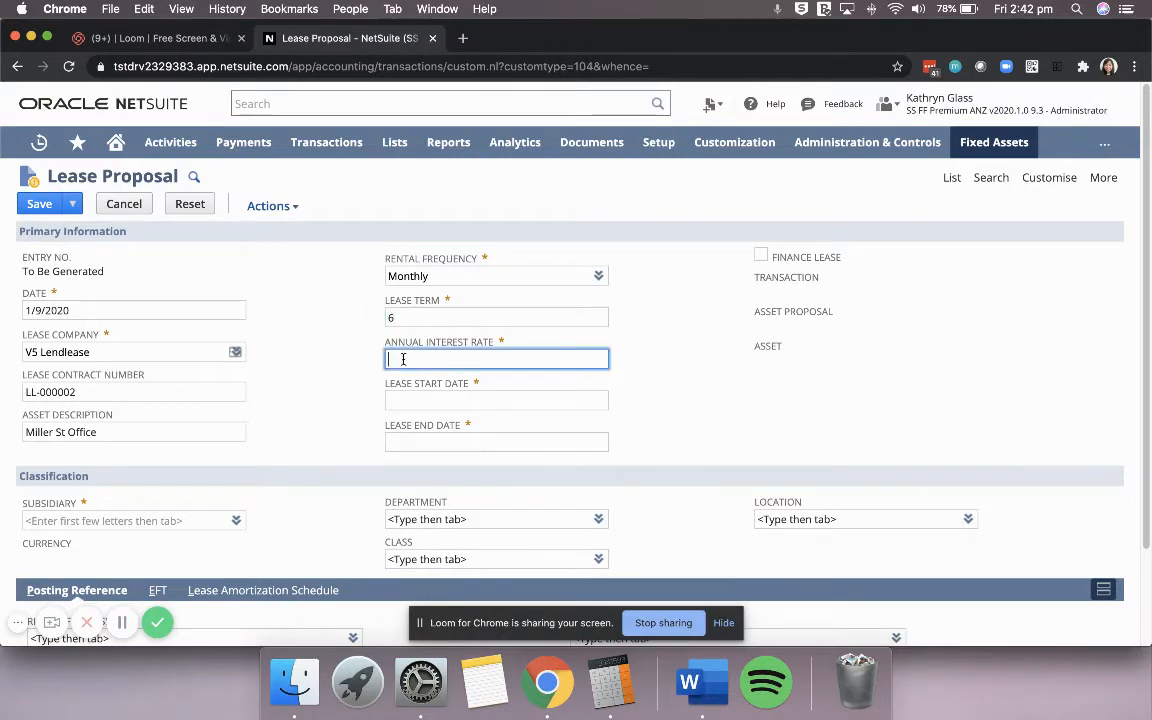
{"action": "type", "text": "4"}
{"action": "key", "text": "Tab"}
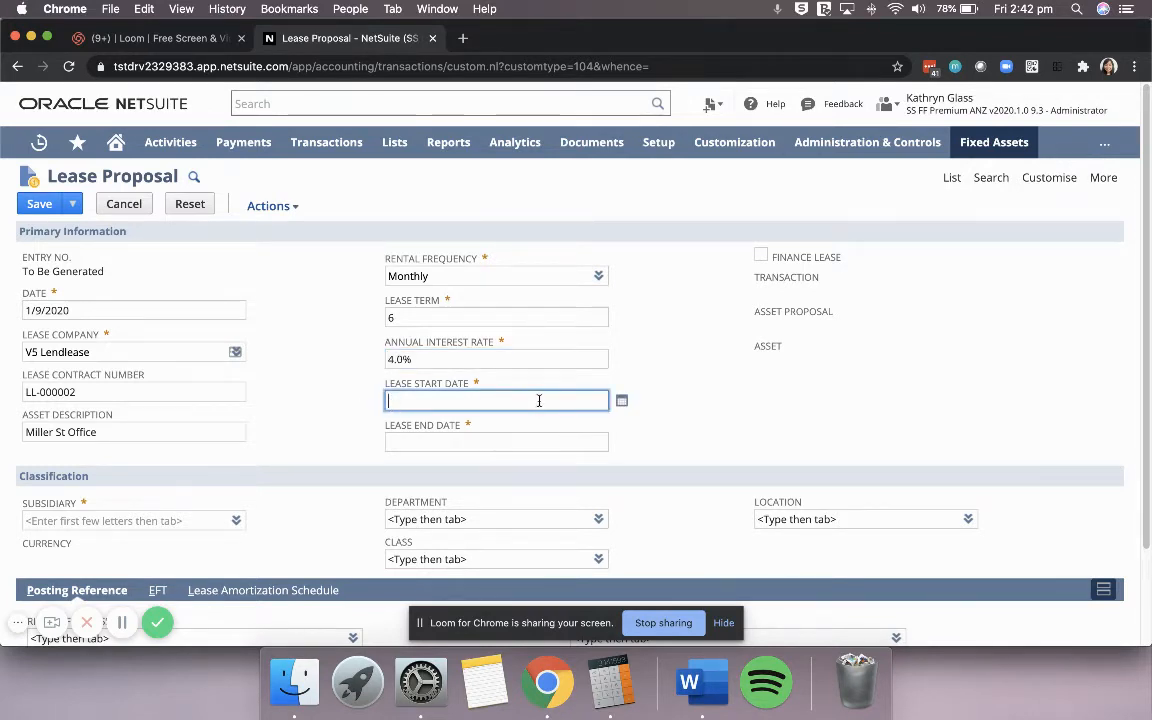
Set the lease start date to 1 September 2020.
{"action": "left_click", "coordinate": [620, 402]}
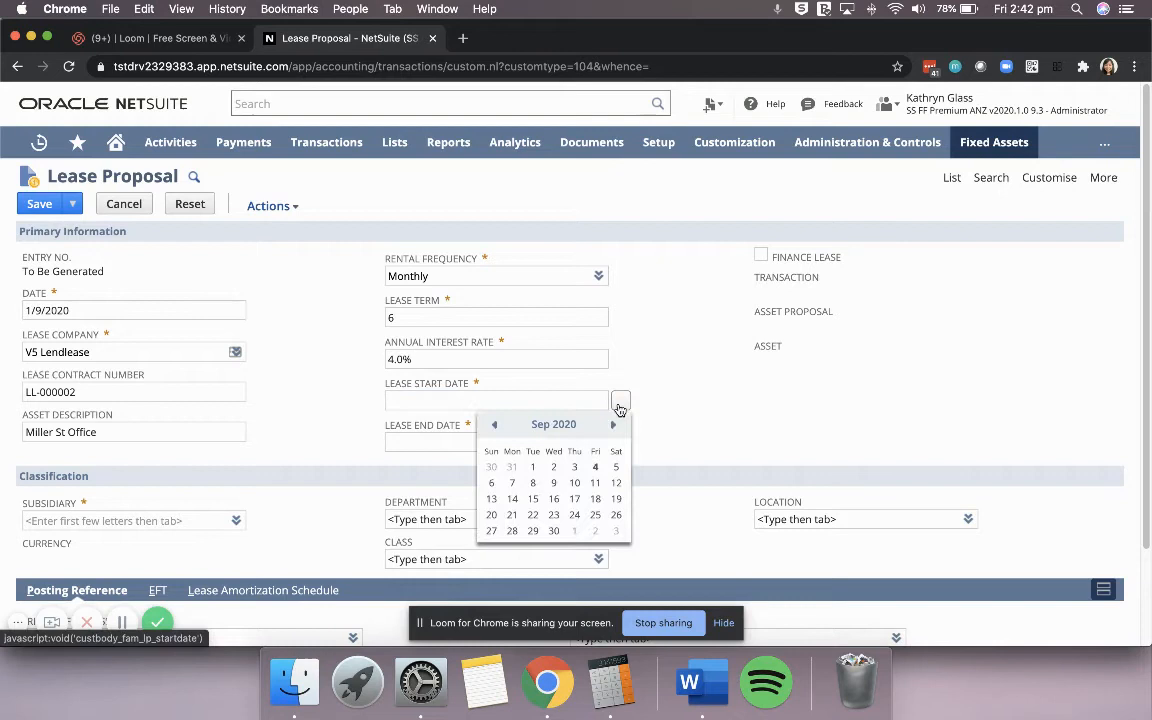
{"action": "left_click", "coordinate": [533, 468]}
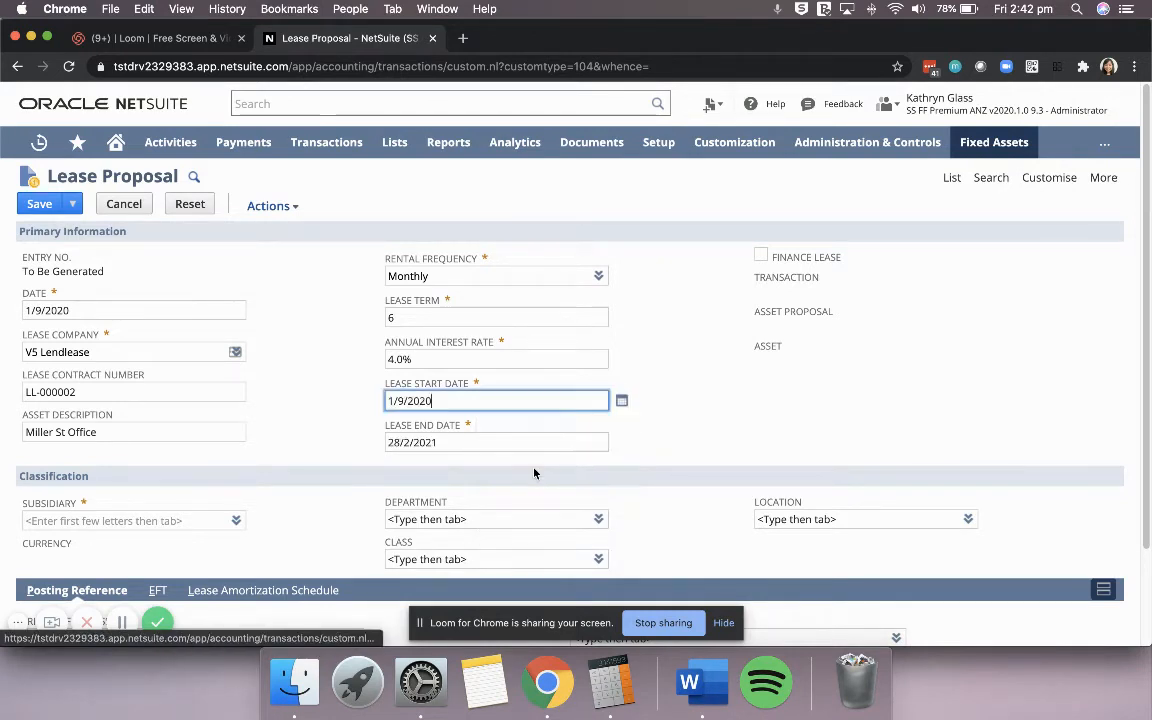
{"action": "left_click", "coordinate": [687, 433]}
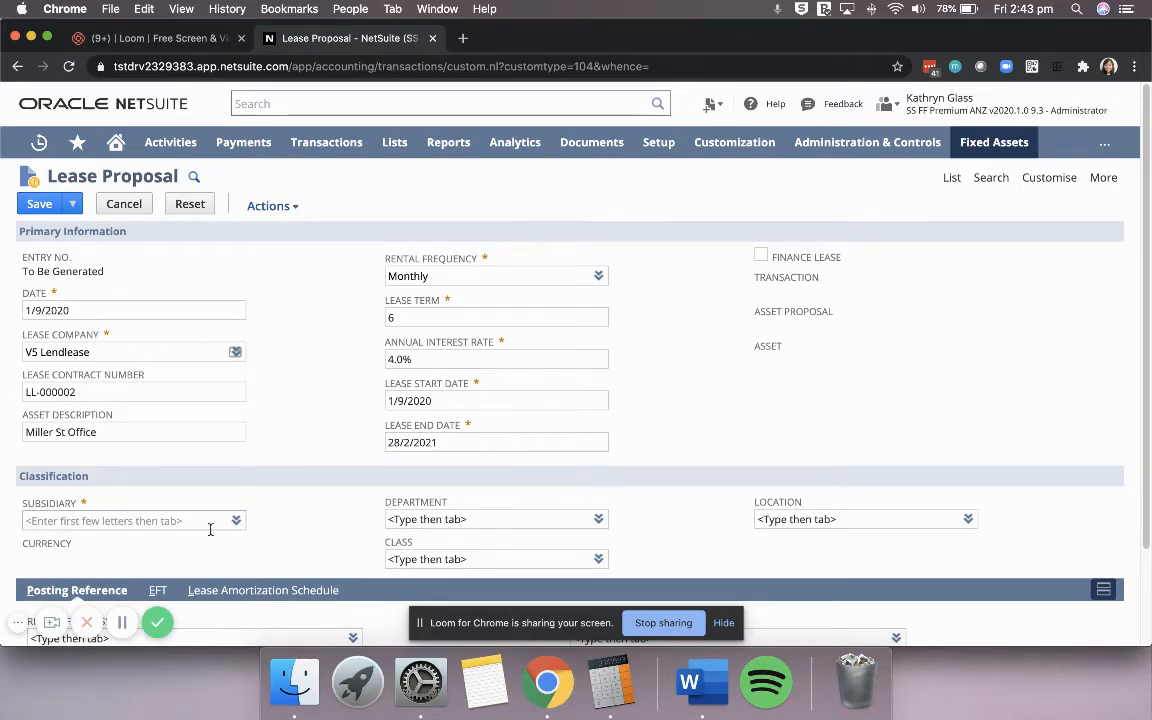
Classify the lease proposal under the subsidiary HQ : Australia.
{"action": "left_click", "coordinate": [149, 522]}
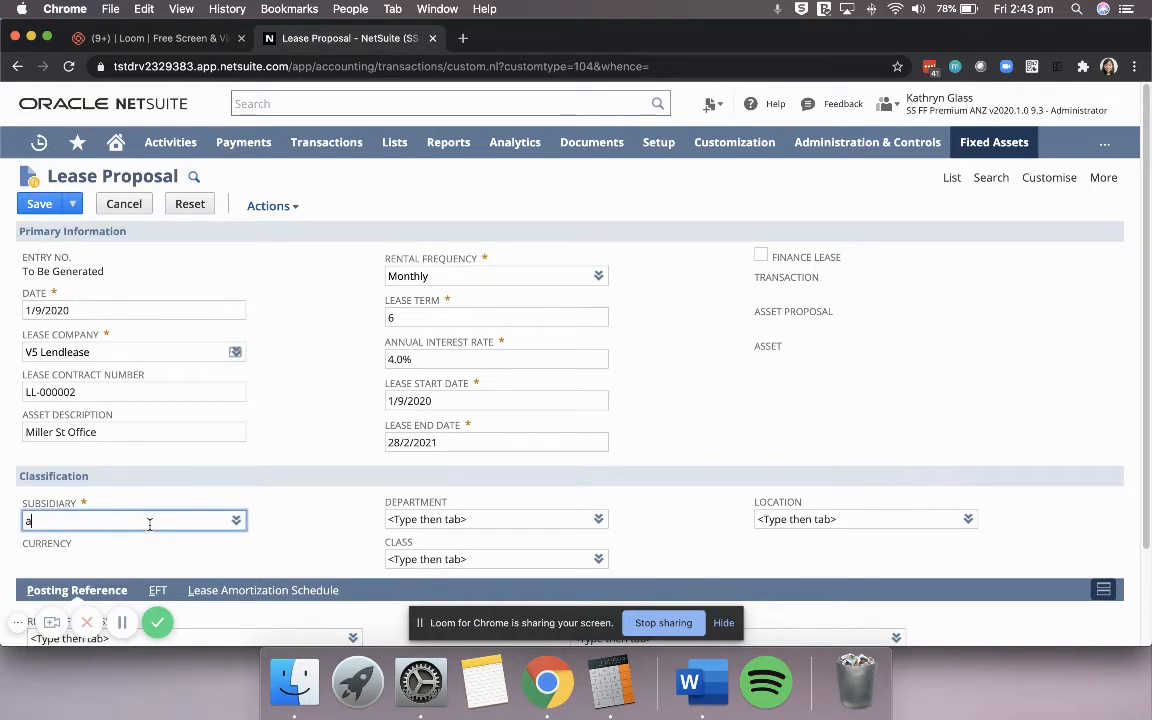
{"action": "type", "text": "australia"}
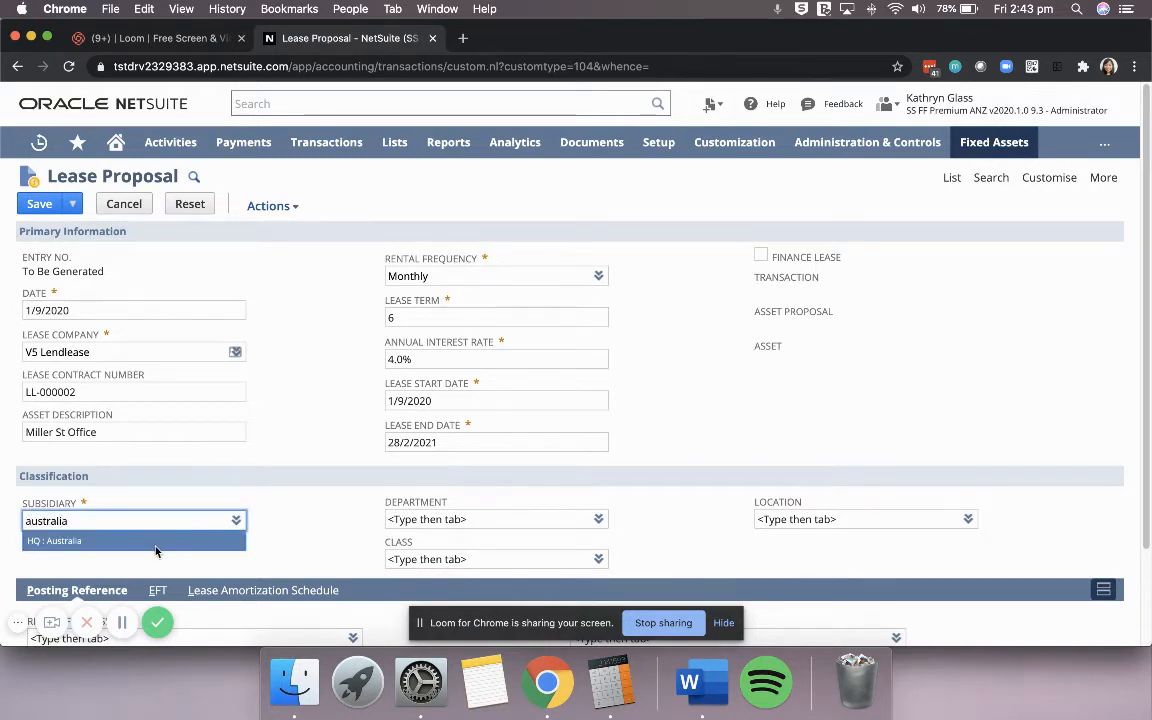
{"action": "left_click", "coordinate": [152, 540]}
{"action": "left_click", "coordinate": [309, 507]}
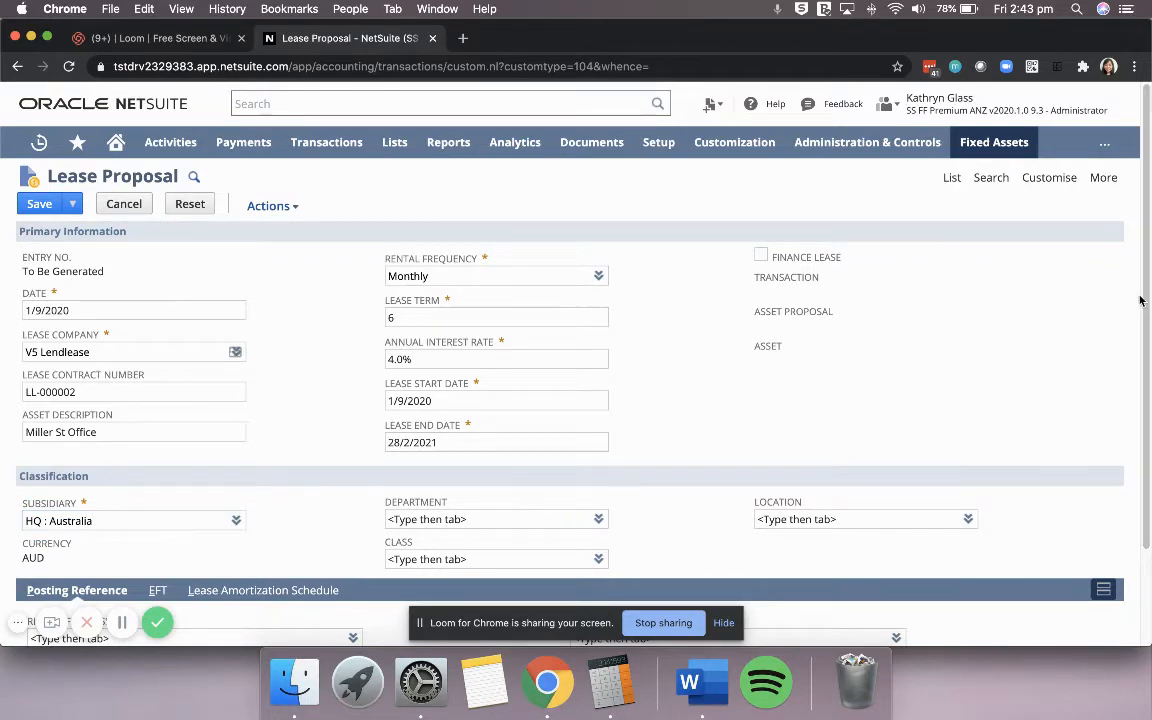
{"action": "scroll", "coordinate": [1147, 300], "scroll_direction": "down", "scroll_amount": 2}
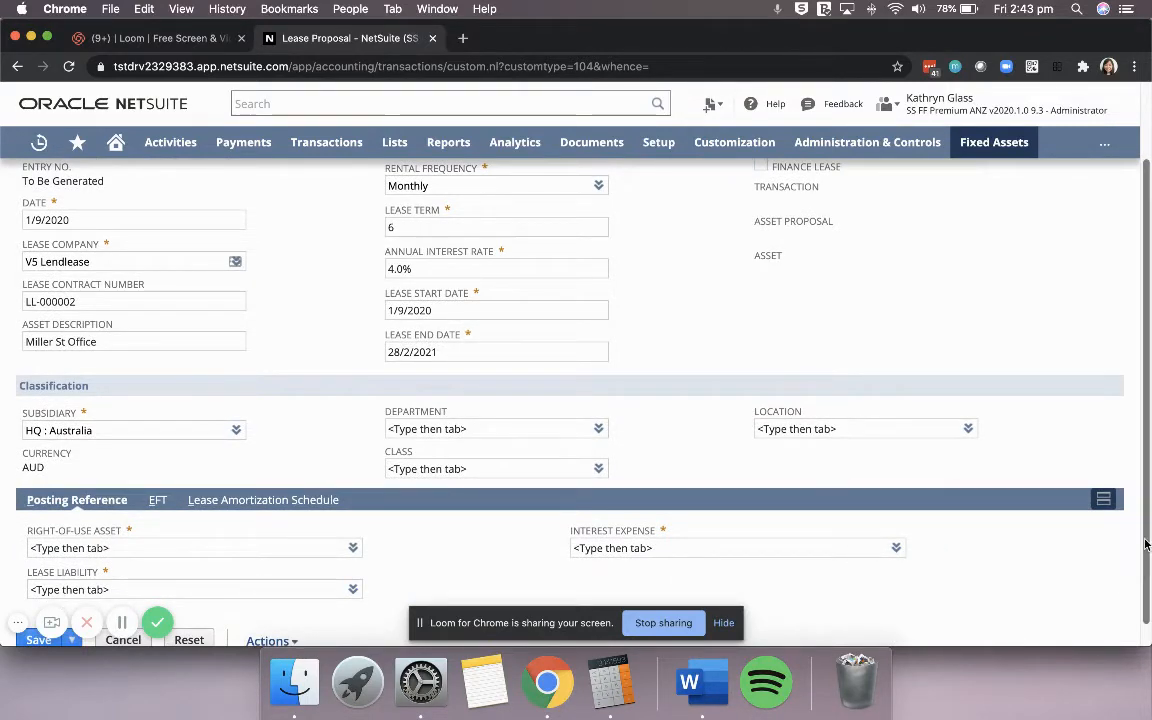
{"action": "scroll", "coordinate": [1146, 581], "scroll_direction": "down", "scroll_amount": 1}
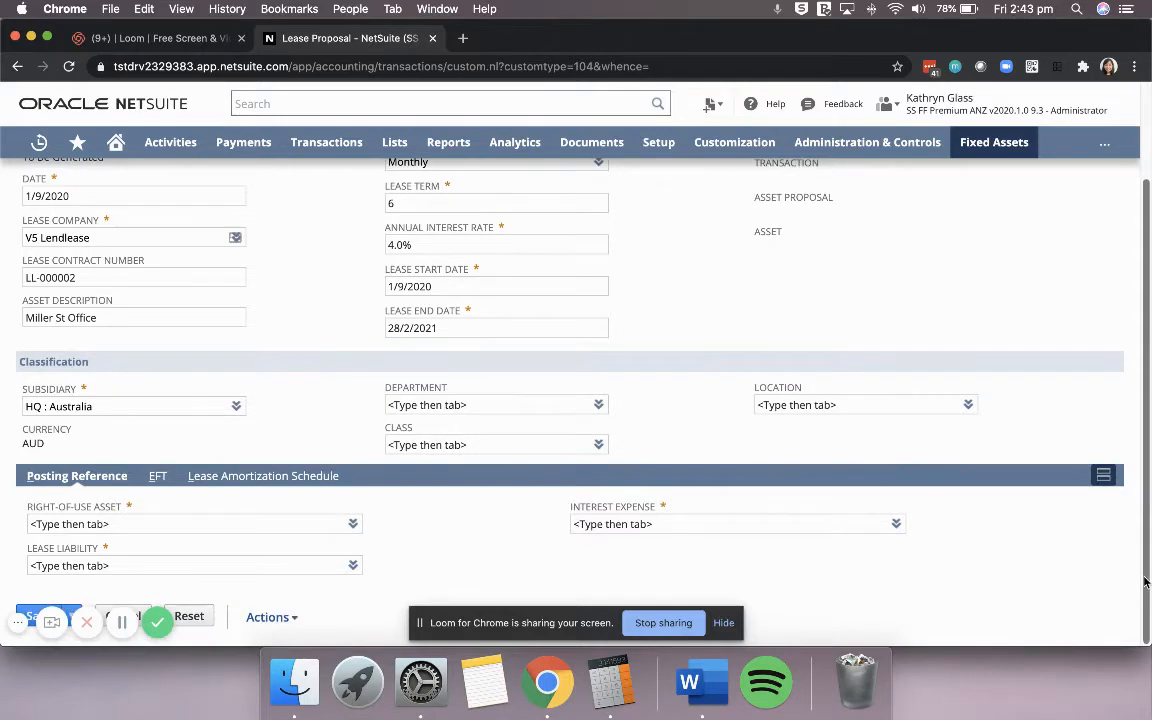
Post the right-of-use asset to Fixed Assets - At Cost : Right of Use and the lease liability to Other Current Liabilities : Lease Liability.
{"action": "left_click", "coordinate": [105, 523]}
{"action": "type", "text": "righ"}
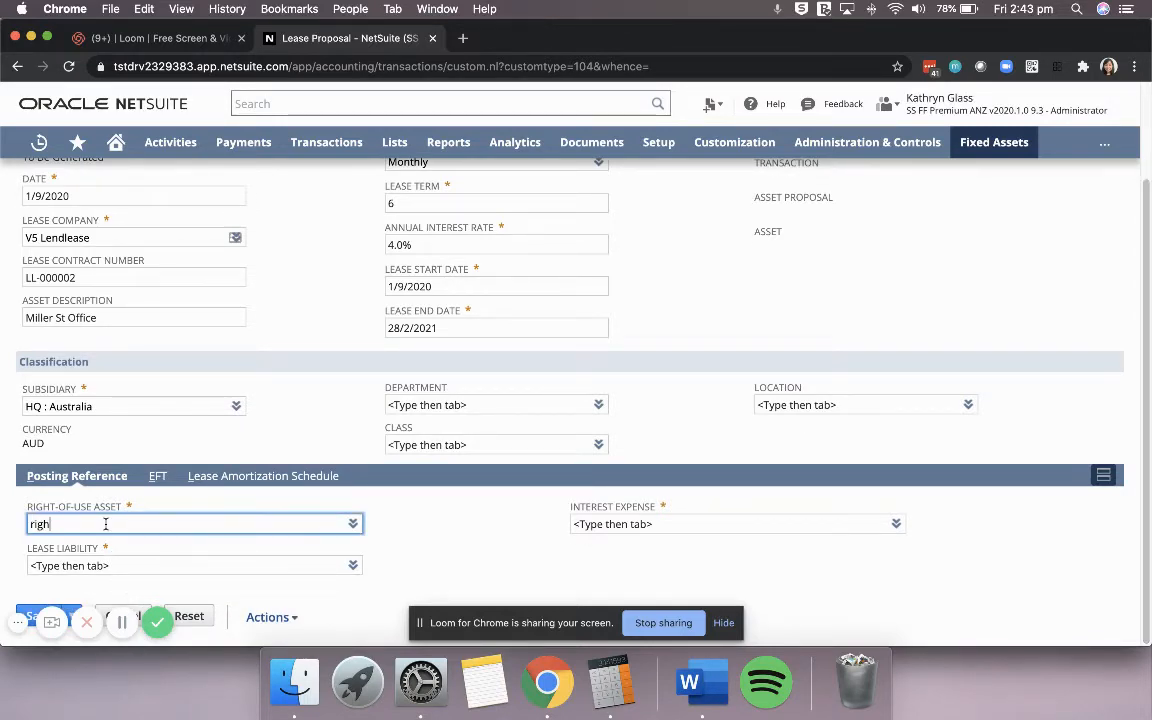
{"action": "type", "text": "t of"}
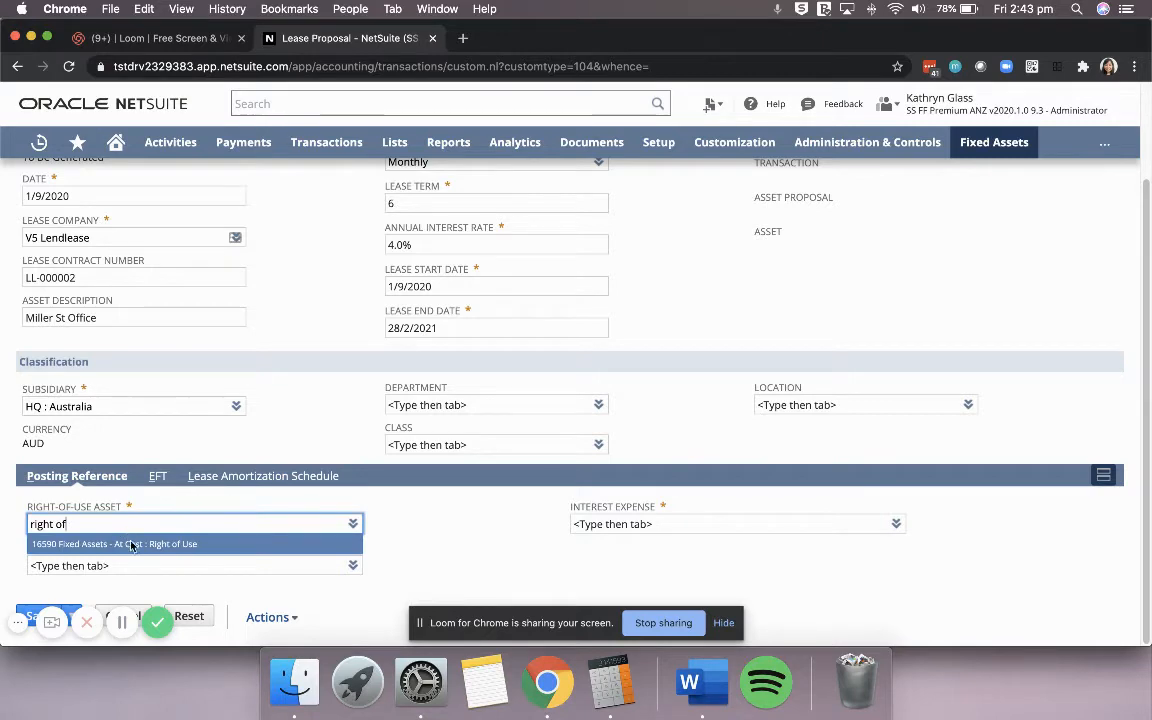
{"action": "left_click", "coordinate": [130, 545]}
{"action": "left_click", "coordinate": [106, 567]}
{"action": "type", "text": "lease l"}
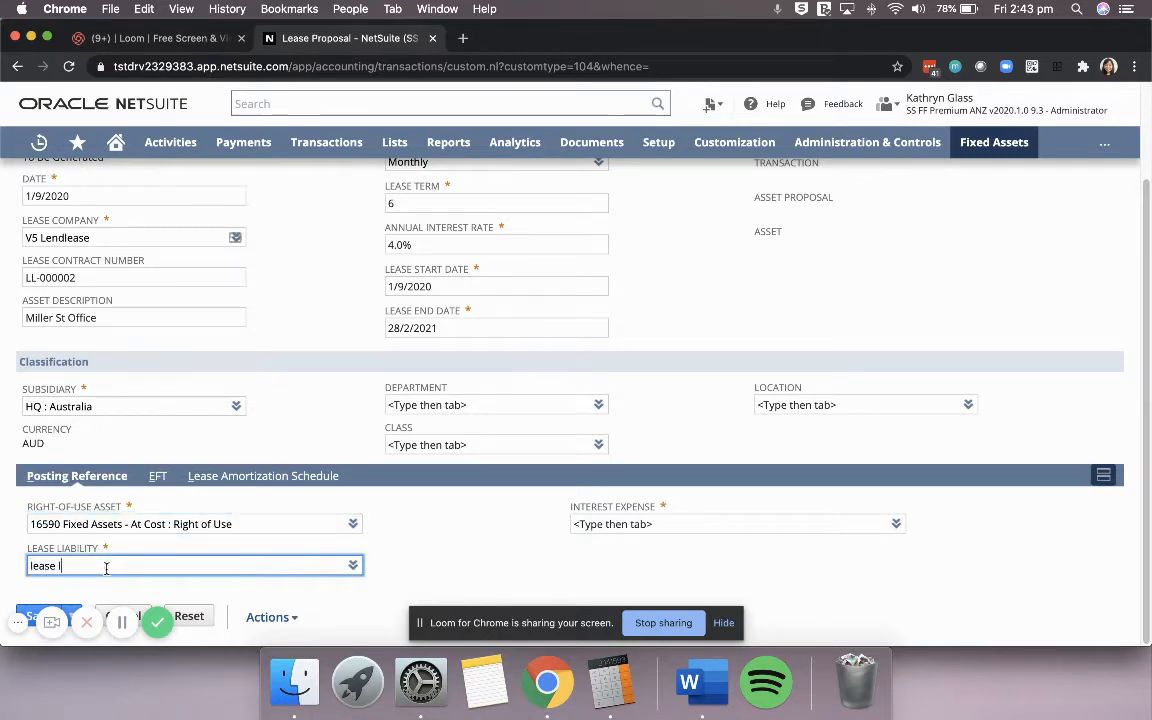
{"action": "type", "text": "ia"}
{"action": "left_click", "coordinate": [146, 586]}
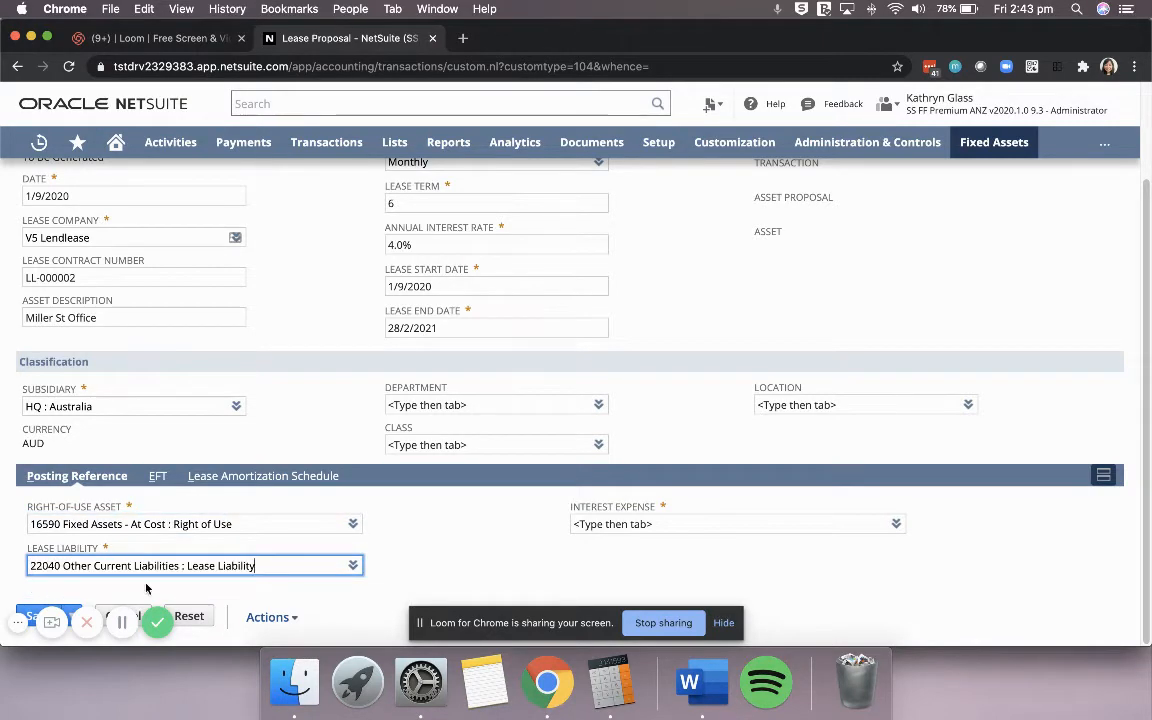
Set the interest expense posting account to Finance Expense : Interest Expense.
{"action": "left_click", "coordinate": [588, 525]}
{"action": "type", "text": "inter"}
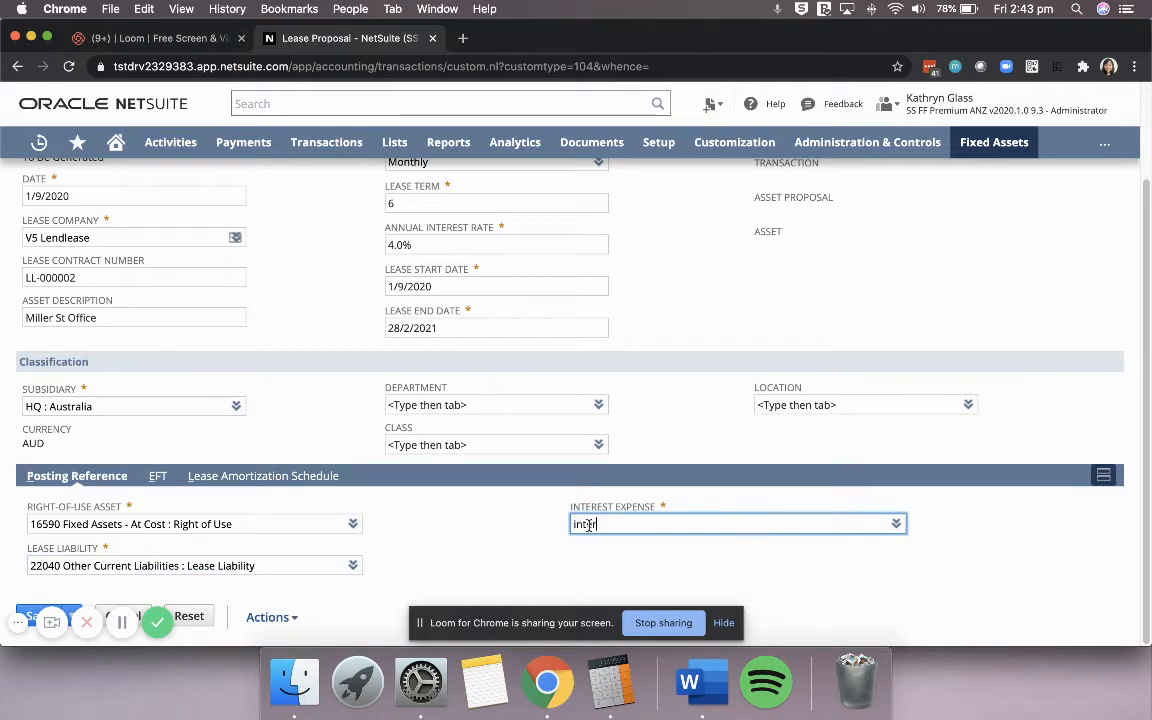
{"action": "type", "text": "est expe"}
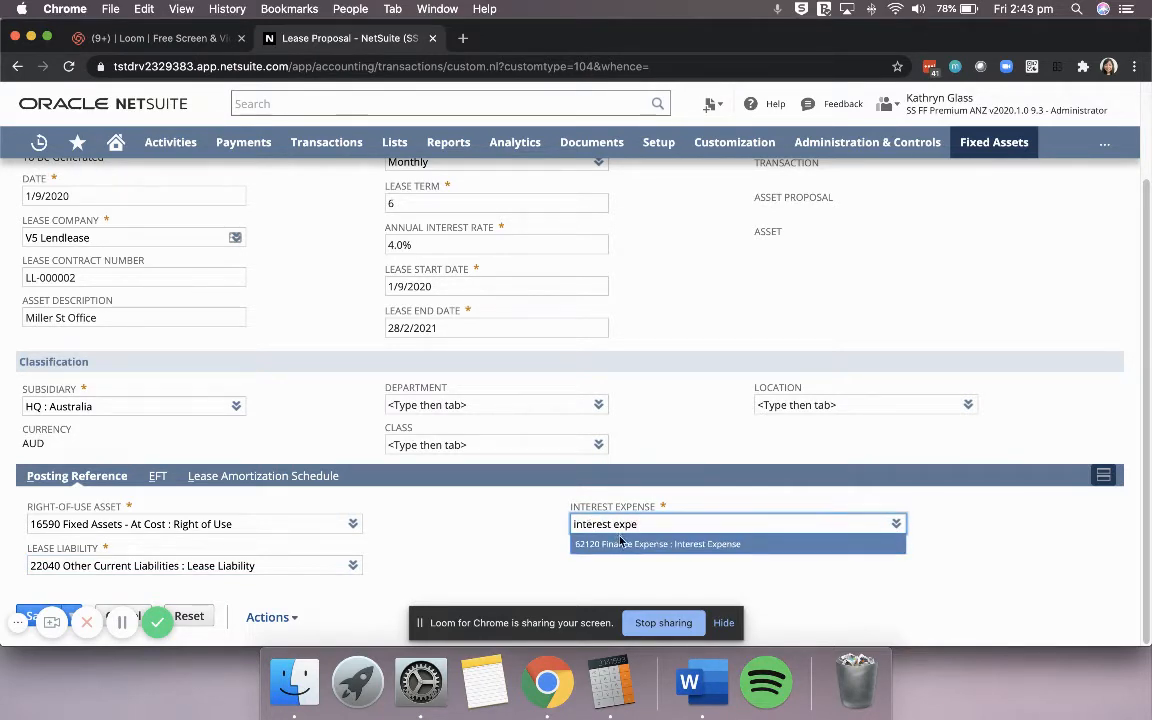
{"action": "left_click", "coordinate": [620, 543]}
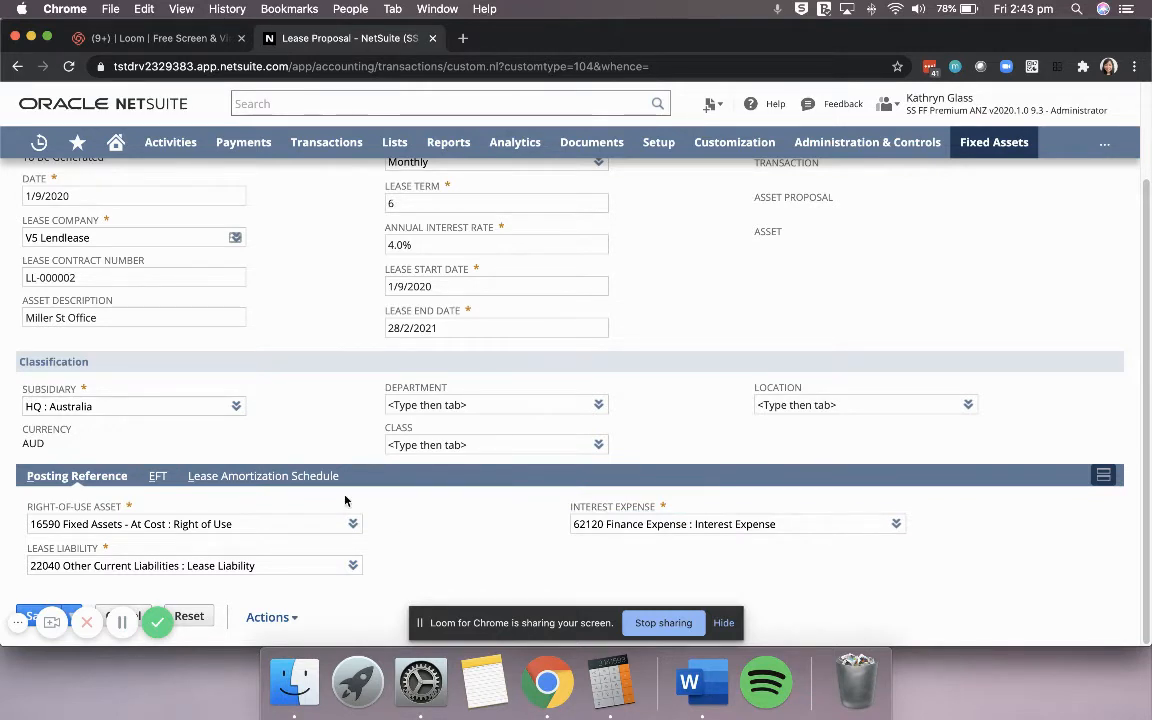
Add a first lease payment of 15,000 dated 30/9/2020 to the lease amortization schedule.
{"action": "left_click", "coordinate": [265, 479]}
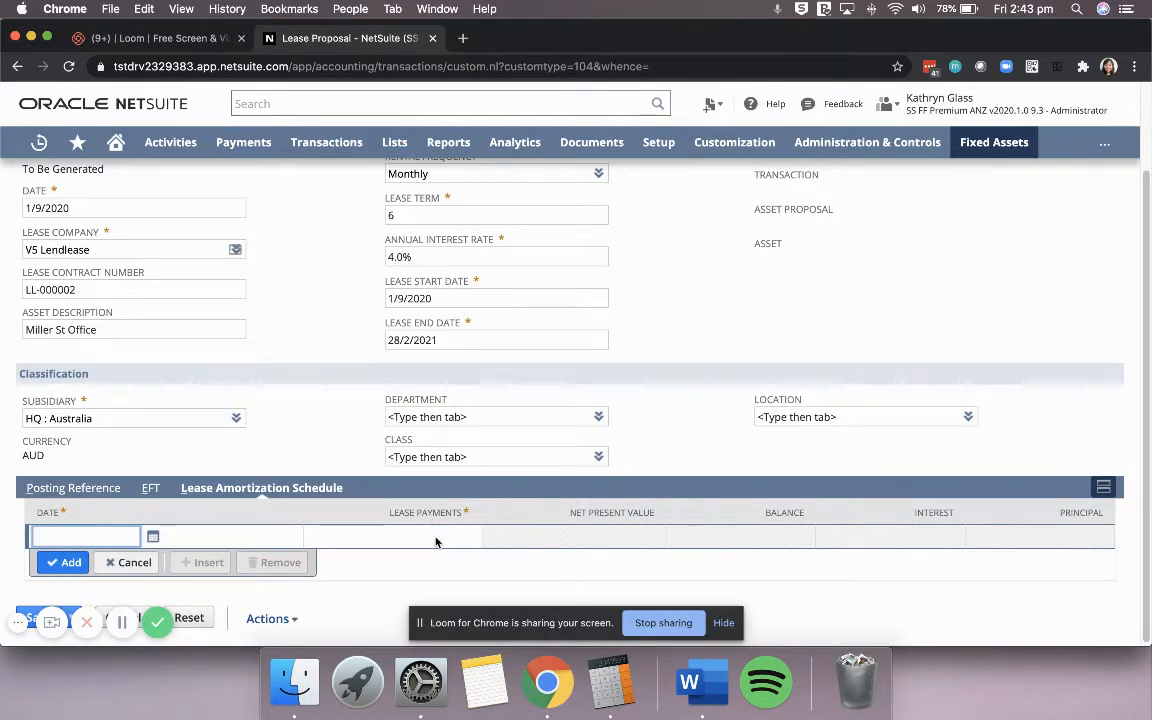
{"action": "left_click", "coordinate": [151, 538]}
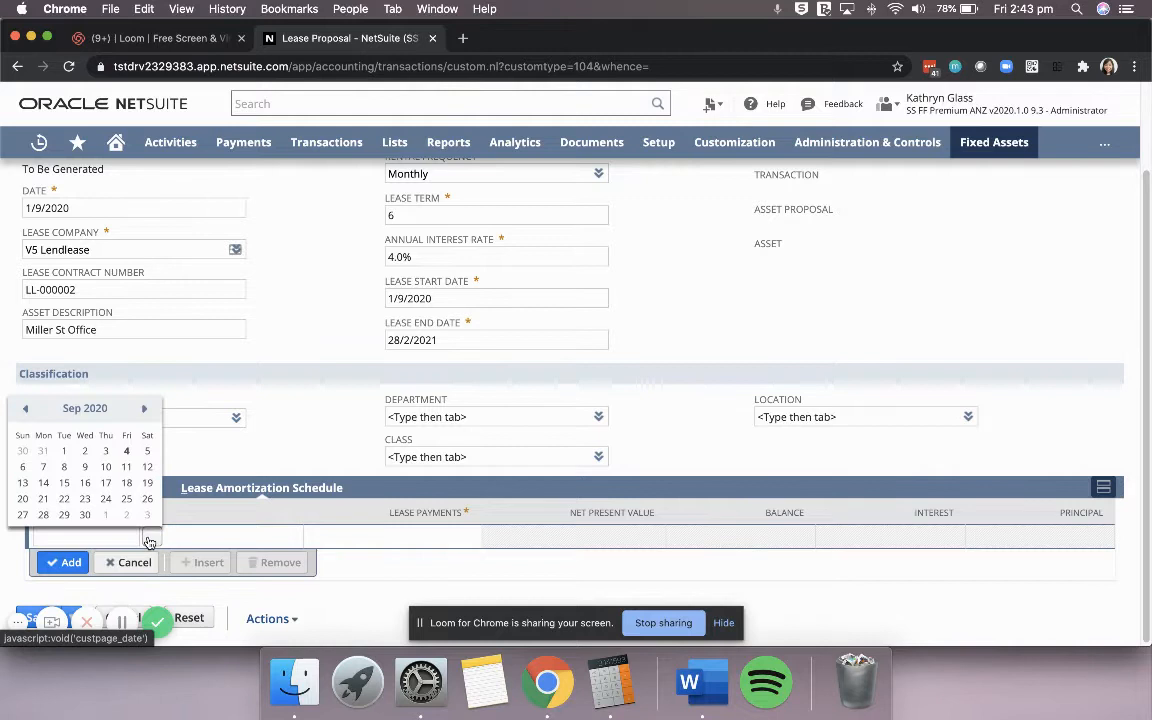
{"action": "left_click", "coordinate": [85, 514]}
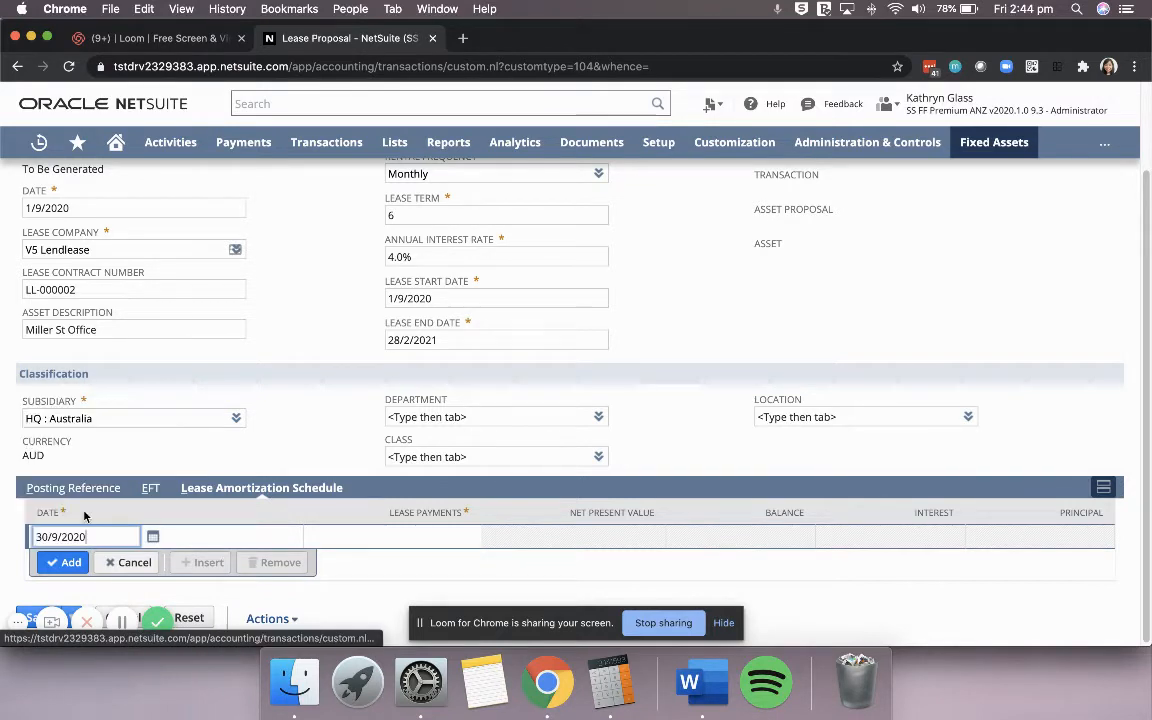
{"action": "left_click", "coordinate": [364, 537]}
{"action": "type", "text": "15000"}
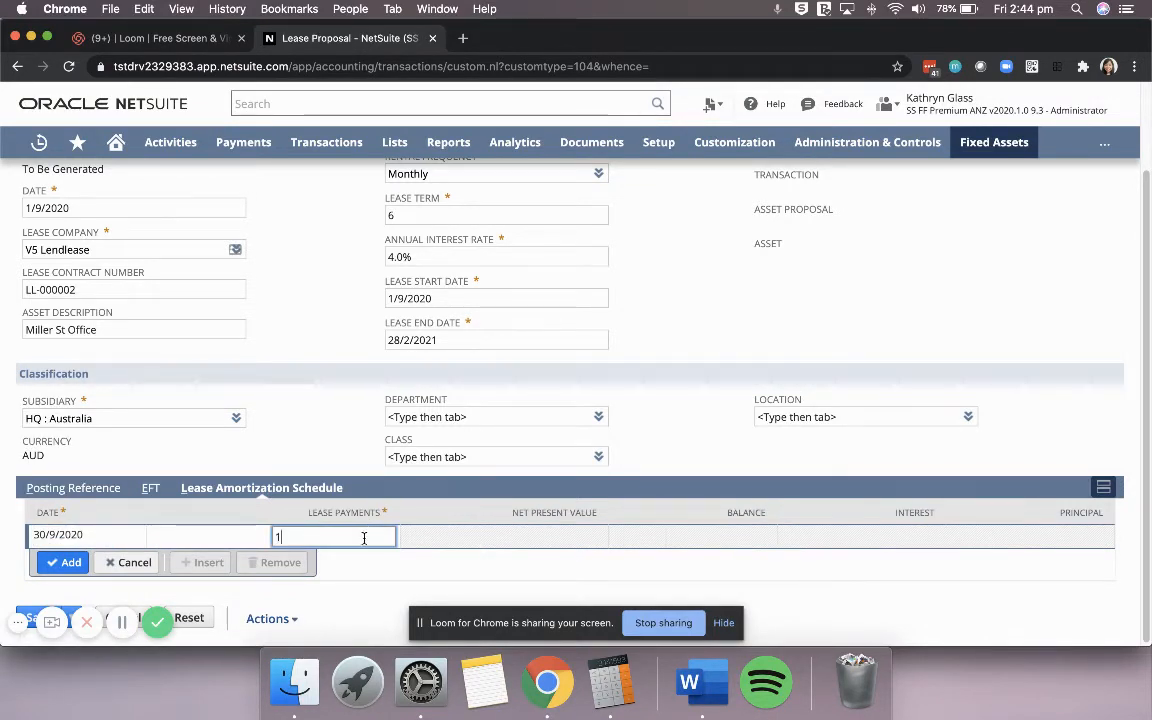
{"action": "key", "text": "Tab"}
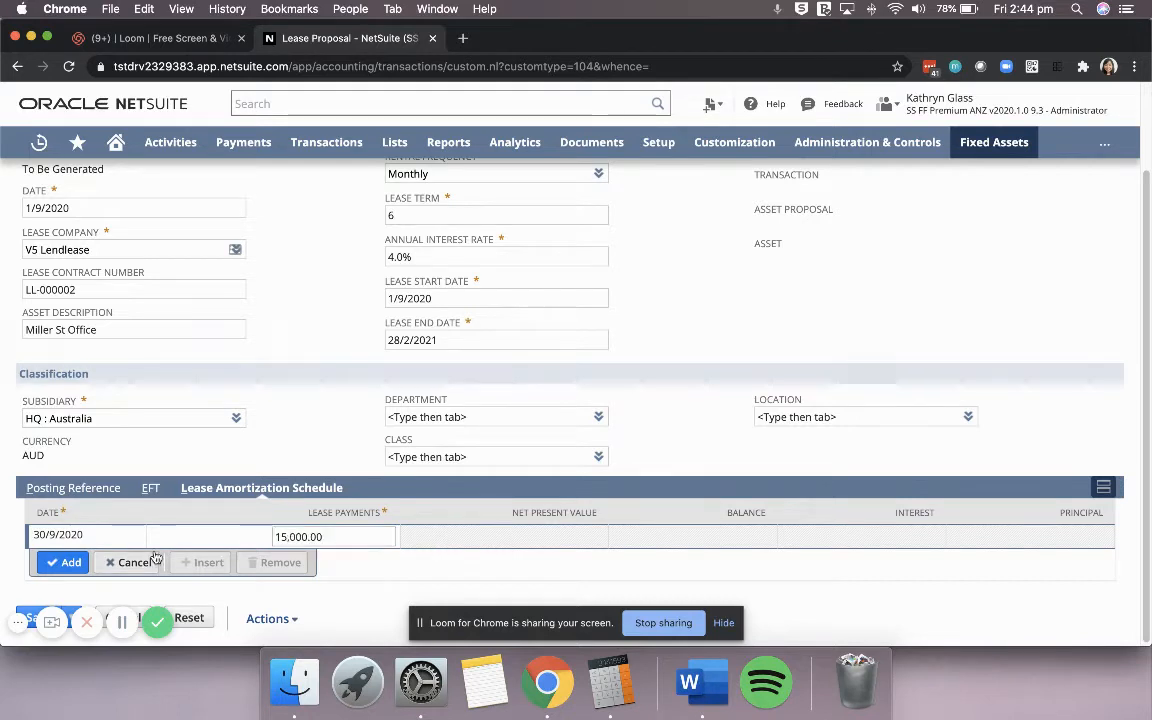
{"action": "left_click", "coordinate": [67, 562]}
Add a second lease payment of 15,000 dated 31/10/2020 to the amortization schedule.
{"action": "type", "text": "31/"}
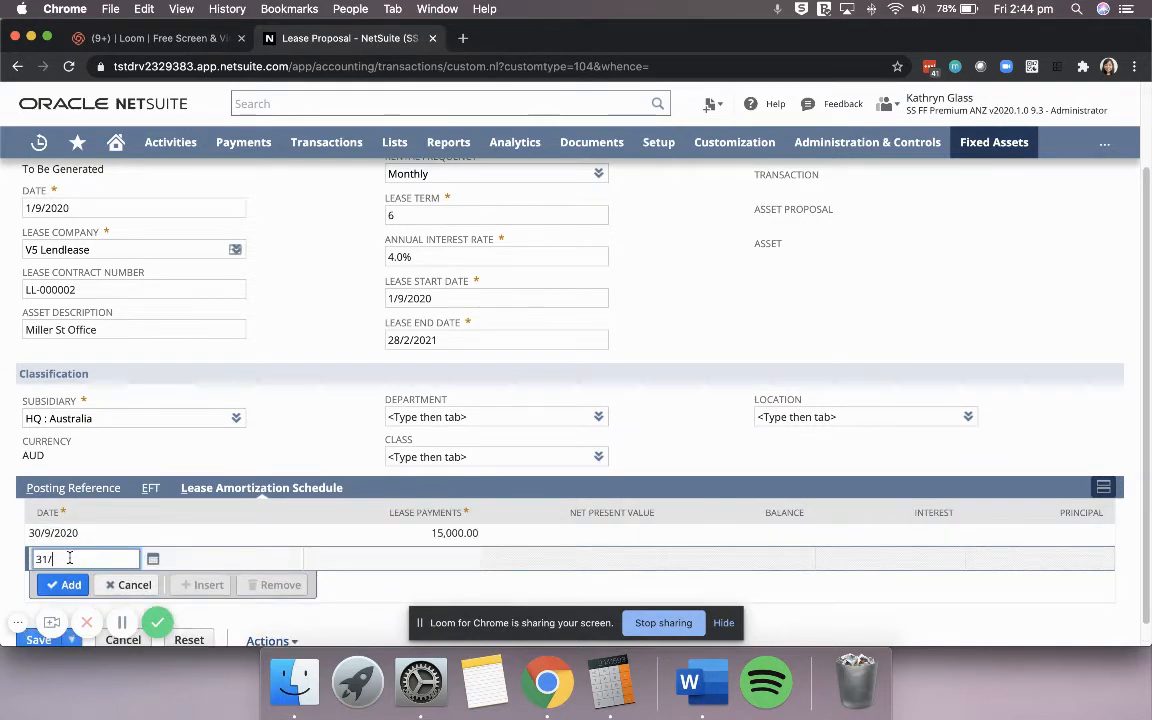
{"action": "type", "text": "10/2020"}
{"action": "key", "text": "Tab"}
{"action": "type", "text": "15000"}
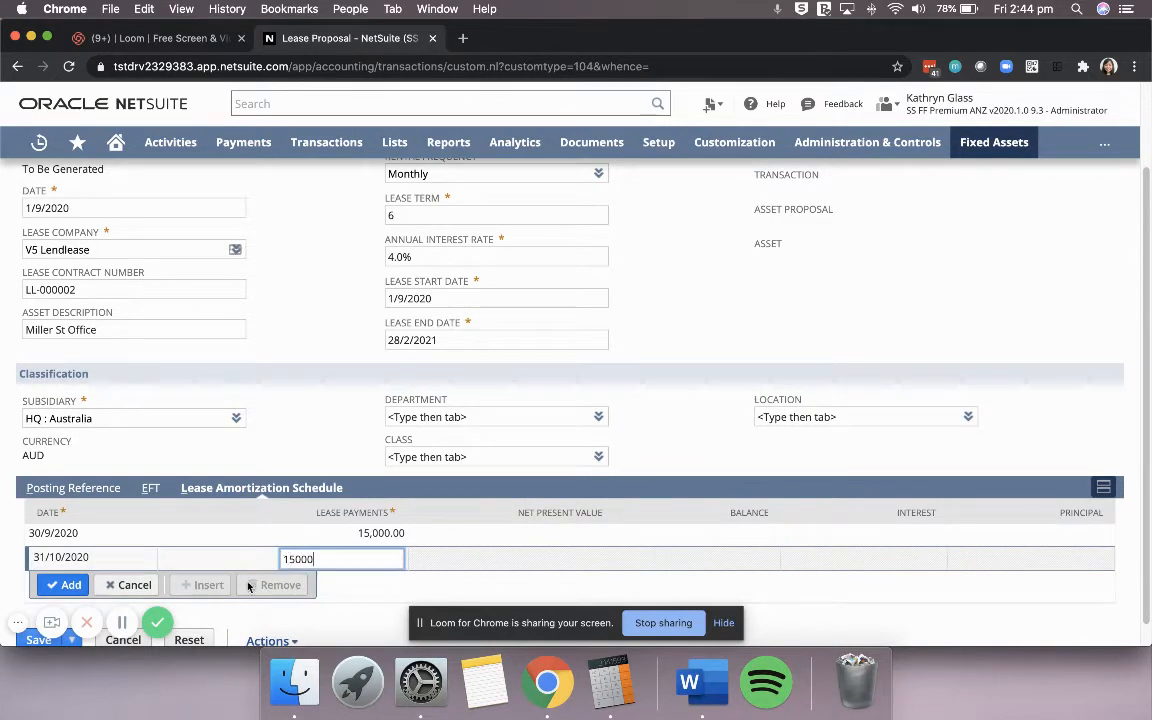
{"action": "left_click", "coordinate": [68, 585]}
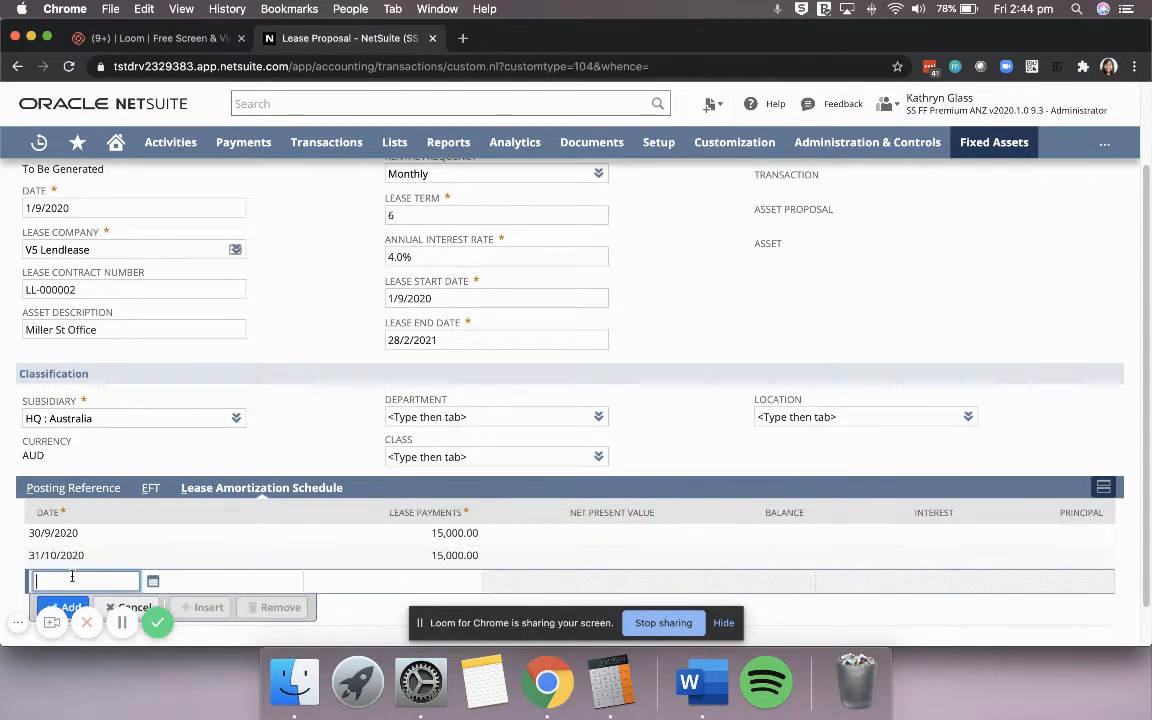
Add a third lease payment of 15,000 dated 30/11/2020 to the amortization schedule.
{"action": "type", "text": "30/11/2020"}
{"action": "key", "text": "Tab"}
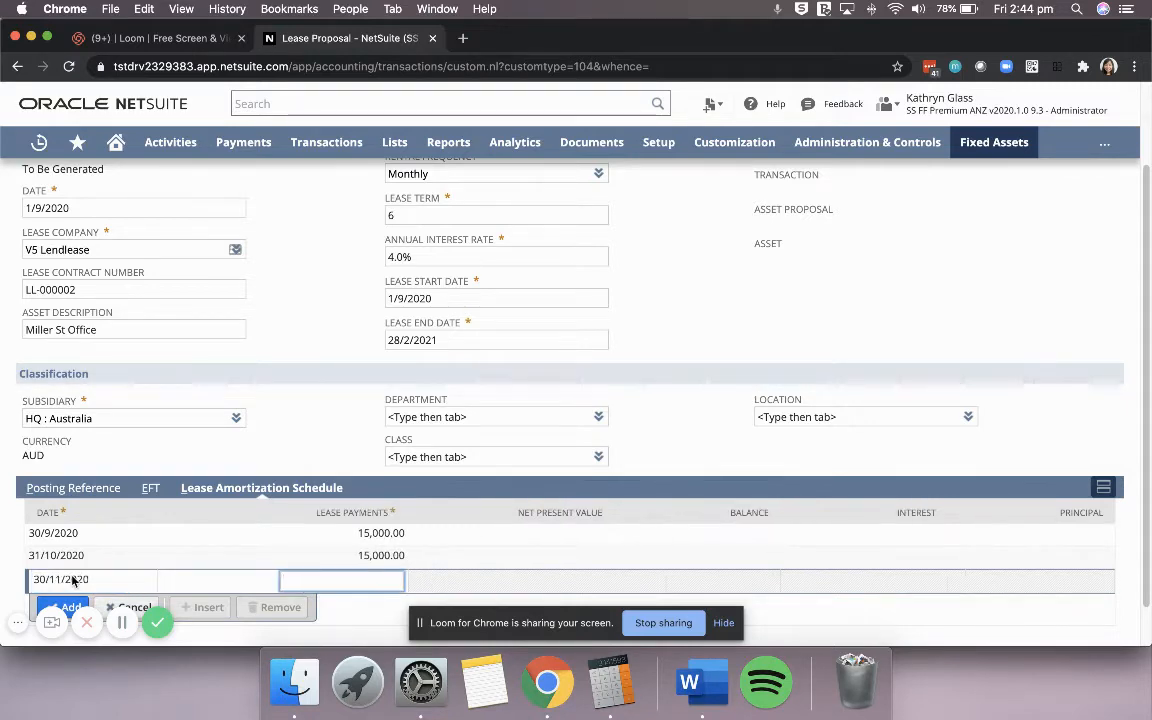
{"action": "type", "text": "15000"}
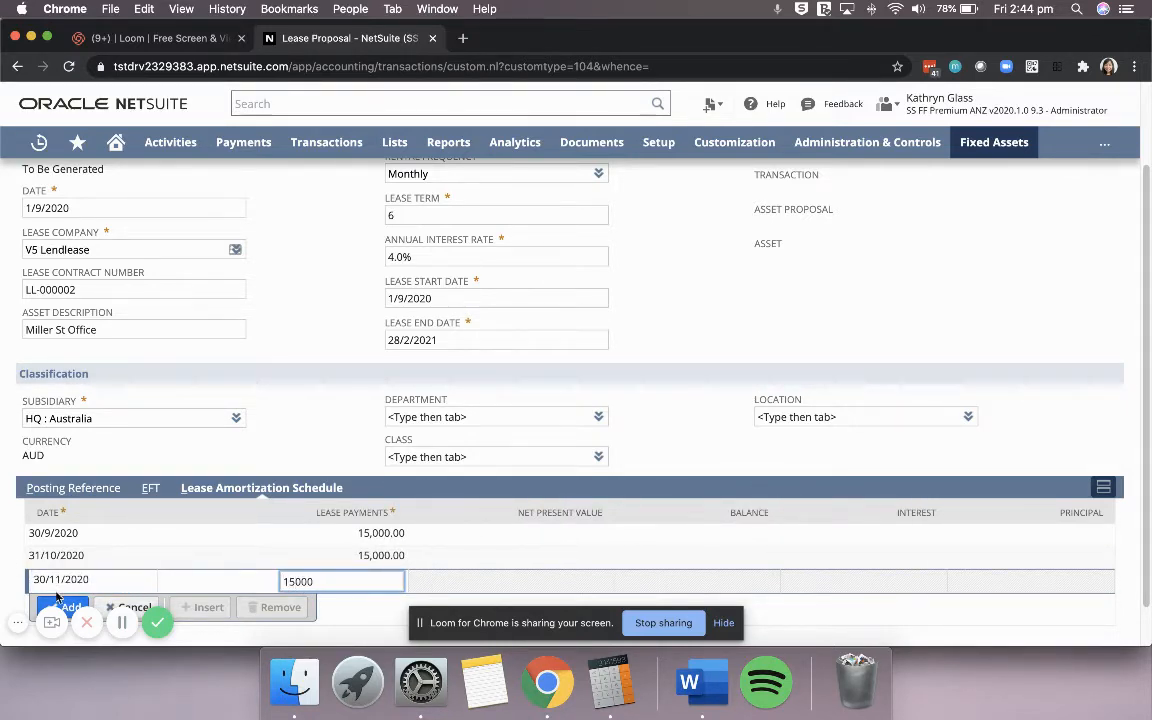
{"action": "left_click", "coordinate": [60, 605]}
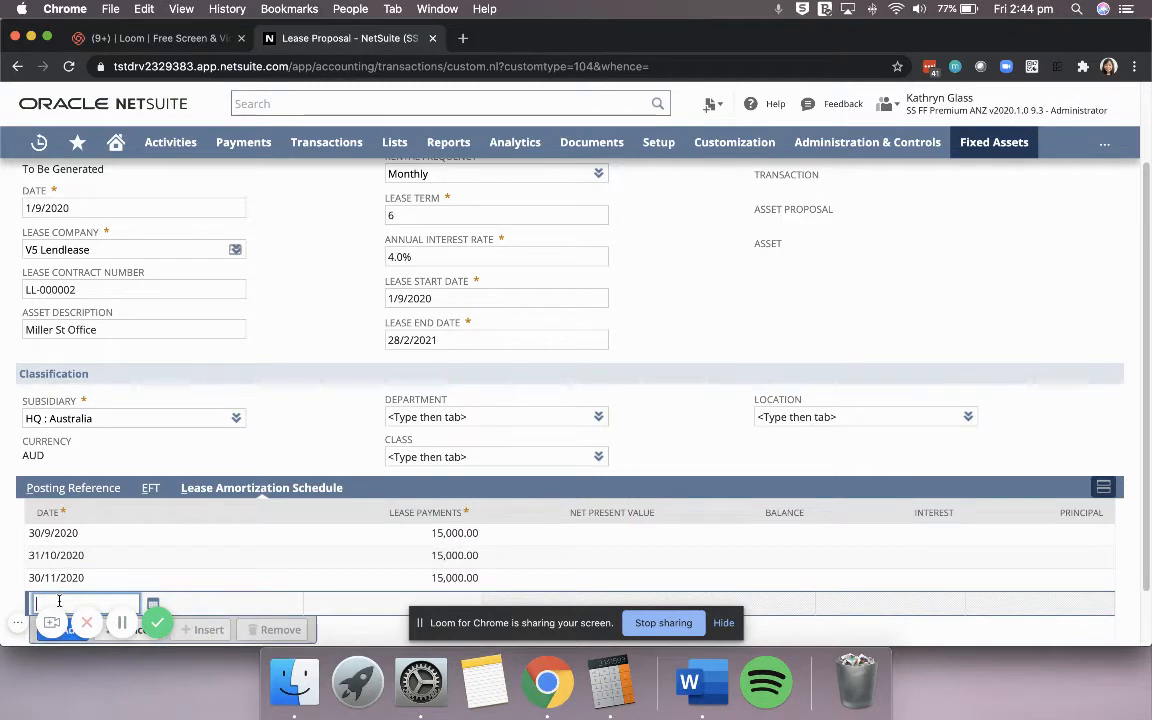
Add a fourth lease payment of 15,000 dated 31/12/2020 to the amortization schedule.
{"action": "type", "text": "31/12/2020"}
{"action": "key", "text": "Tab"}
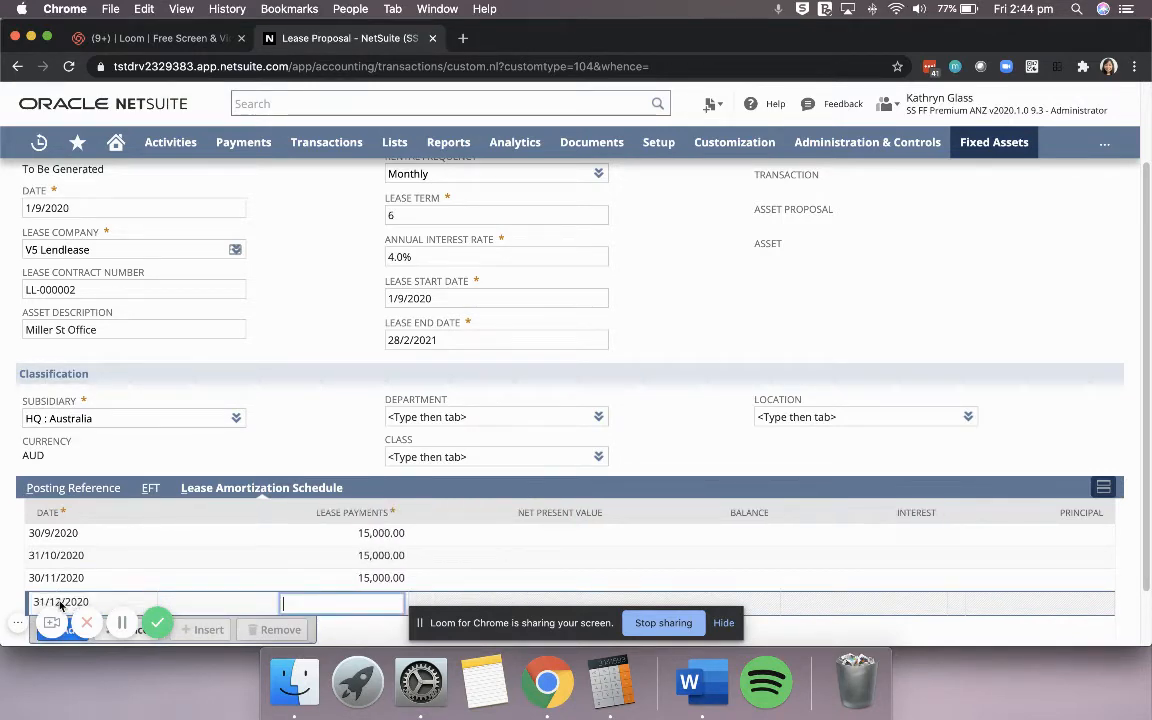
{"action": "type", "text": "15,0"}
{"action": "type", "text": "000"}
{"action": "key", "text": "Tab"}
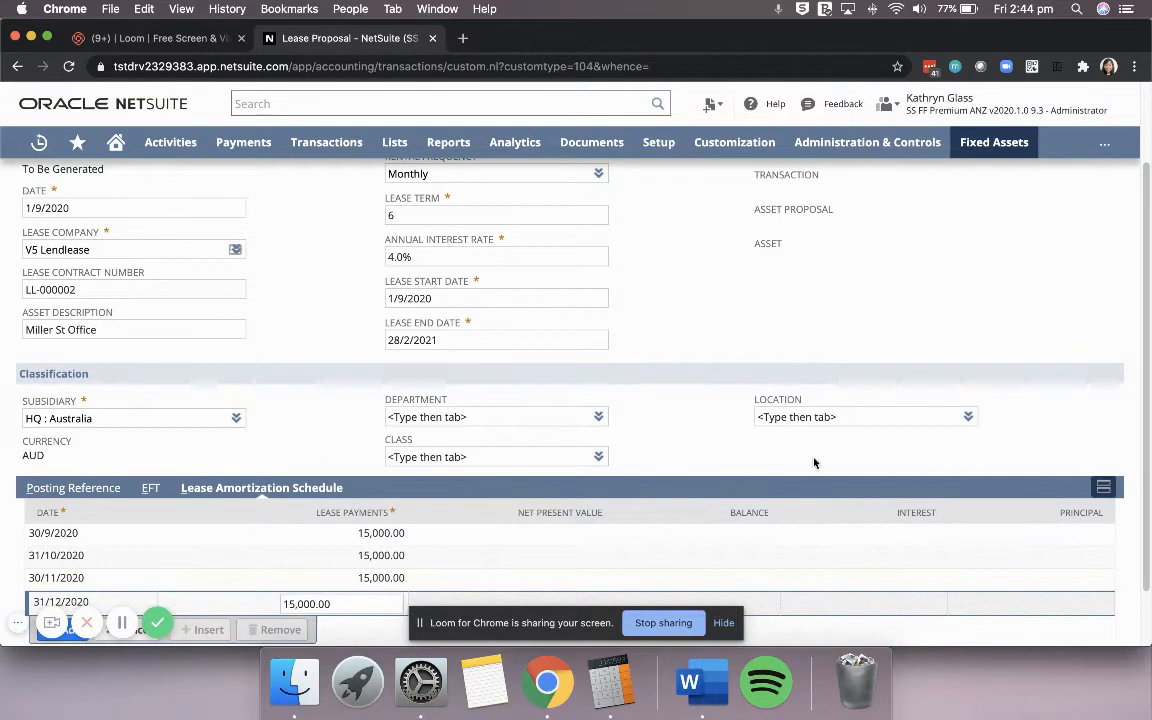
{"action": "scroll", "coordinate": [1145, 301], "scroll_direction": "down", "scroll_amount": 3}
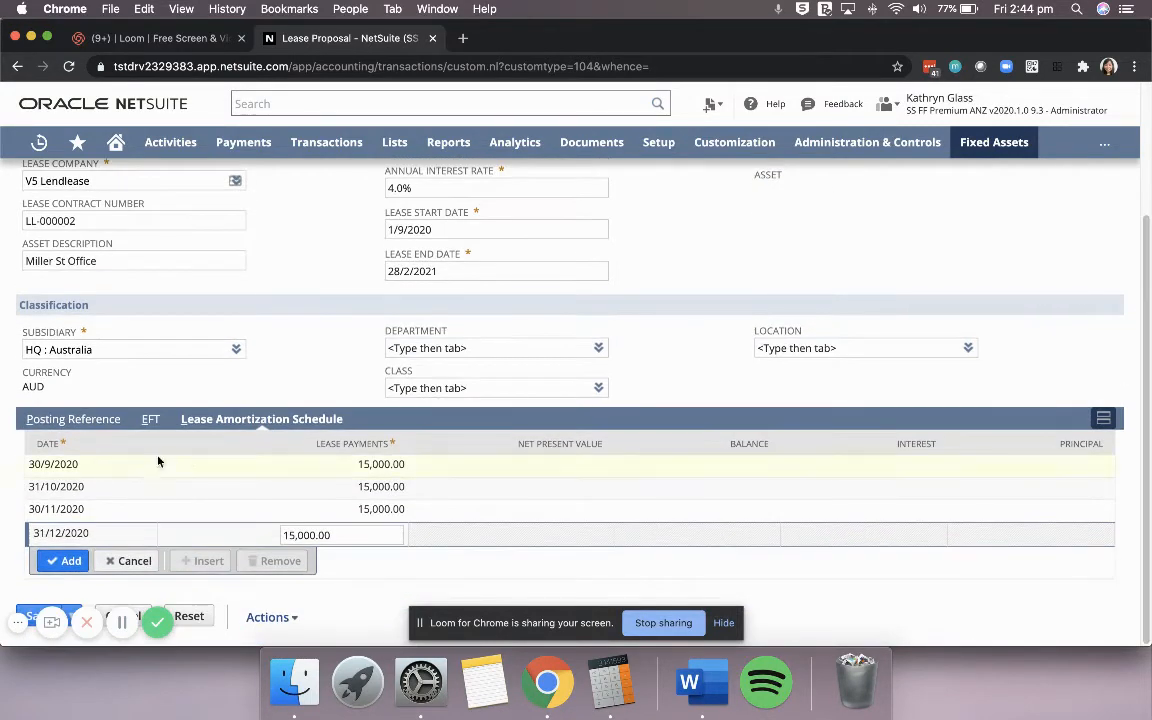
{"action": "left_click", "coordinate": [67, 558]}
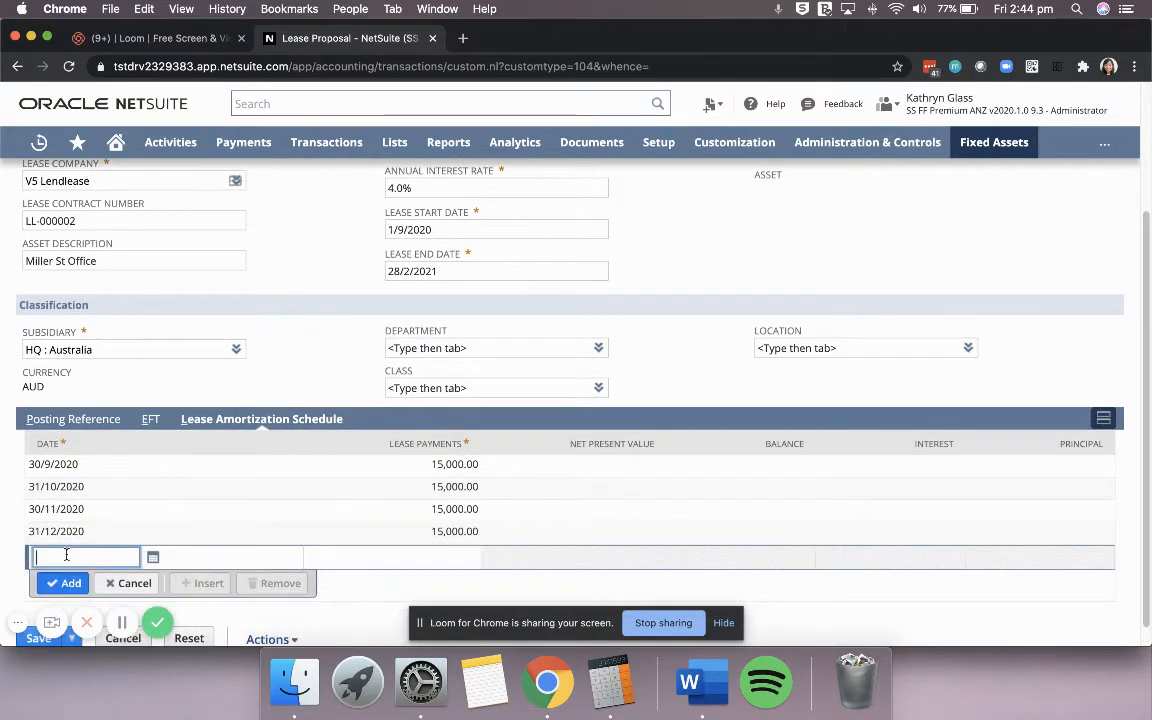
Add a fifth lease payment of 15,000 dated 31/1/2021 to the amortization schedule.
{"action": "type", "text": "31/1/2021"}
{"action": "key", "text": "Tab"}
{"action": "type", "text": "15,000"}
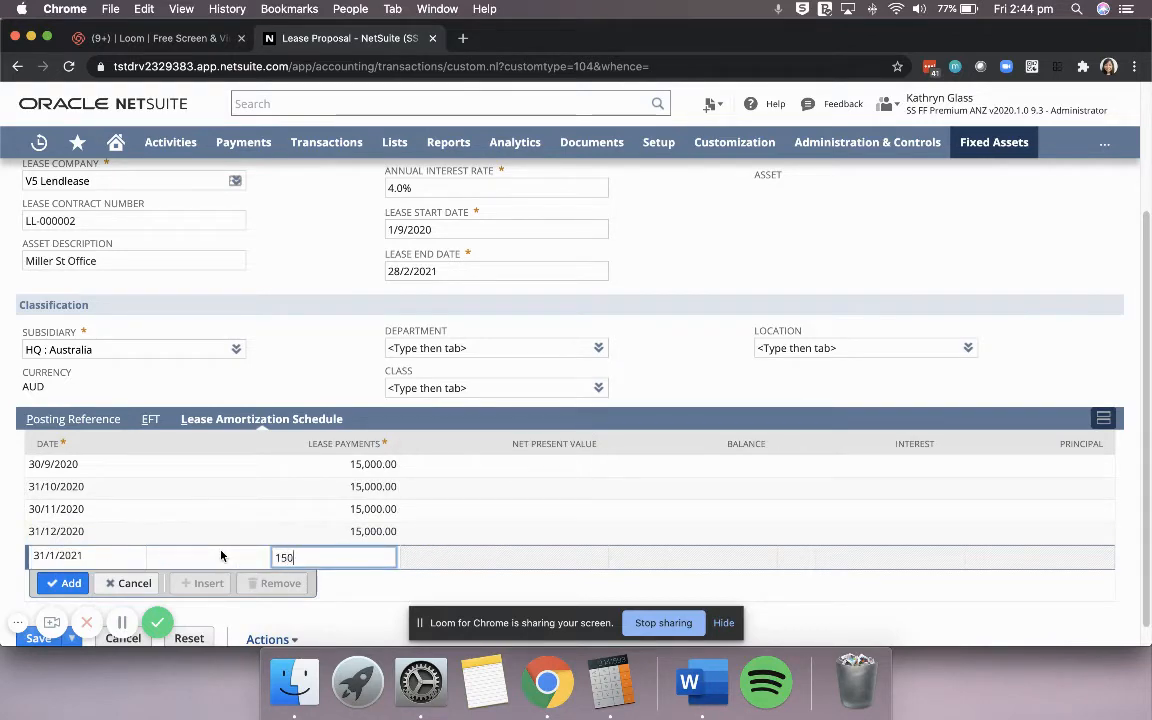
{"action": "left_click", "coordinate": [68, 583]}
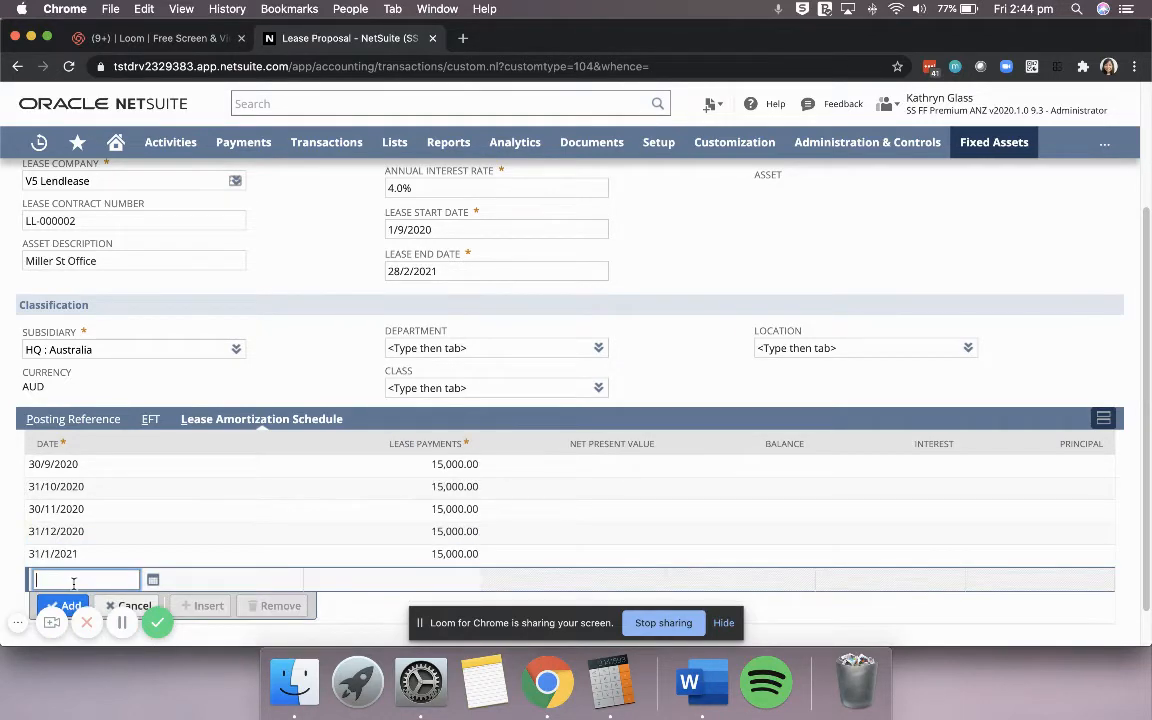
Add the sixth and final lease payment of 15,000 dated 28/2/2021 to the amortization schedule.
{"action": "type", "text": "28/2/2021"}
{"action": "key", "text": "Tab"}
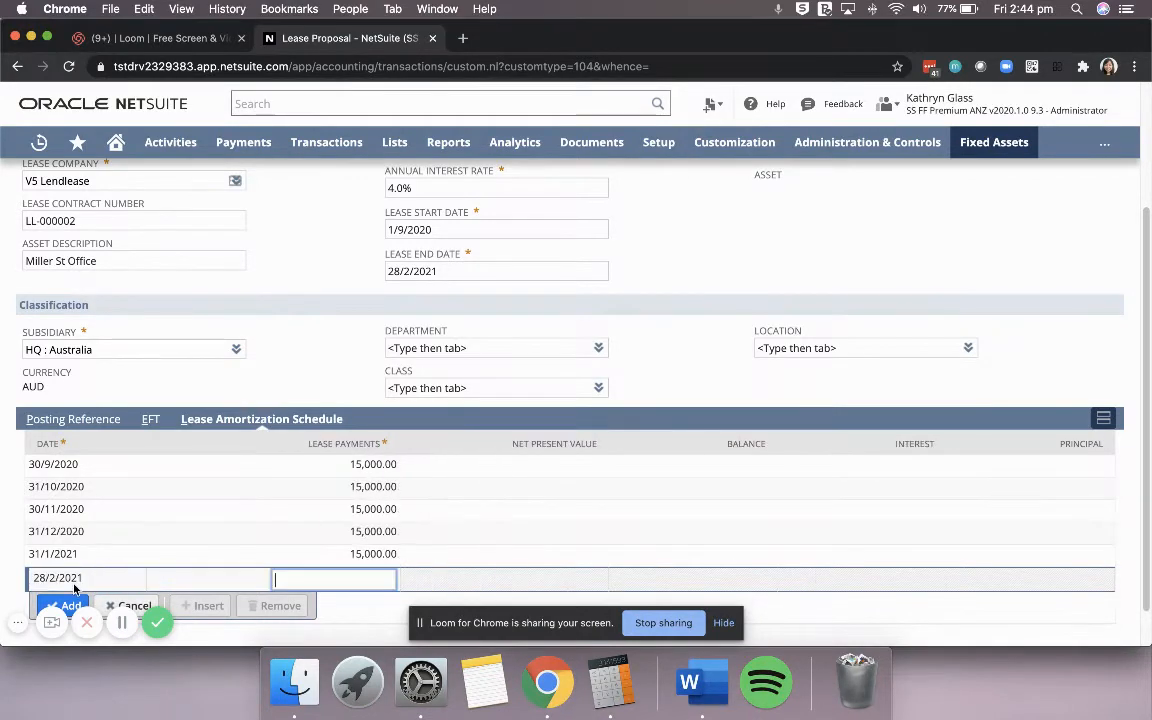
{"action": "type", "text": "15000"}
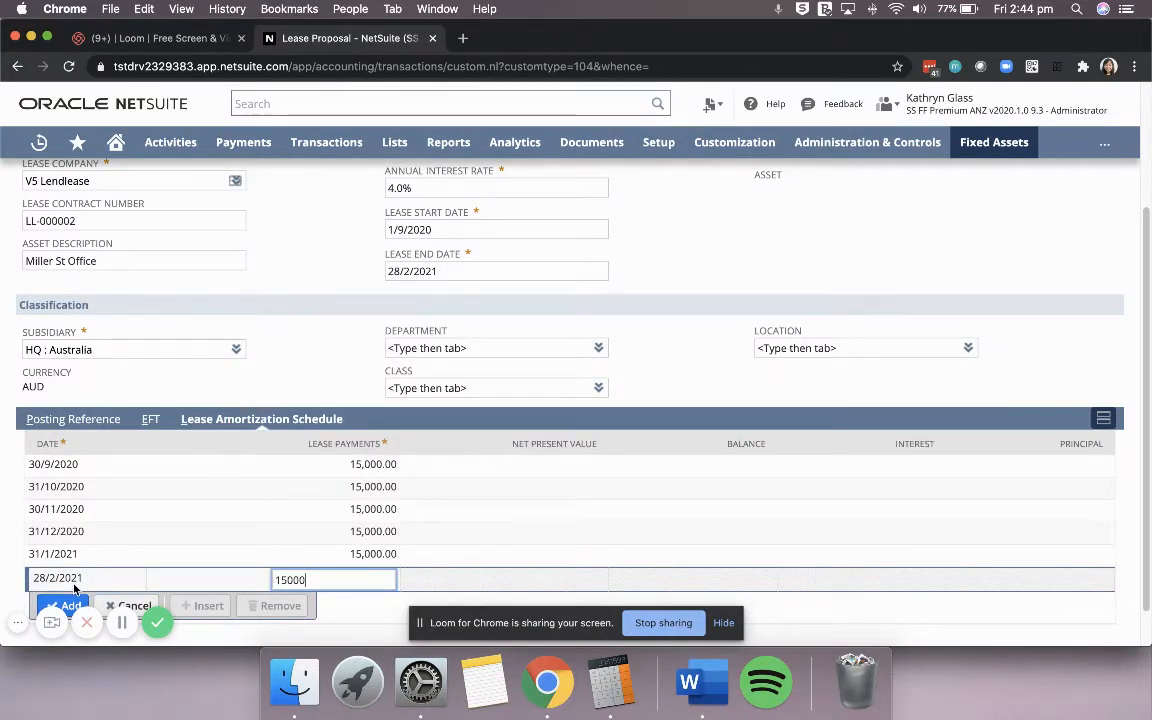
{"action": "left_click", "coordinate": [62, 605]}
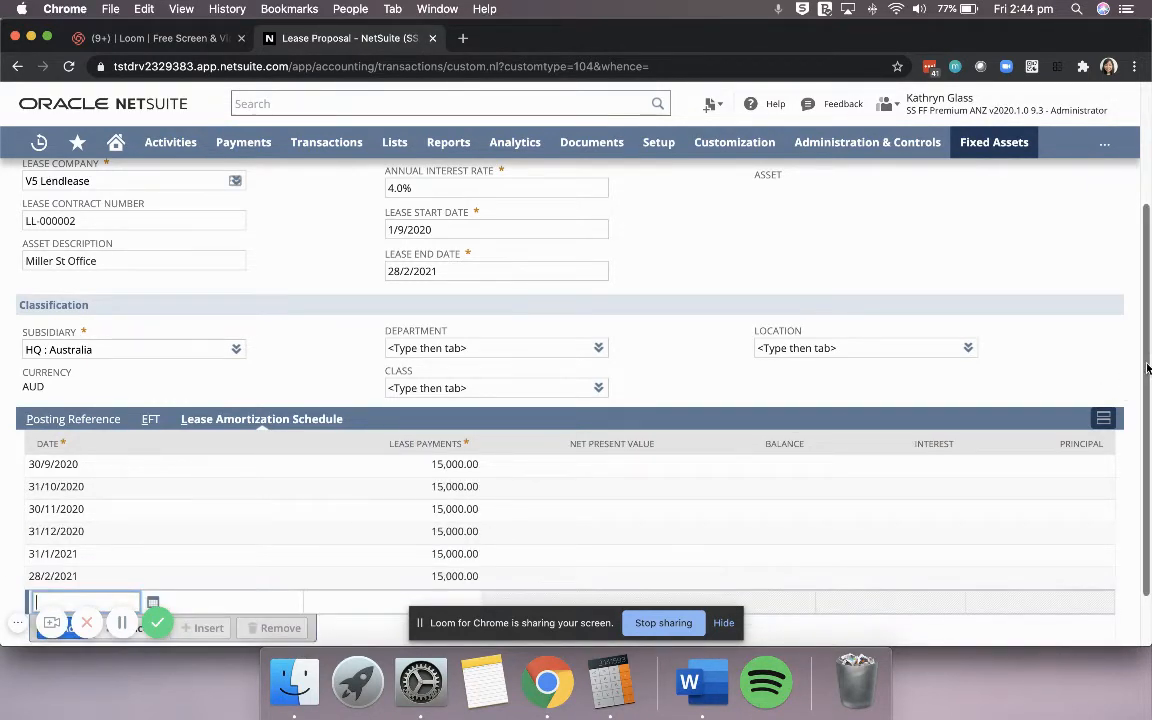
Save the completed lease proposal for the Miller St Office.
{"action": "scroll", "coordinate": [1147, 404], "scroll_direction": "down", "scroll_amount": 1}
{"action": "scroll", "coordinate": [1147, 404], "scroll_direction": "up", "scroll_amount": 4}
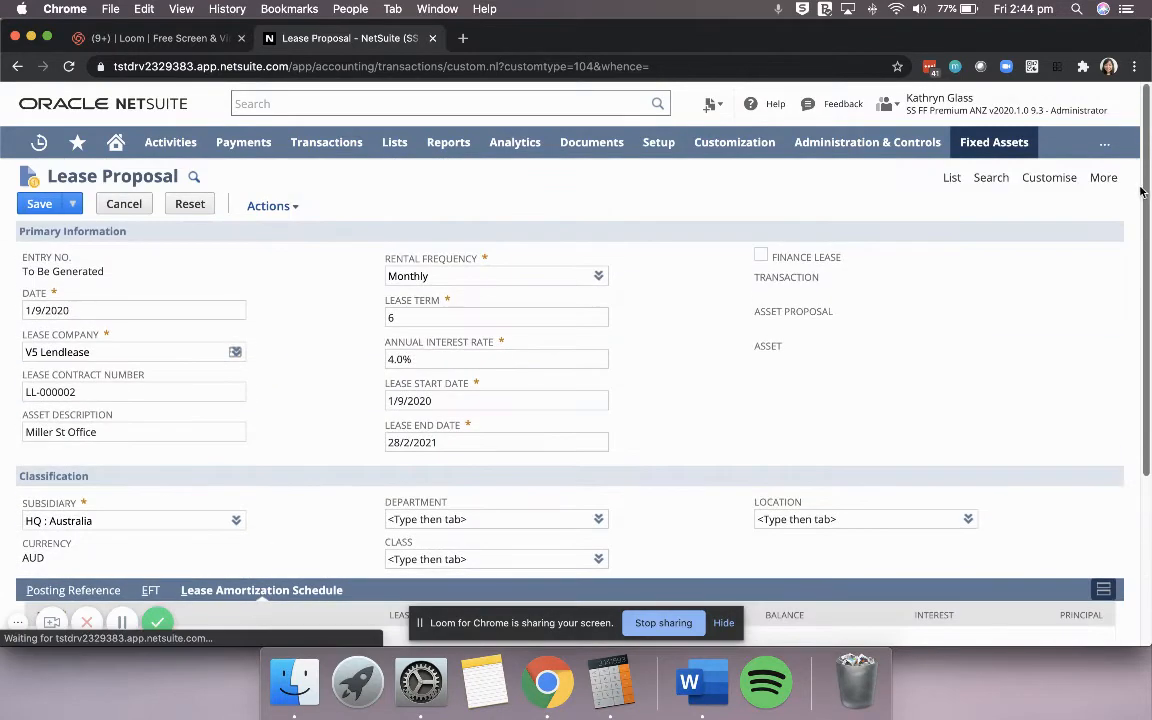
{"action": "scroll", "coordinate": [1131, 335], "scroll_direction": "down", "scroll_amount": 2}
{"action": "scroll", "coordinate": [1131, 335], "scroll_direction": "up", "scroll_amount": 3}
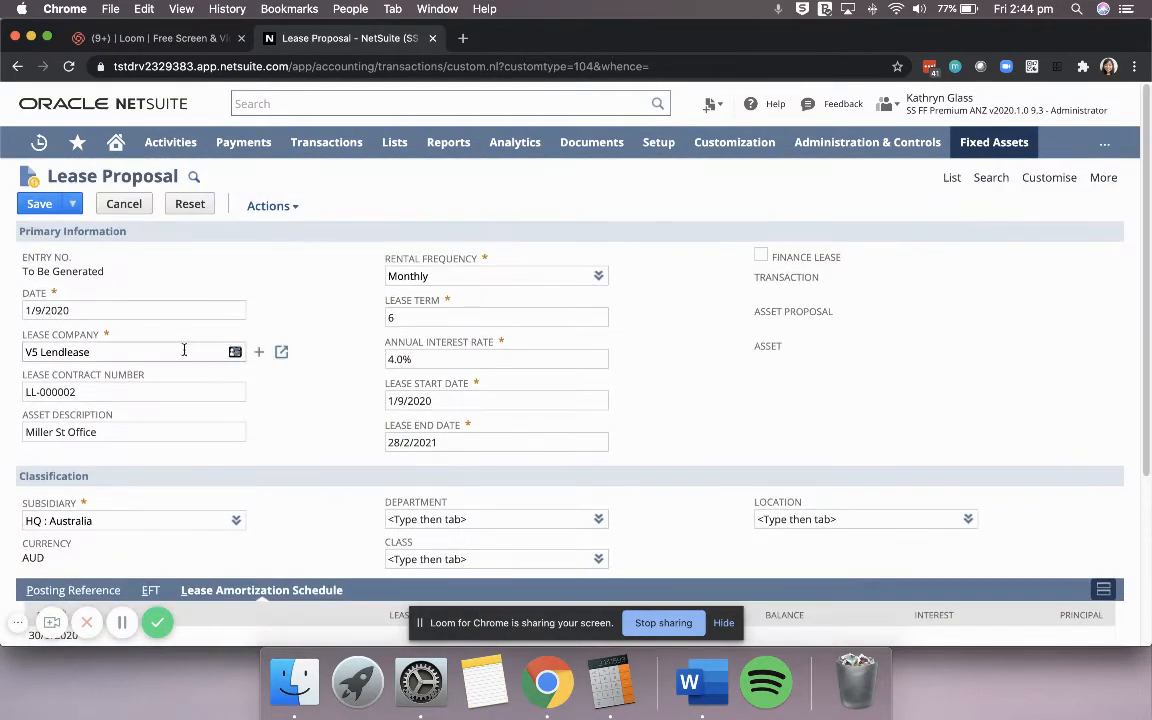
{"action": "left_click", "coordinate": [37, 206]}
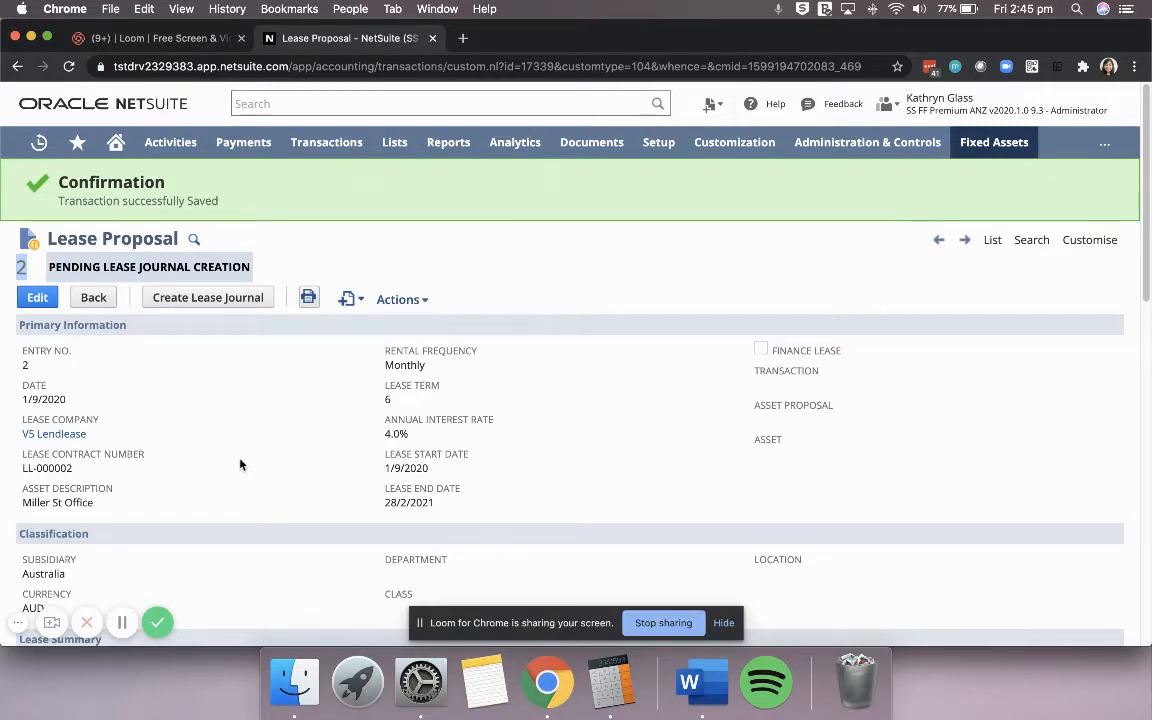
Review the saved proposal's status, lease summary totals and calculated lease amortization schedule.
{"action": "left_click", "coordinate": [168, 266]}
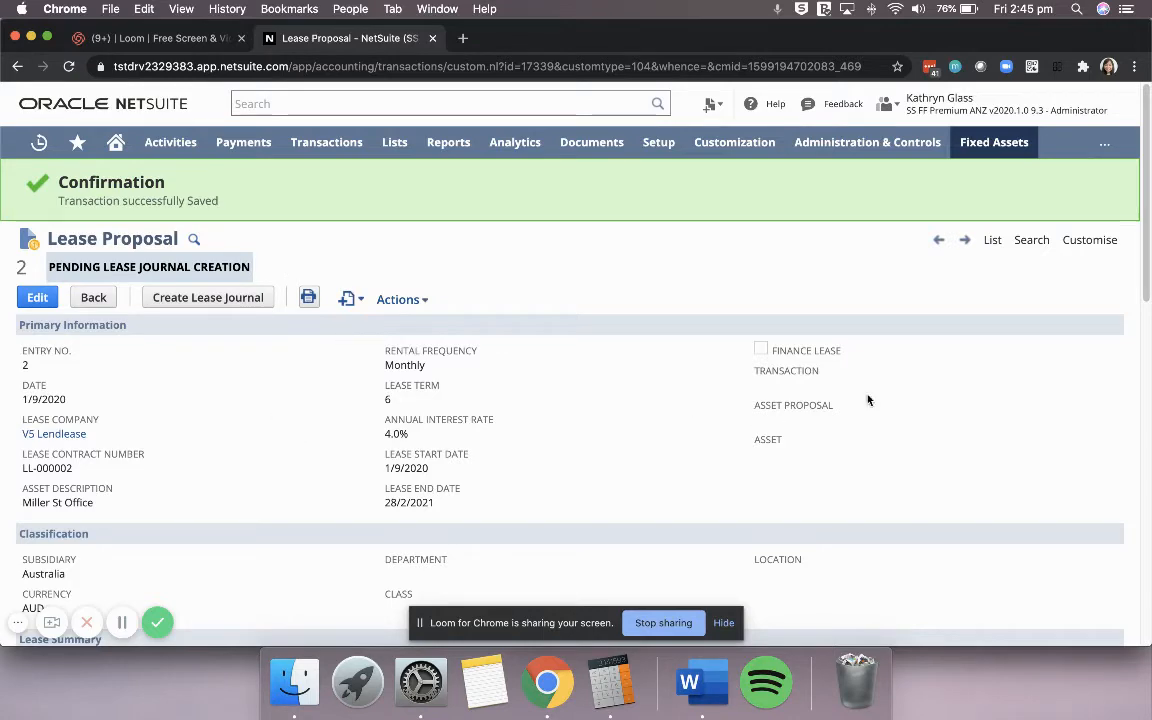
{"action": "left_click_drag", "start_coordinate": [1146, 231], "coordinate": [1134, 375]}
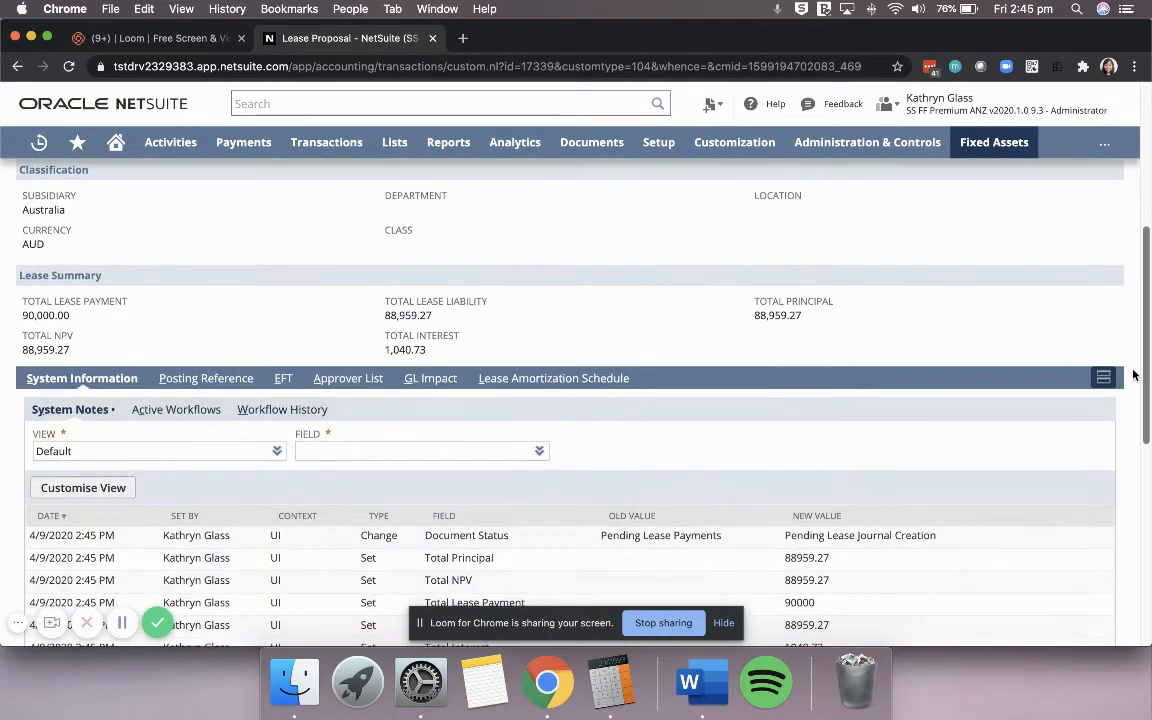
{"action": "left_click", "coordinate": [575, 383]}
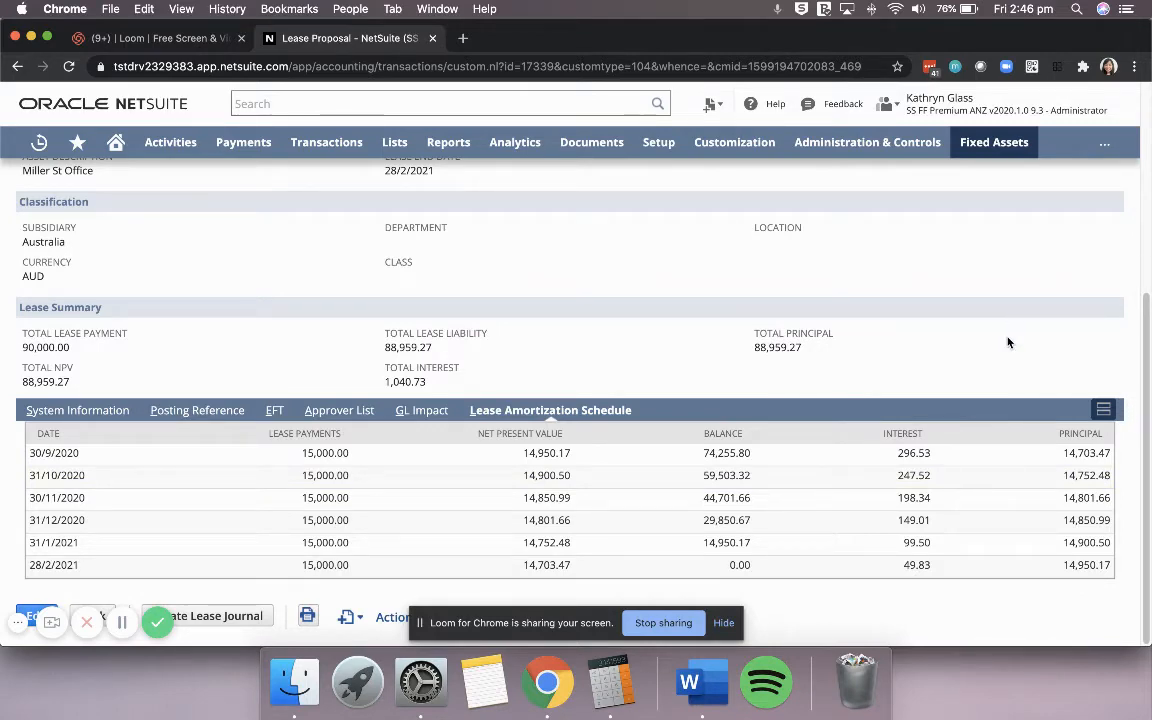
{"action": "scroll", "coordinate": [1141, 338], "scroll_direction": "up", "scroll_amount": 1}
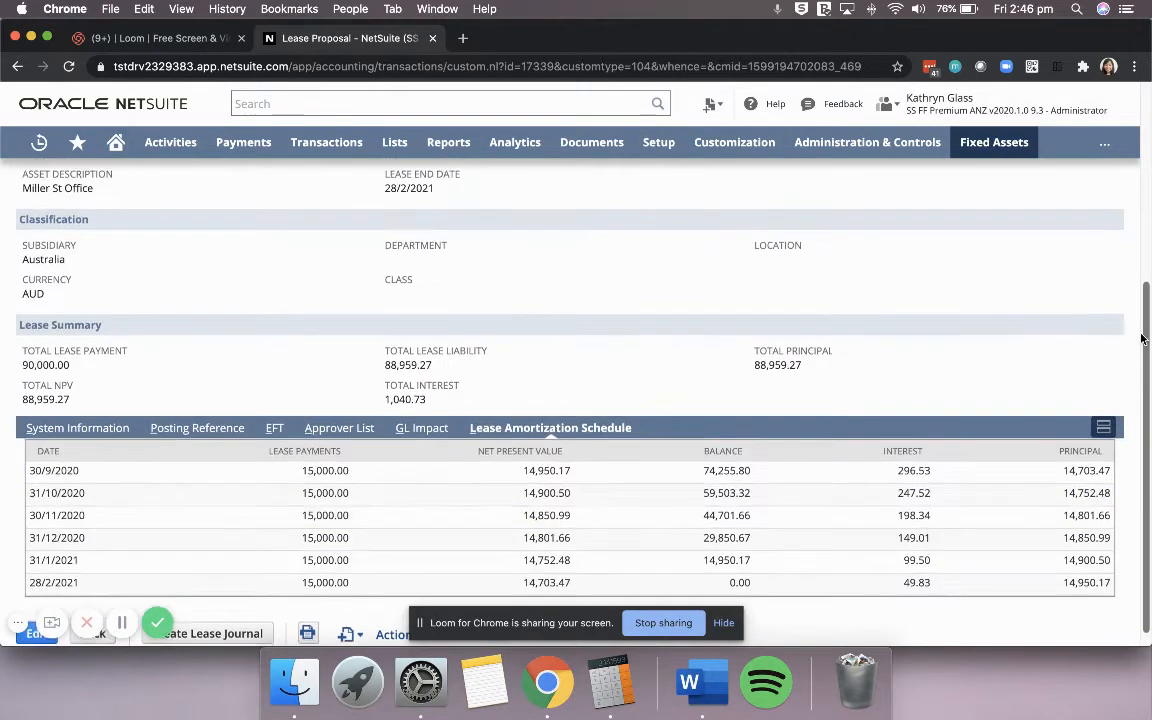
{"action": "scroll", "coordinate": [1138, 310], "scroll_direction": "up", "scroll_amount": 2}
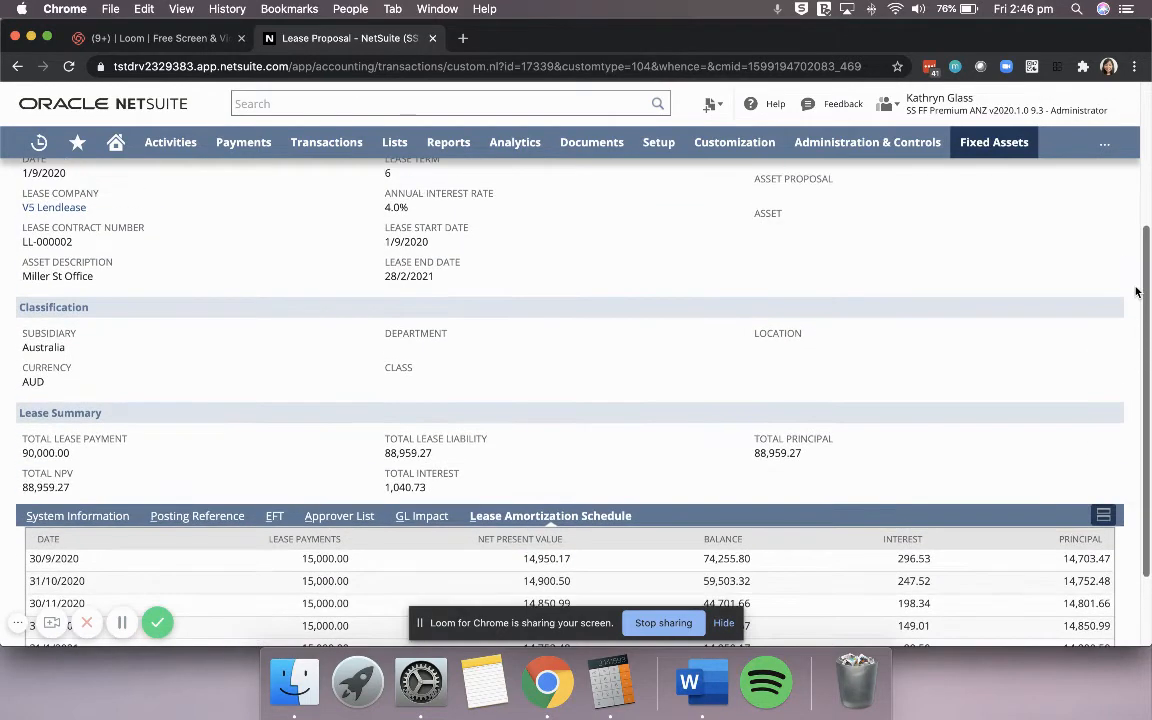
Create the lease journal for the Miller St Office lease proposal and confirm its creation.
{"action": "scroll", "coordinate": [1136, 291], "scroll_direction": "up", "scroll_amount": 3}
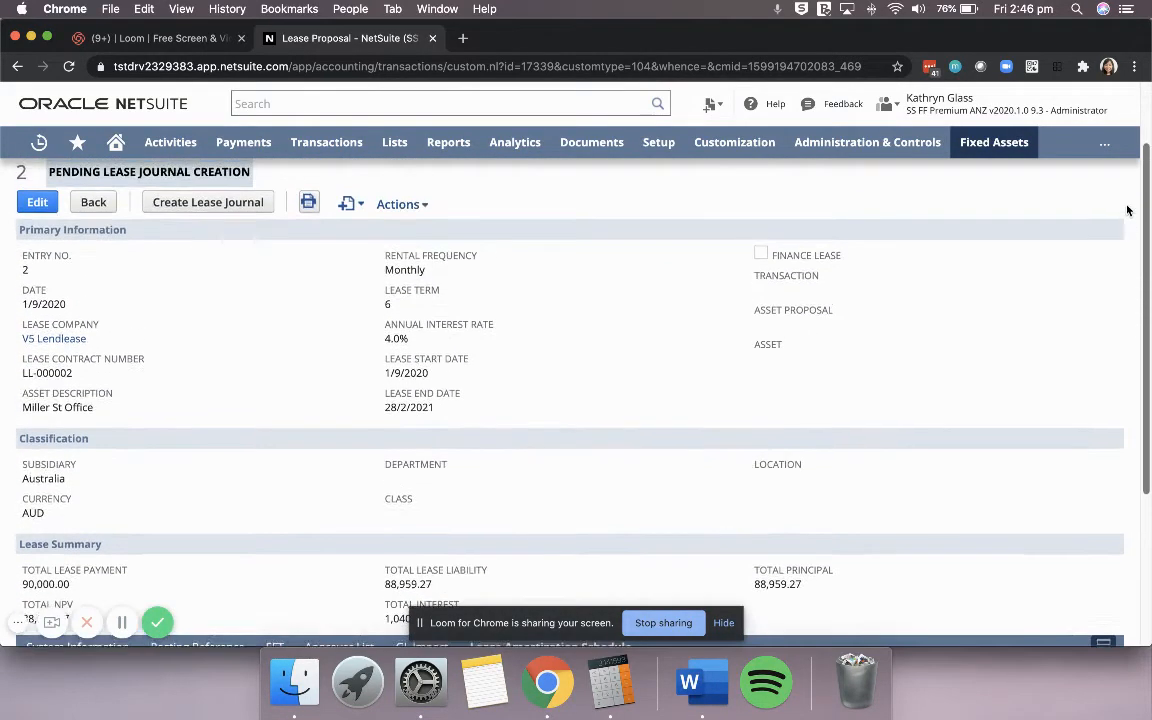
{"action": "scroll", "coordinate": [1127, 205], "scroll_direction": "up", "scroll_amount": 1}
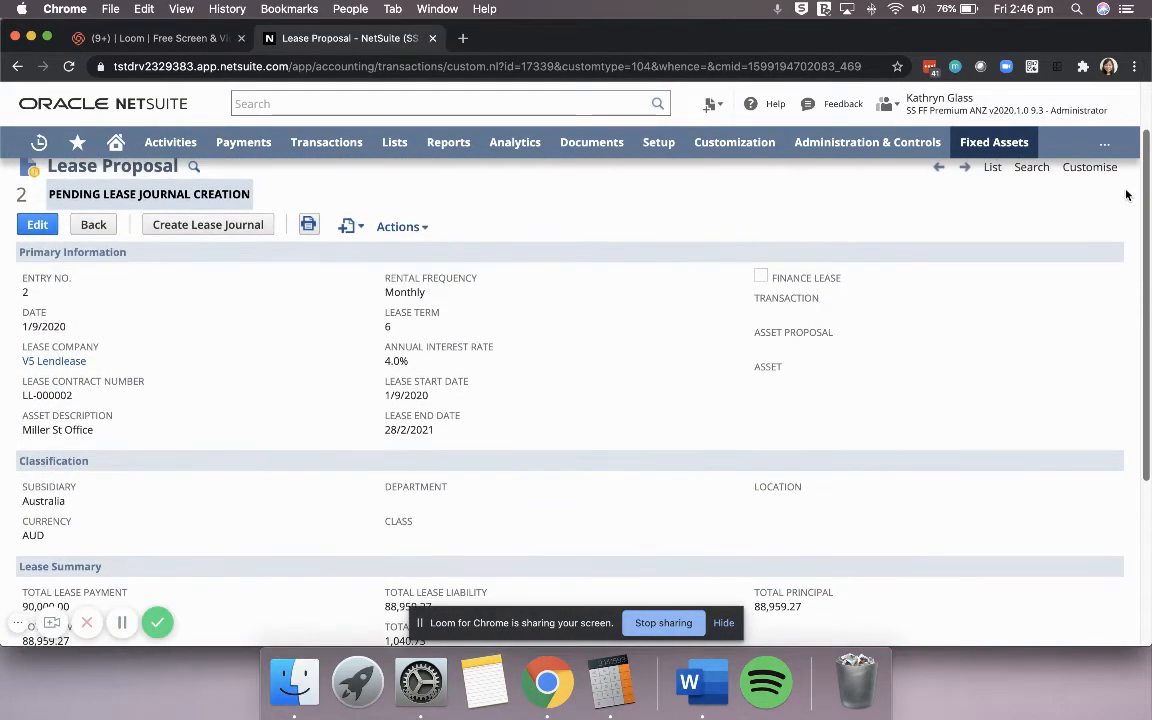
{"action": "scroll", "coordinate": [1127, 195], "scroll_direction": "up", "scroll_amount": 1}
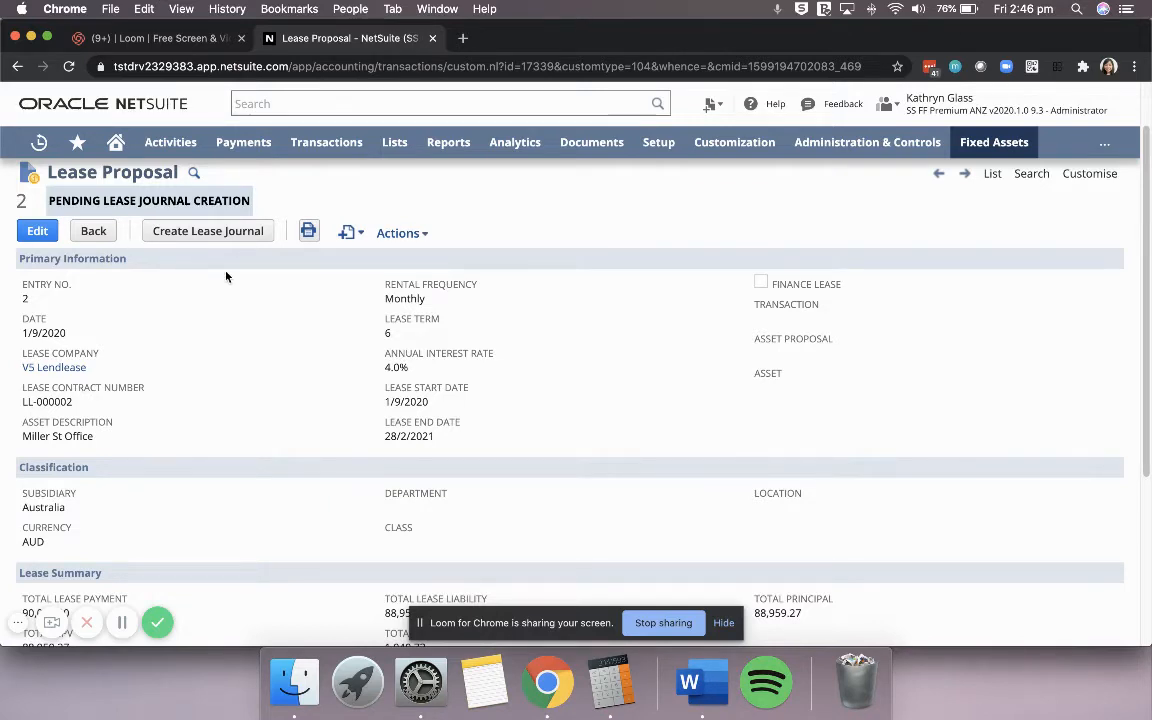
{"action": "left_click", "coordinate": [203, 236]}
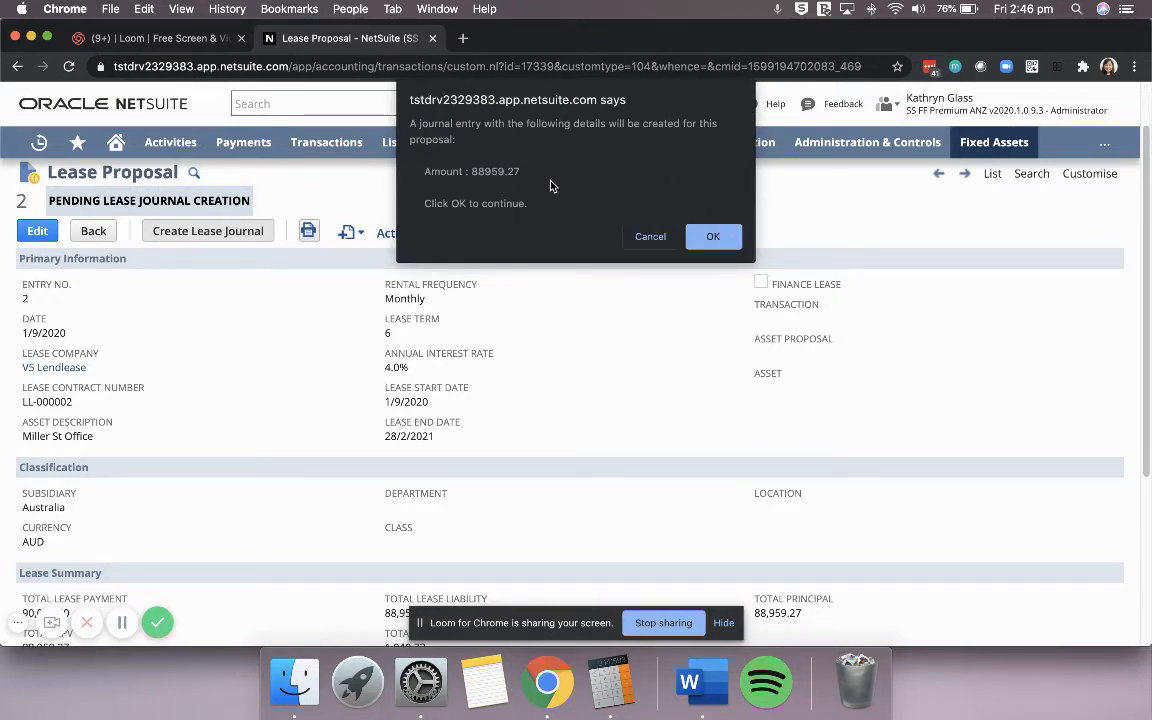
{"action": "left_click", "coordinate": [701, 244]}
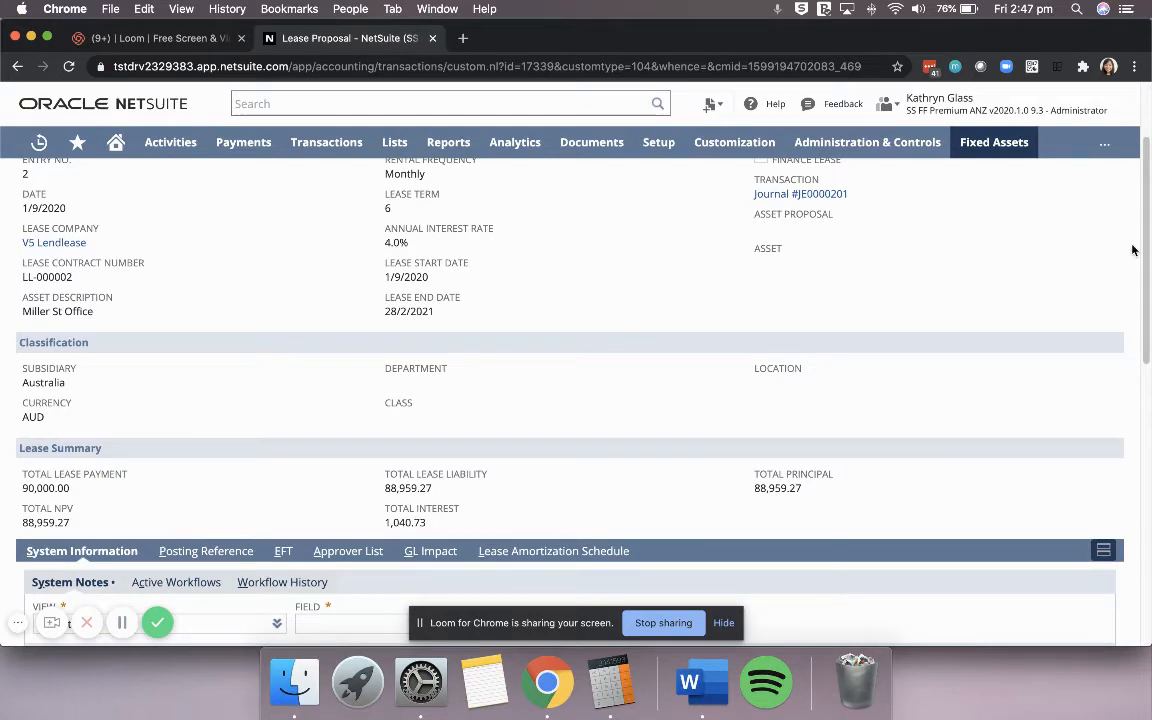
Open the proposal's linked journal separately from the proposal and review its debit and credit lines.
{"action": "left_click_drag", "start_coordinate": [1147, 257], "coordinate": [1147, 218]}
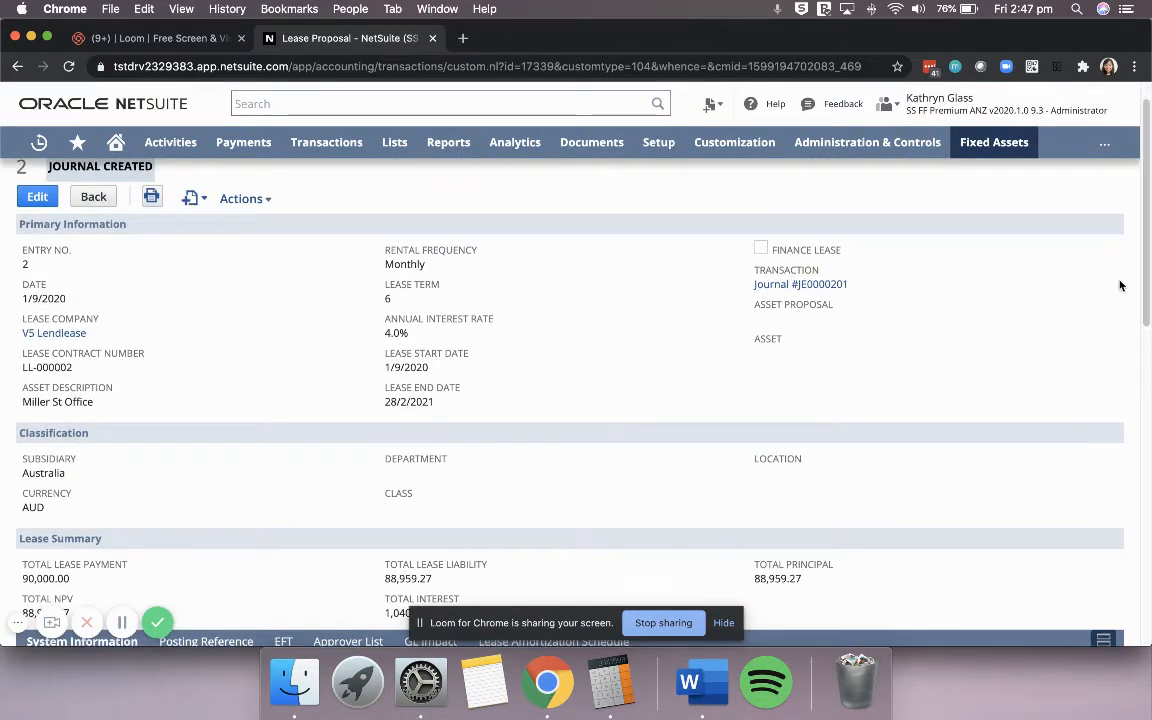
{"action": "left_click_drag", "start_coordinate": [1148, 248], "coordinate": [1148, 243]}
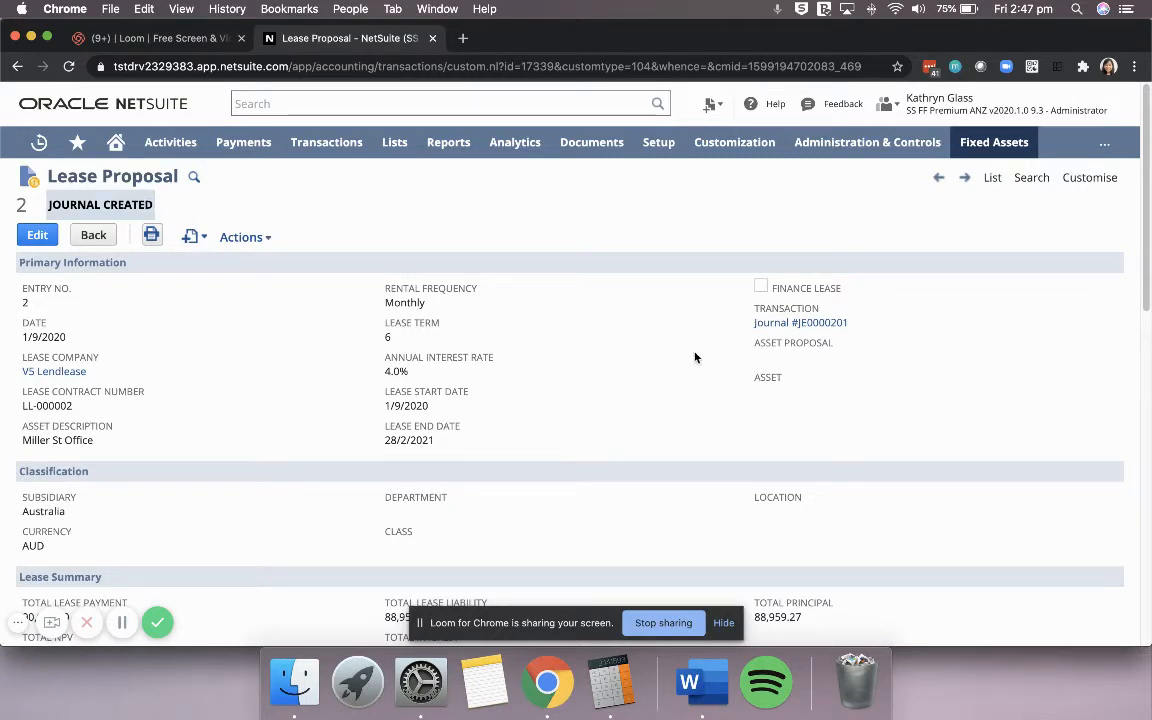
{"action": "right_click", "coordinate": [773, 326]}
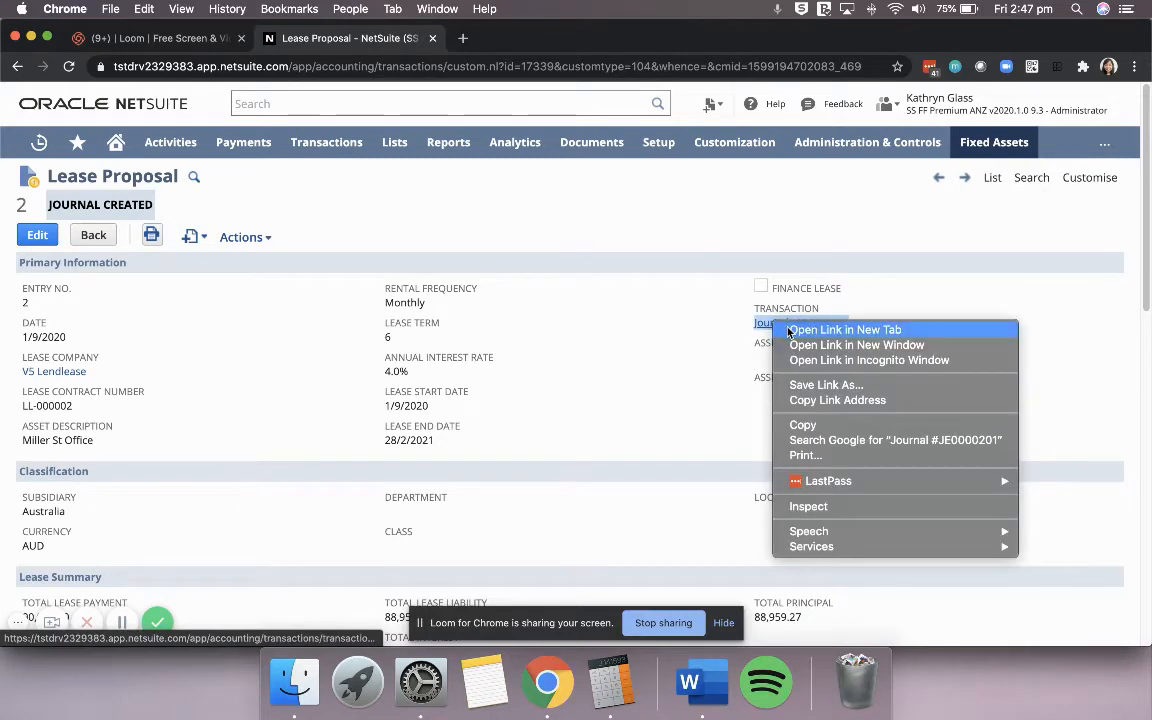
{"action": "left_click", "coordinate": [800, 330]}
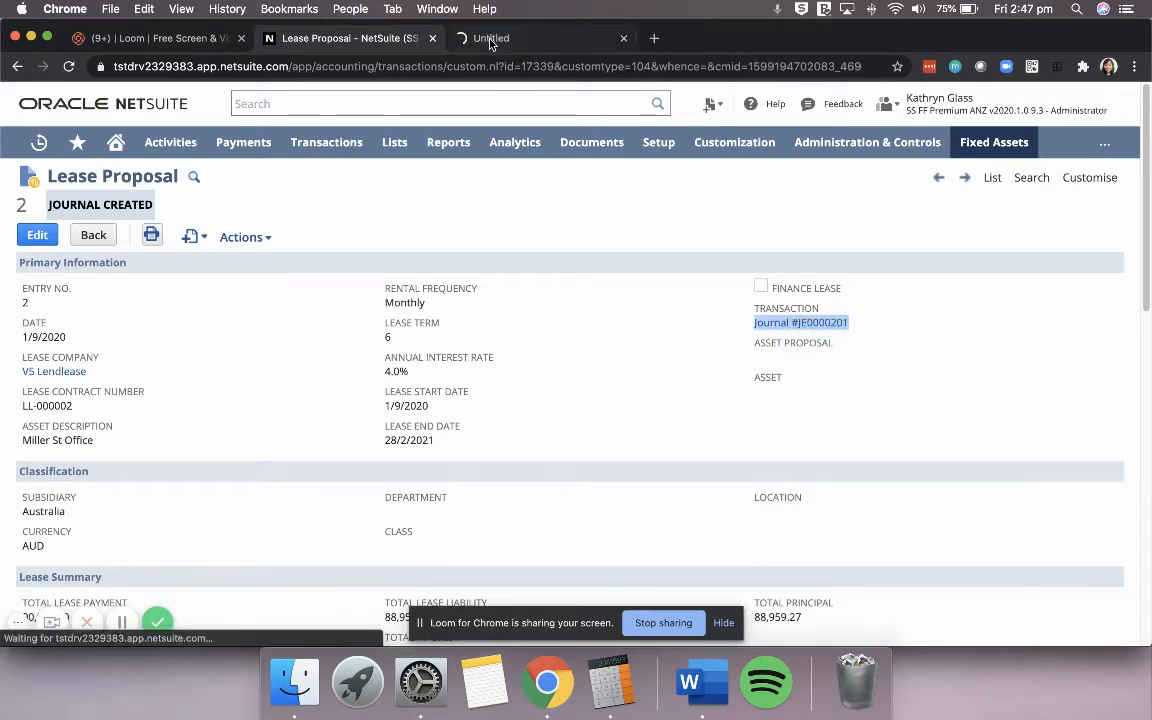
{"action": "left_click", "coordinate": [490, 40]}
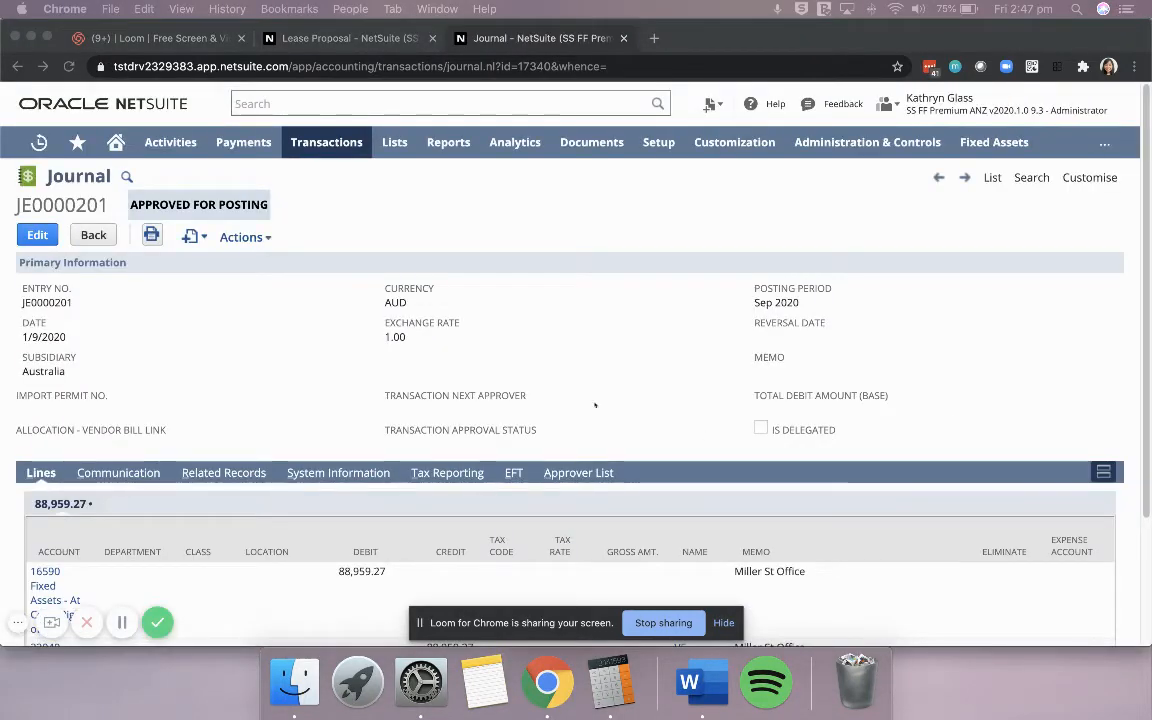
{"action": "left_click", "coordinate": [625, 396]}
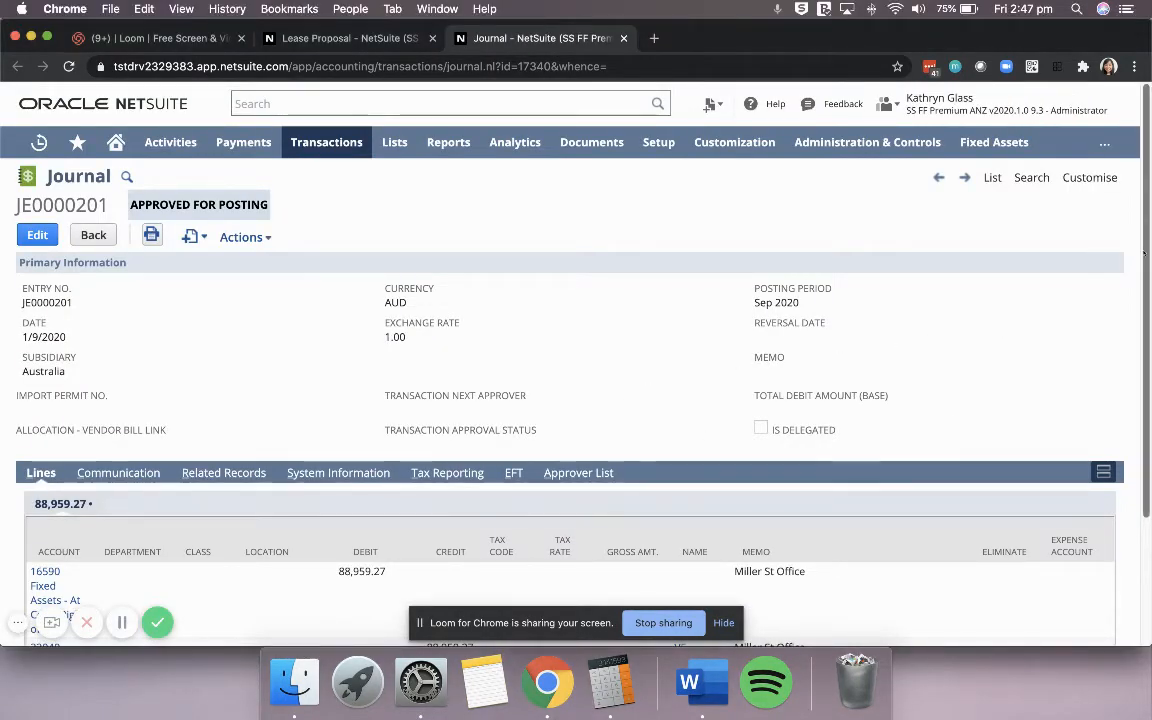
{"action": "scroll", "coordinate": [1145, 257], "scroll_direction": "down", "scroll_amount": 3}
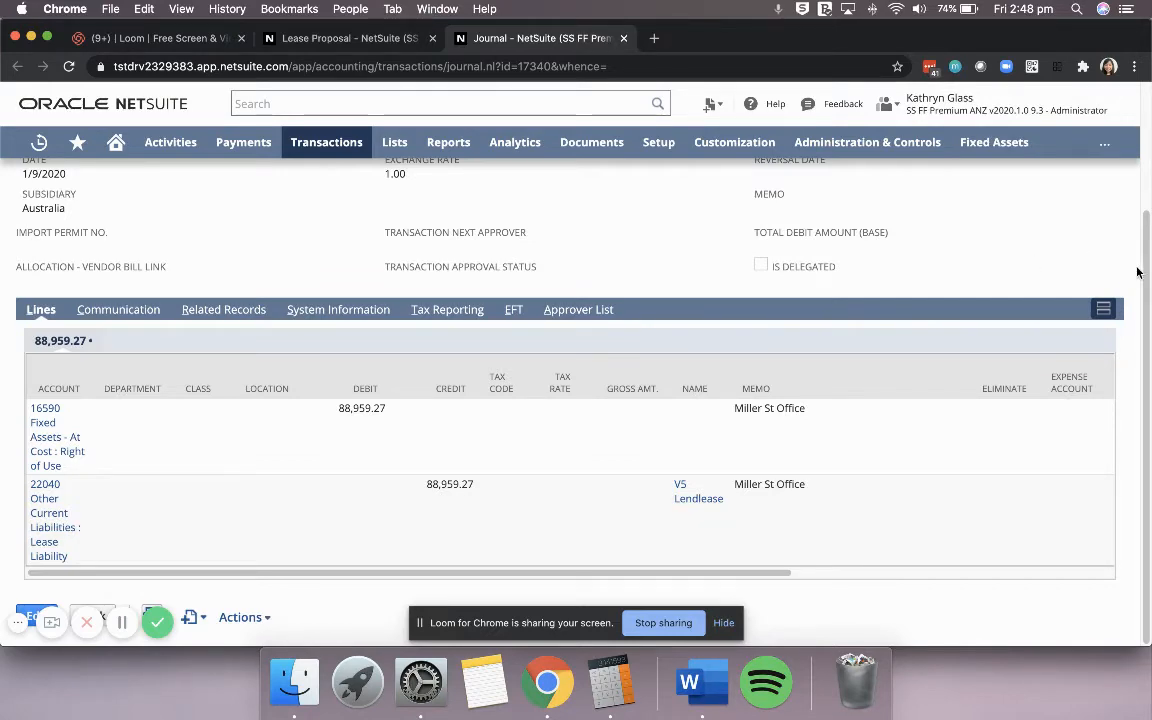
Start a fixed asset proposal run with a date range from 1/9/2020 to 30/9/2020.
{"action": "left_click_drag", "start_coordinate": [1146, 275], "coordinate": [1146, 148]}
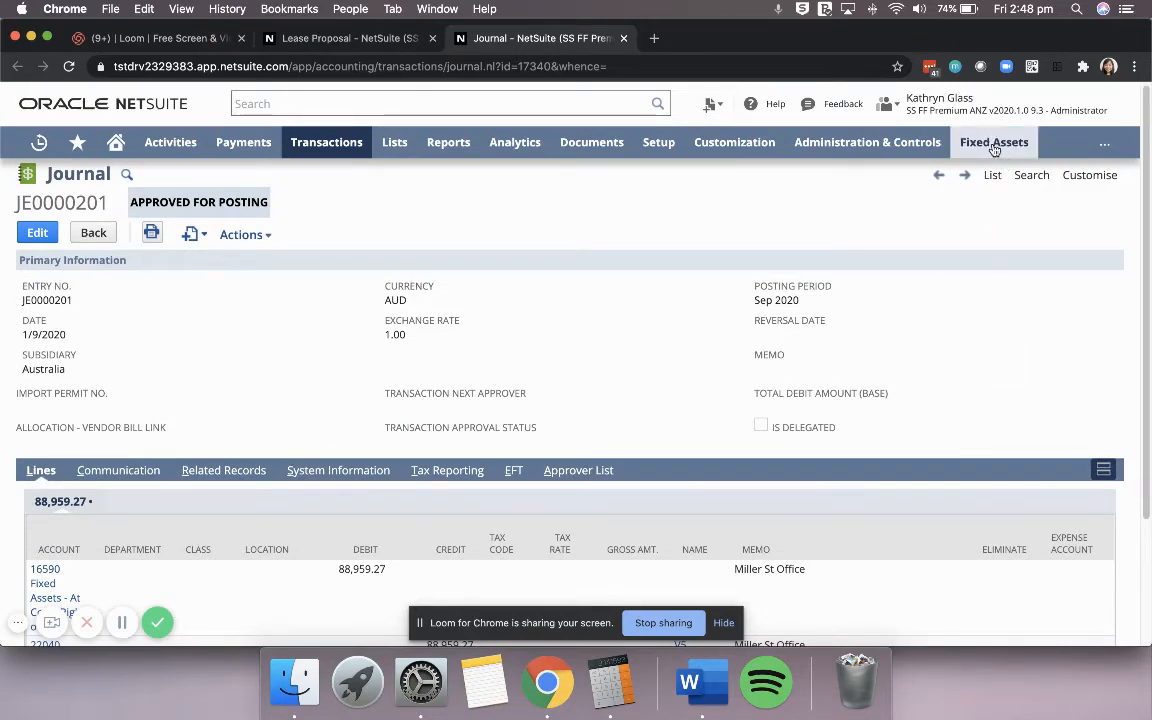
{"action": "mouse_move", "coordinate": [994, 142]}
{"action": "mouse_move", "coordinate": [997, 268]}
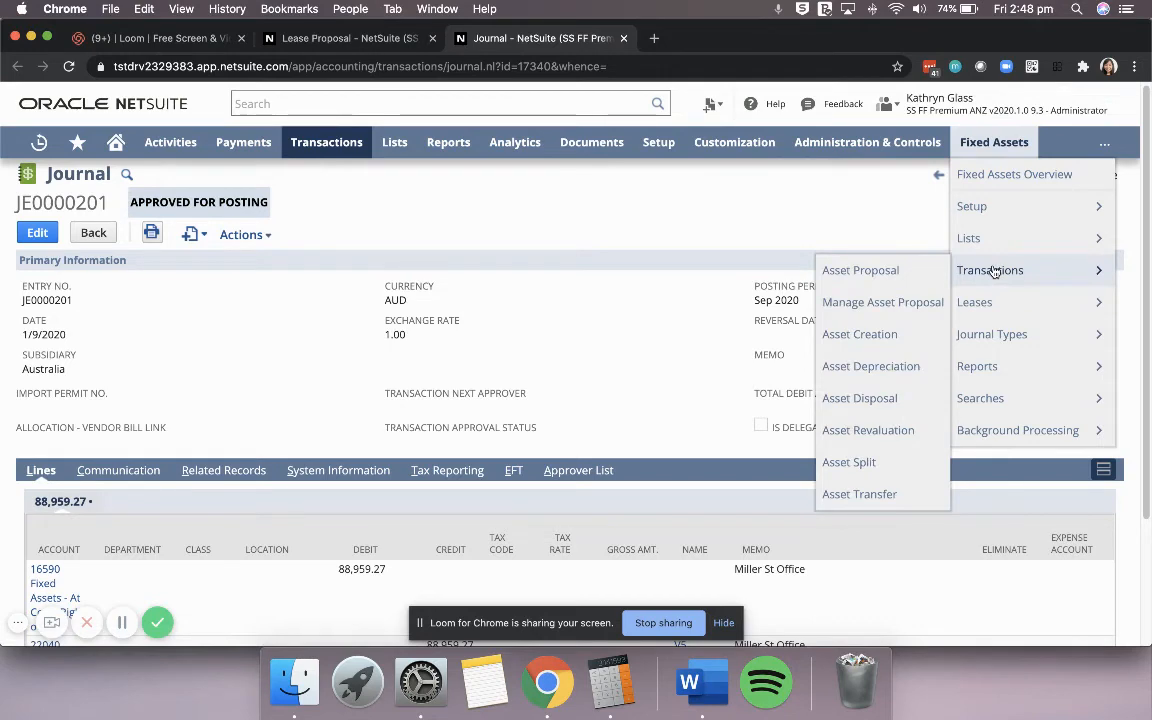
{"action": "left_click", "coordinate": [895, 273]}
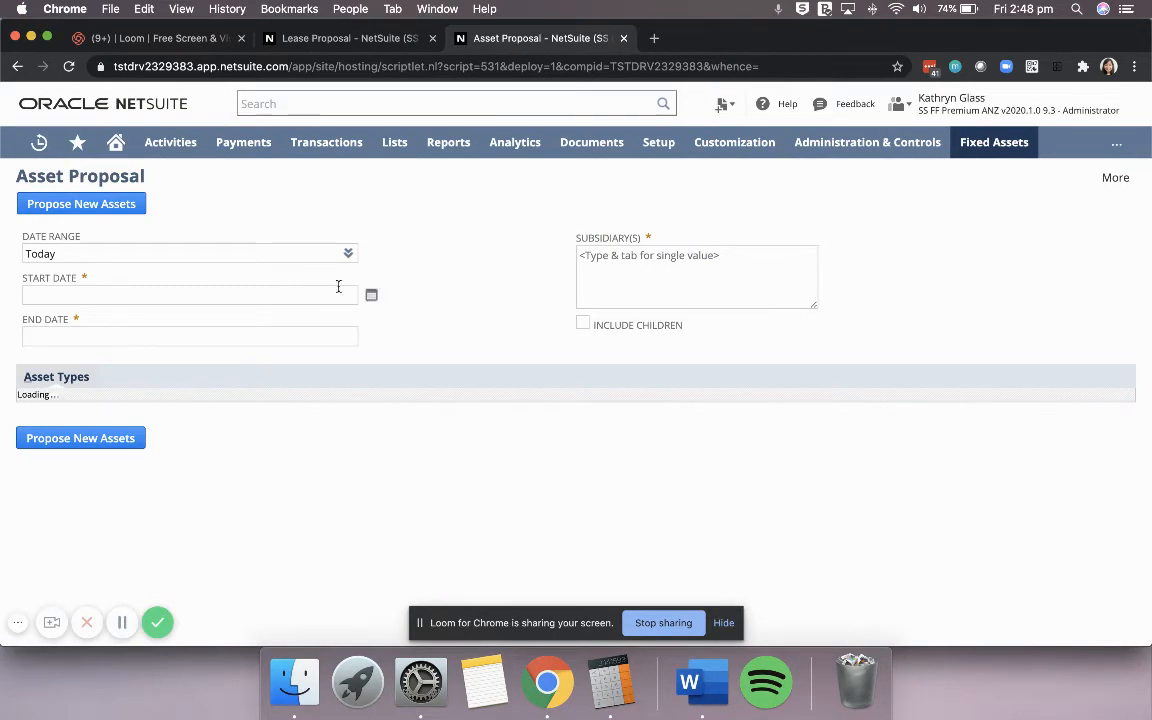
{"action": "left_click", "coordinate": [244, 295]}
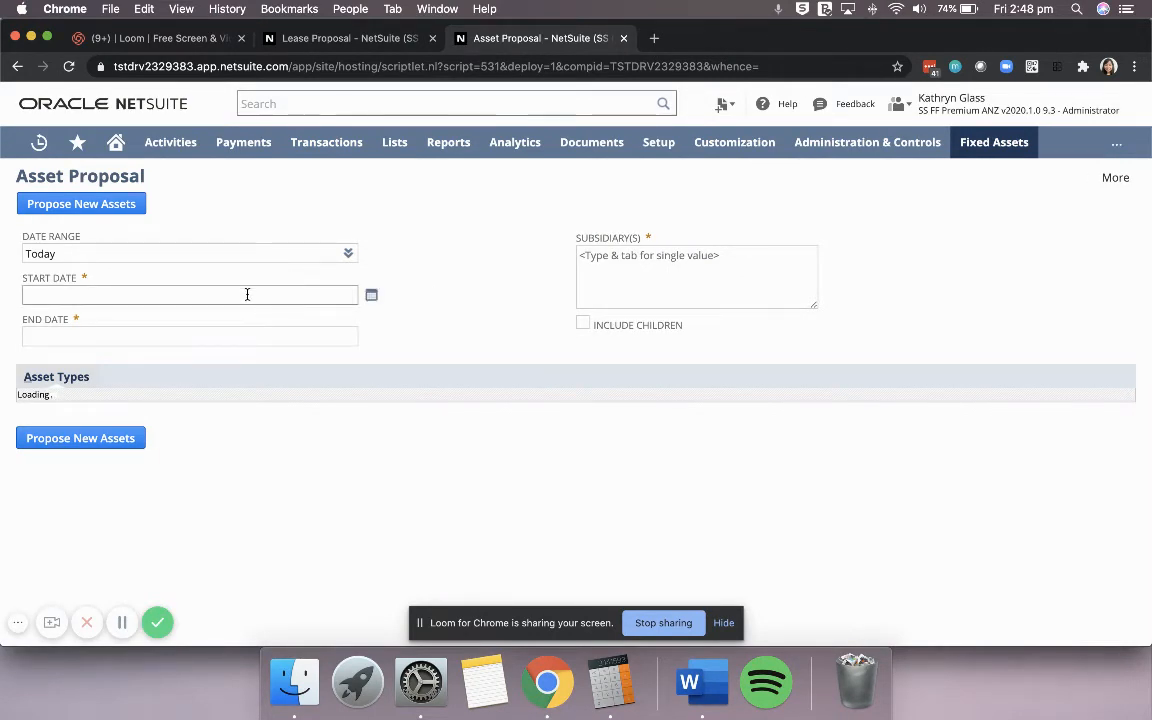
{"action": "left_click", "coordinate": [100, 297]}
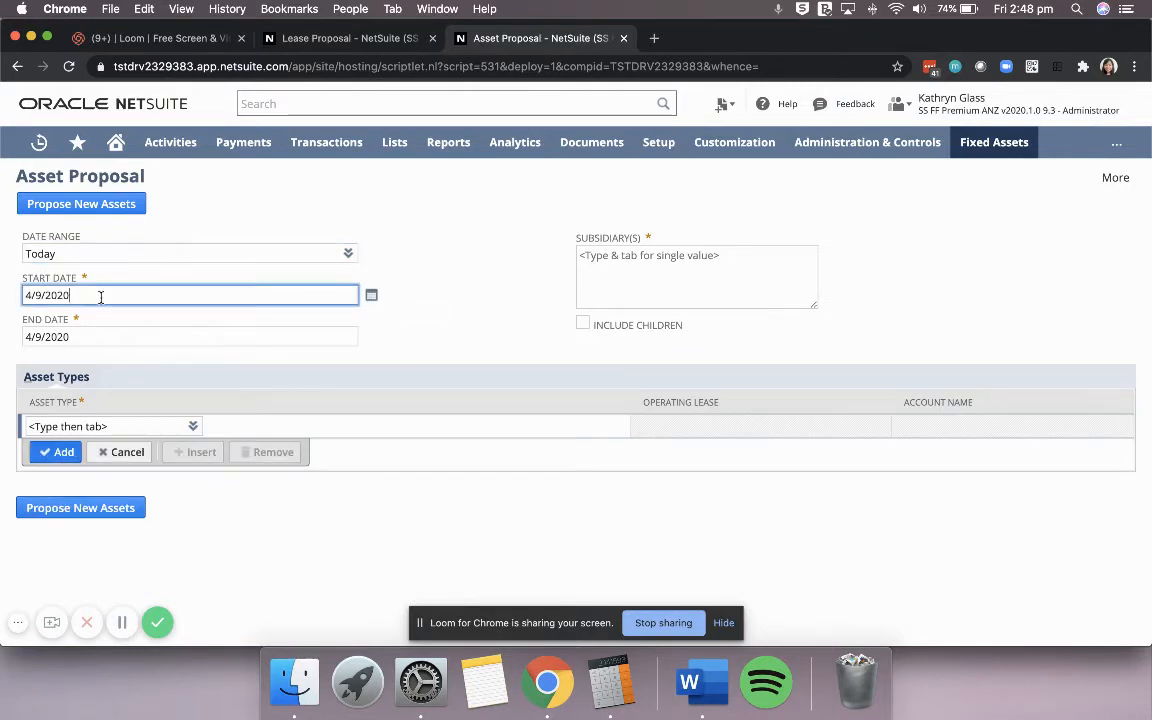
{"action": "left_click_drag", "start_coordinate": [100, 297], "coordinate": [3, 290]}
{"action": "type", "text": "1/9/2020"}
{"action": "key", "text": "Tab"}
{"action": "type", "text": "30"}
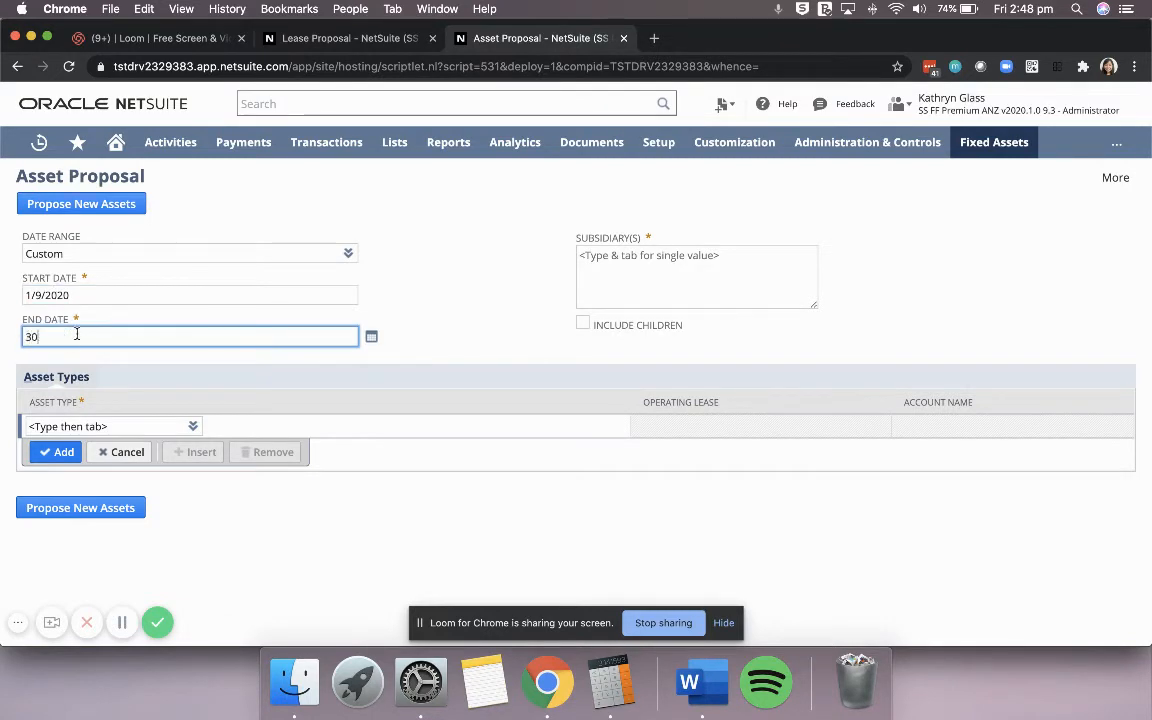
{"action": "type", "text": "/9/2020"}
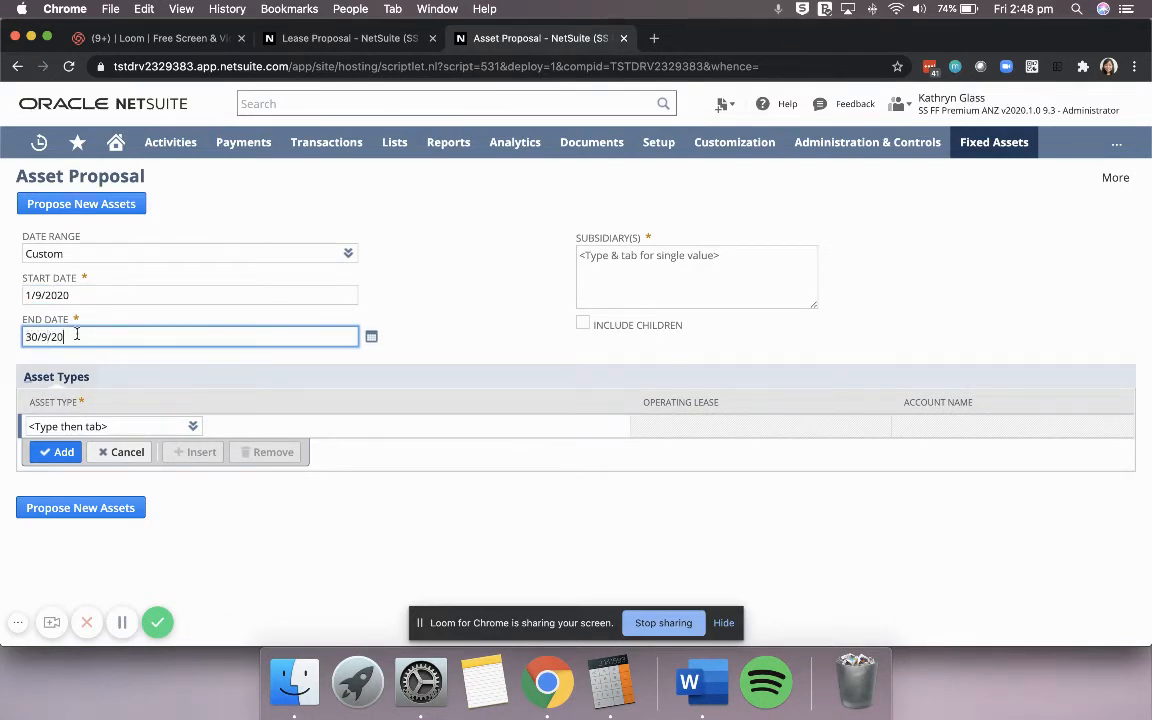
Set the asset proposal's subsidiary to HQ : Australia.
{"action": "key", "text": "Tab"}
{"action": "type", "text": "au"}
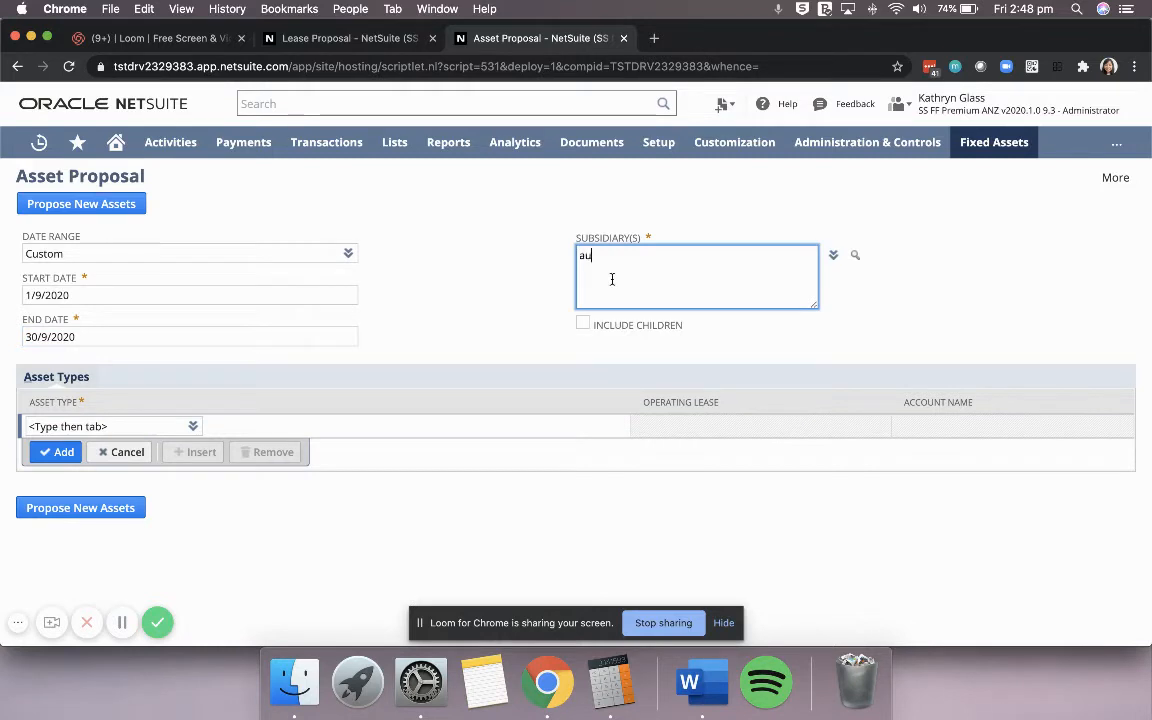
{"action": "type", "text": "stralia"}
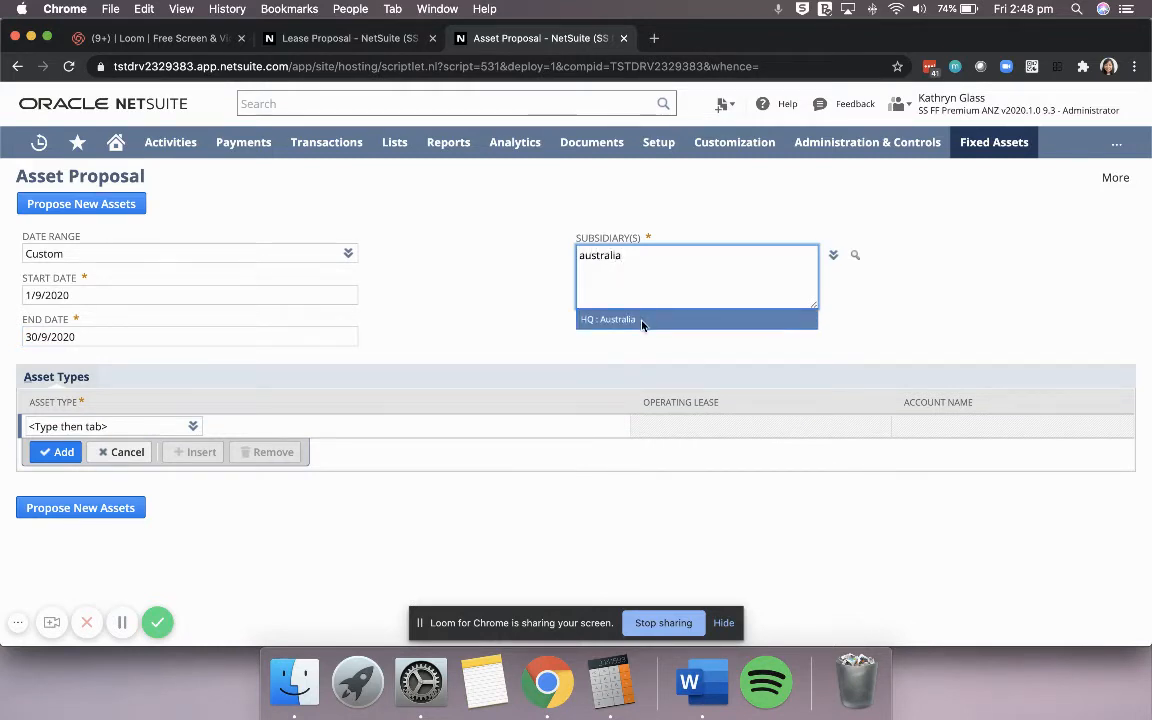
{"action": "left_click", "coordinate": [610, 318]}
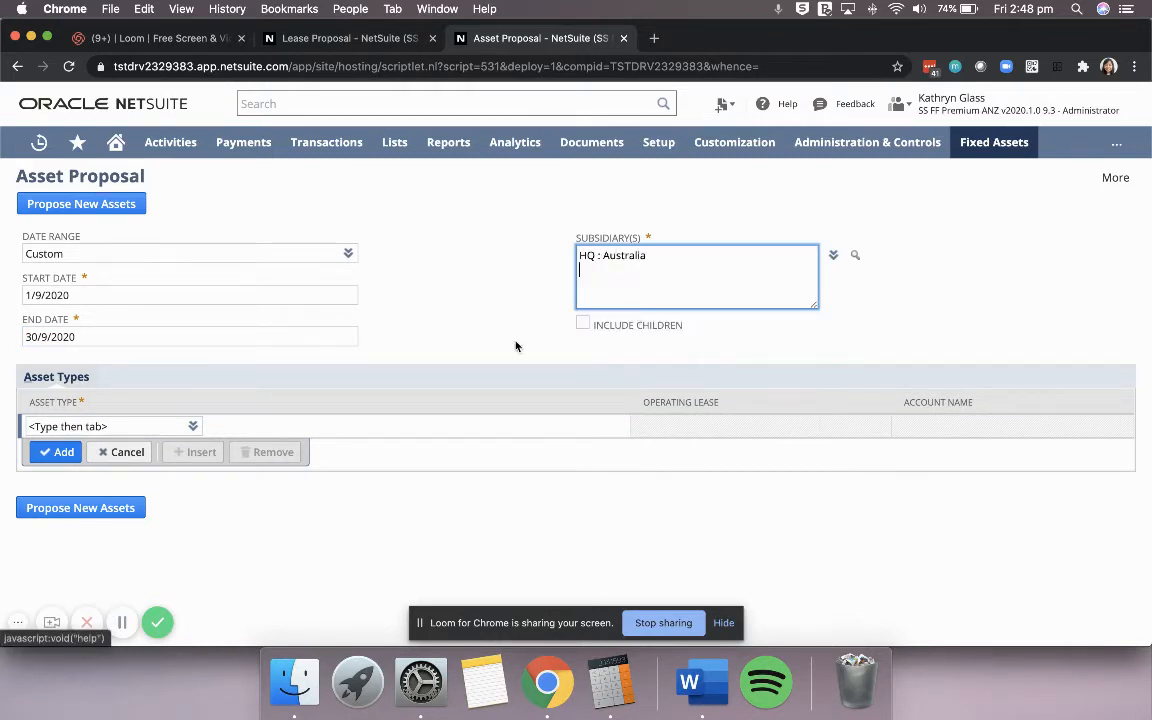
Add the Right of Use asset type to the proposal run and propose the new assets.
{"action": "left_click", "coordinate": [121, 427]}
{"action": "left_click", "coordinate": [200, 430]}
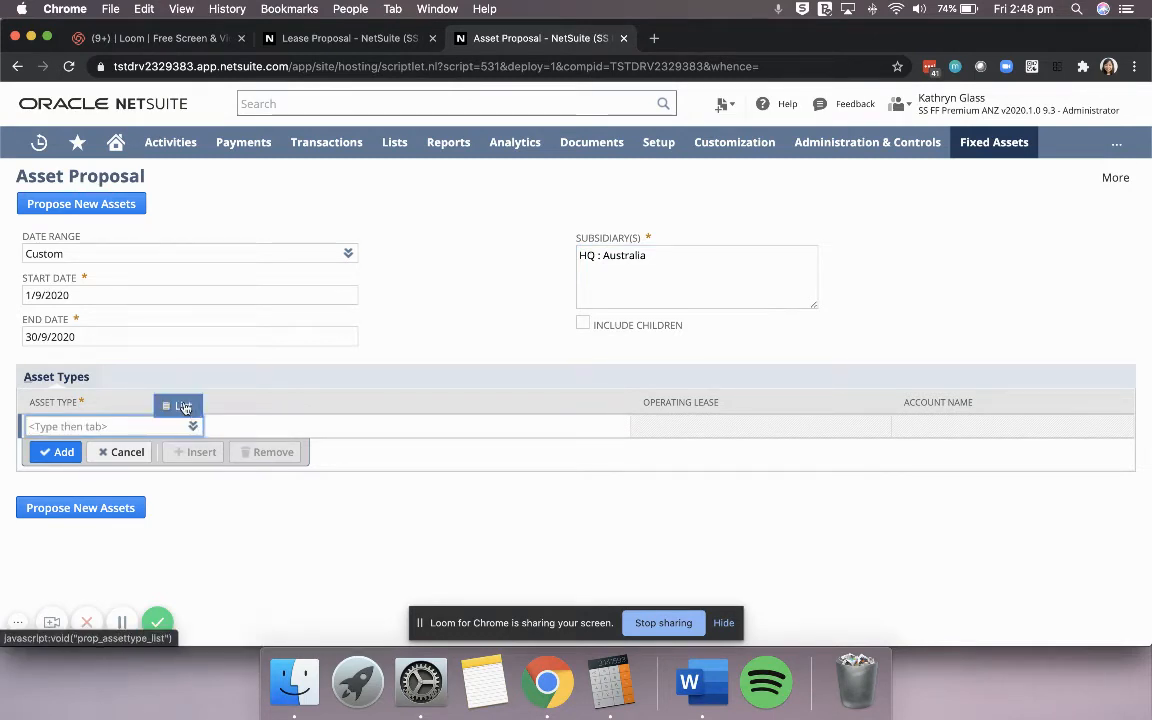
{"action": "left_click", "coordinate": [184, 405]}
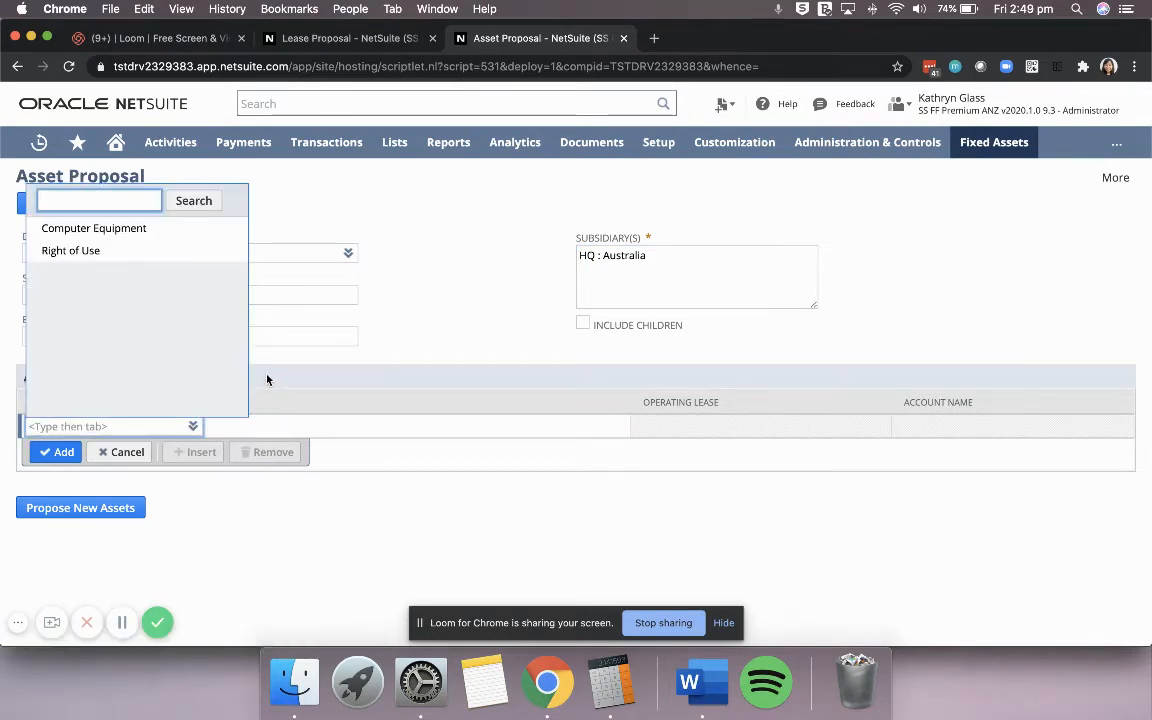
{"action": "left_click", "coordinate": [66, 251]}
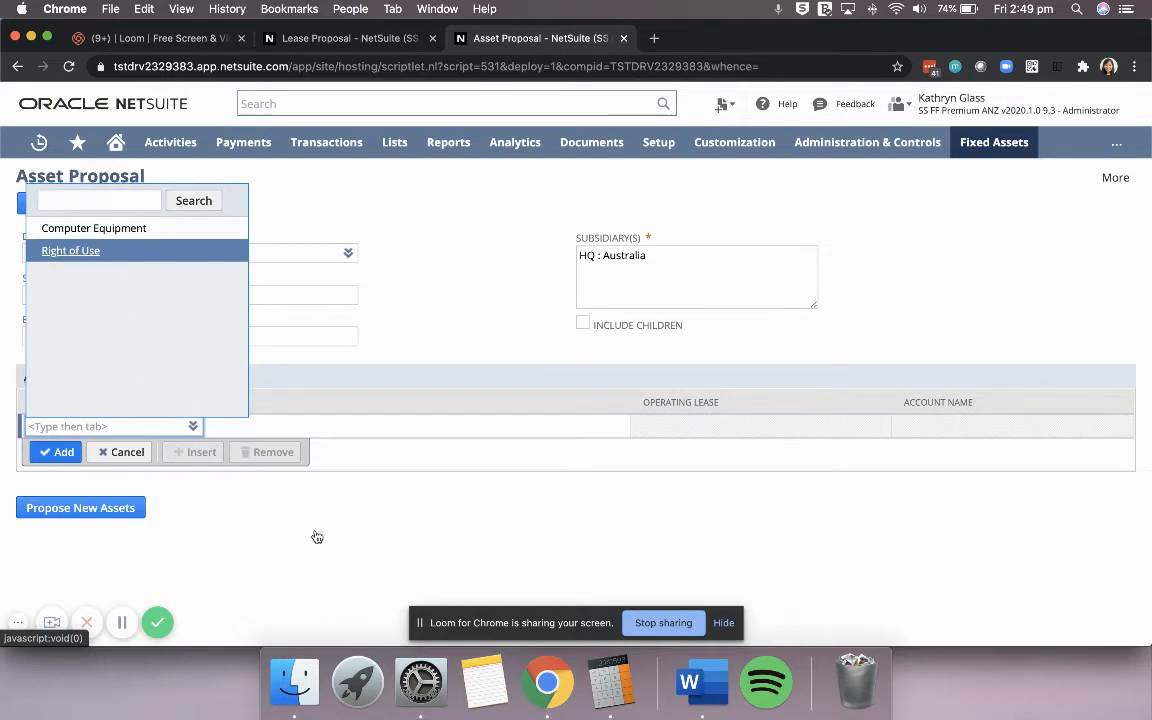
{"action": "left_click", "coordinate": [61, 453]}
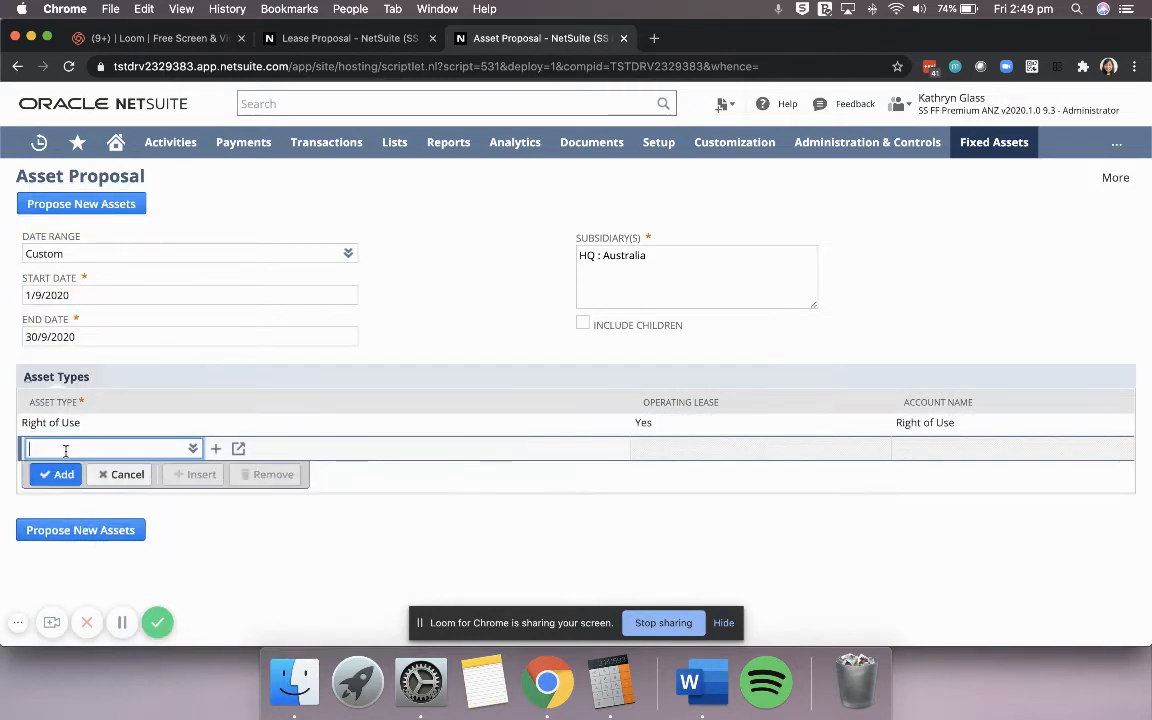
{"action": "left_click", "coordinate": [101, 207]}
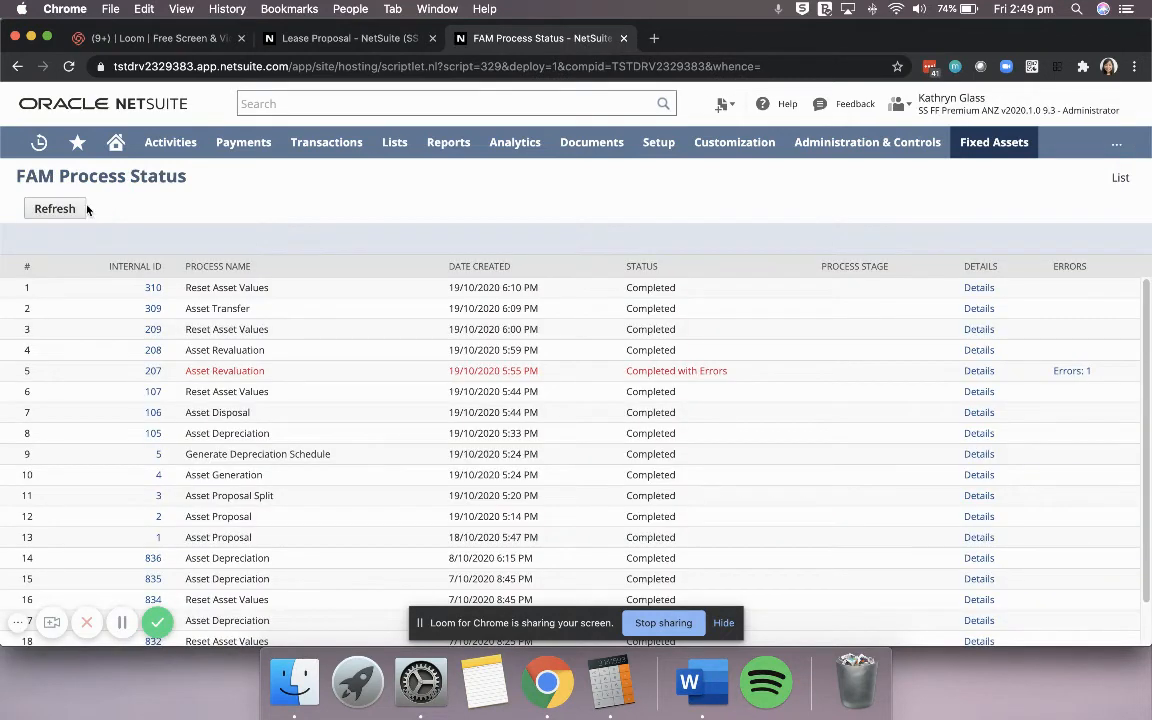
Refresh the FAM process status and reload the Miller St Office lease proposal to check whether its asset has been proposed.
{"action": "left_click", "coordinate": [72, 212]}
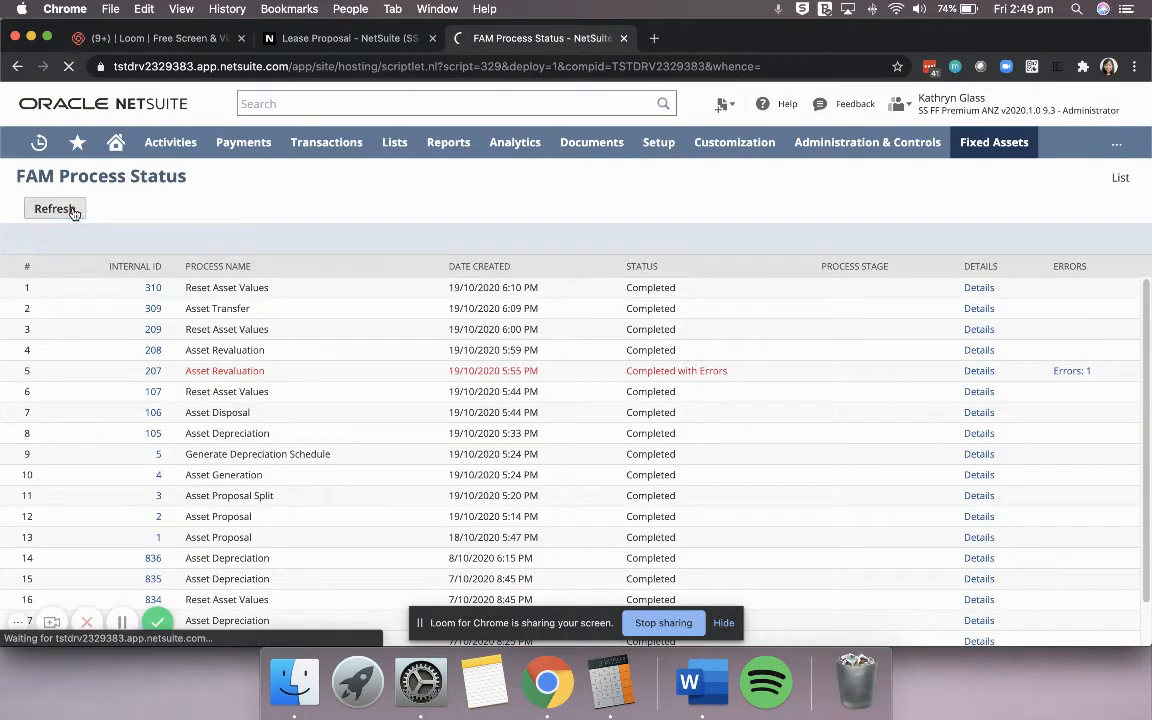
{"action": "left_click", "coordinate": [350, 39]}
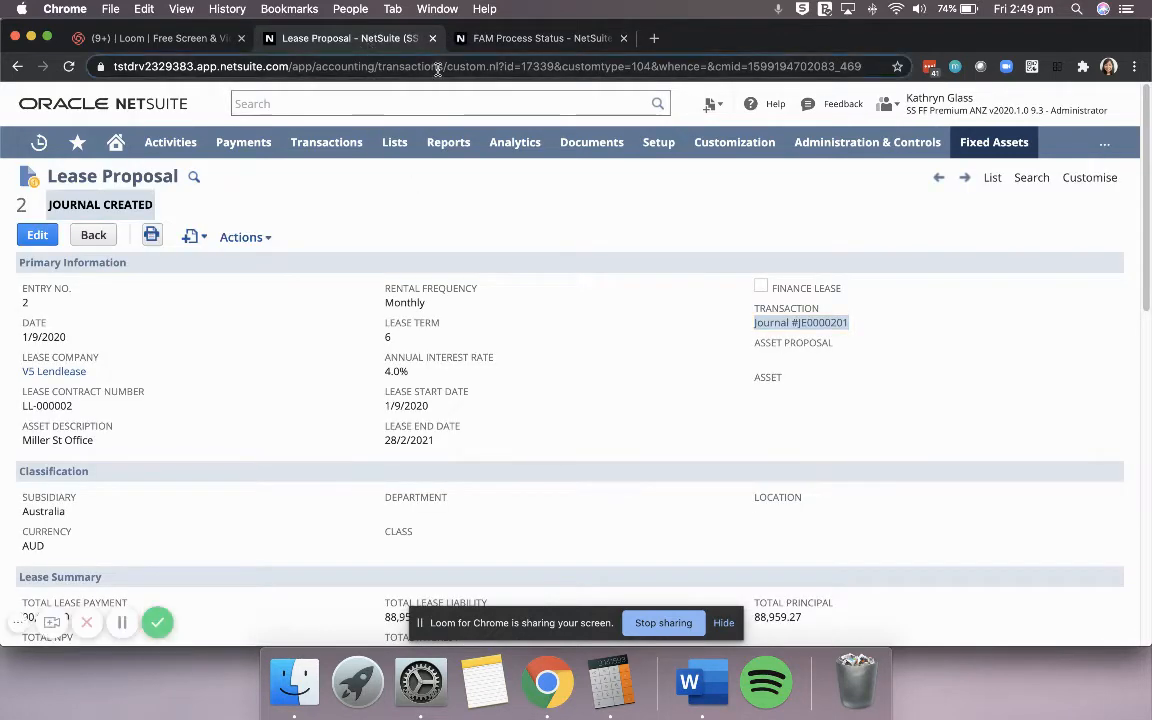
{"action": "left_click", "coordinate": [437, 70]}
{"action": "key", "text": "Return"}
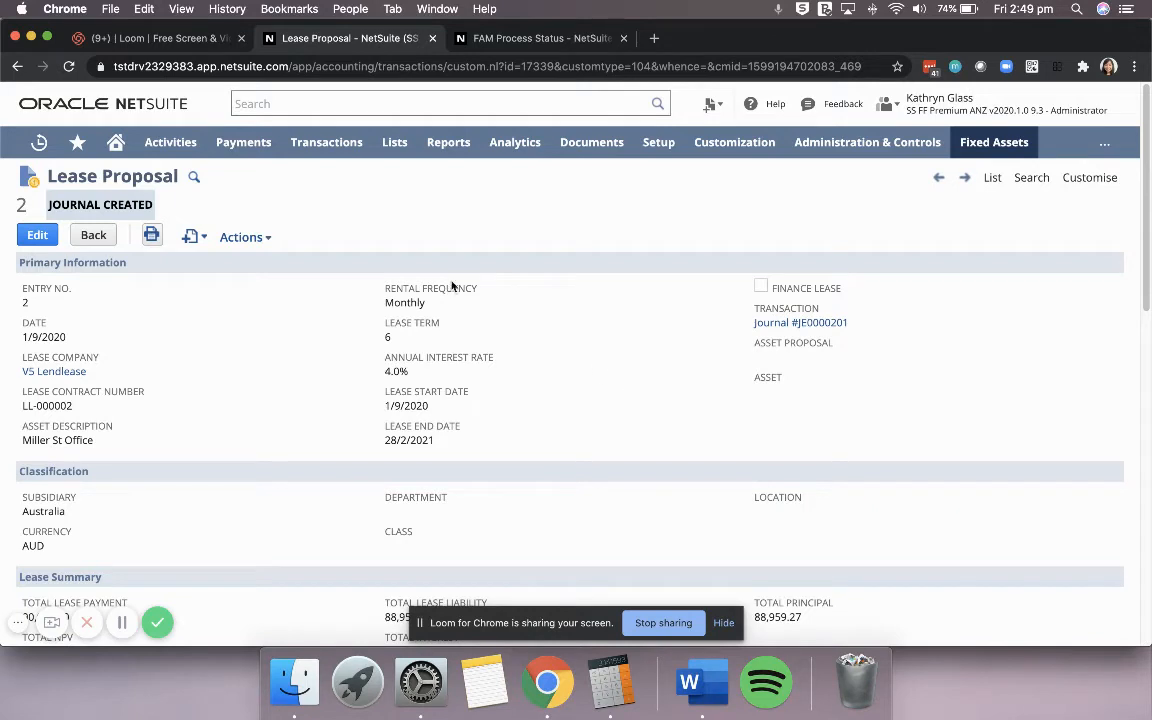
{"action": "left_click", "coordinate": [68, 66]}
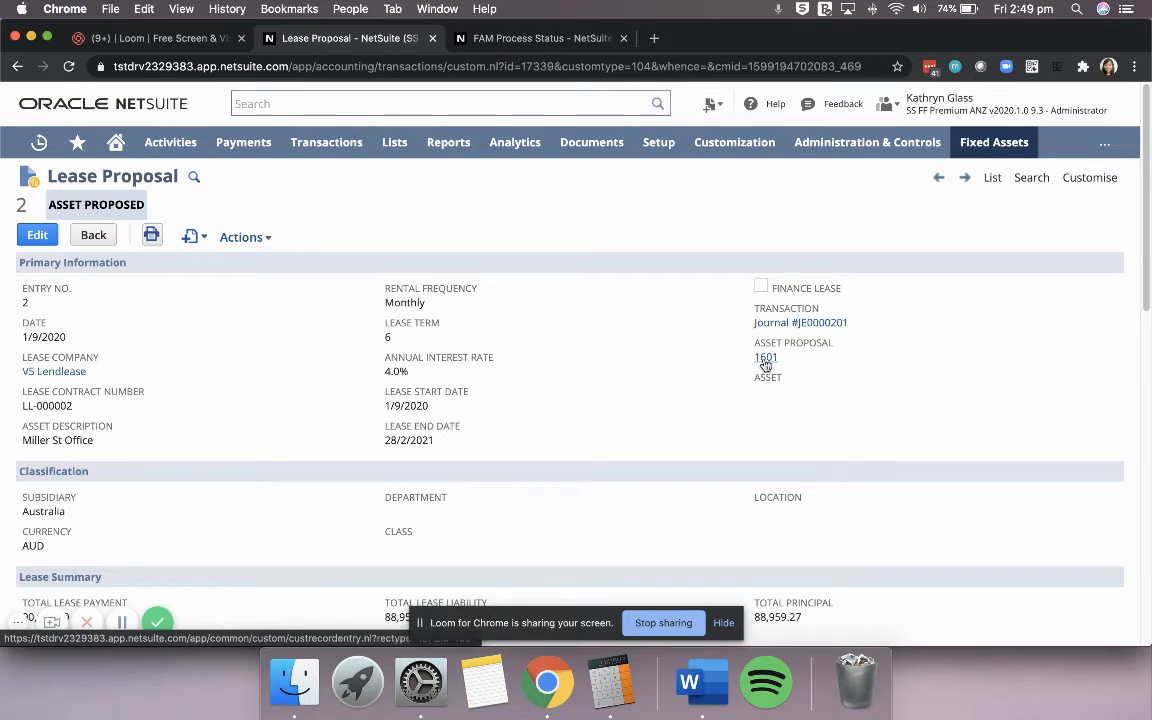
Open the asset proposal linked to the lease proposal separately, and close the FAM process status page.
{"action": "right_click", "coordinate": [765, 362]}
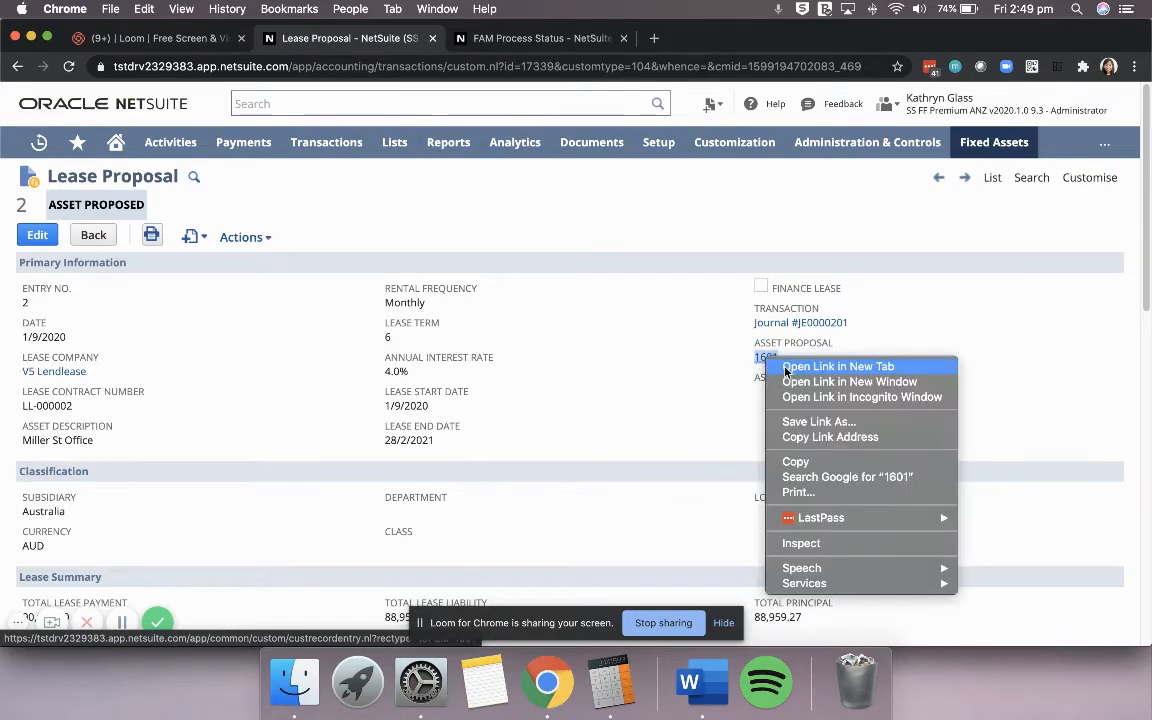
{"action": "left_click", "coordinate": [830, 367]}
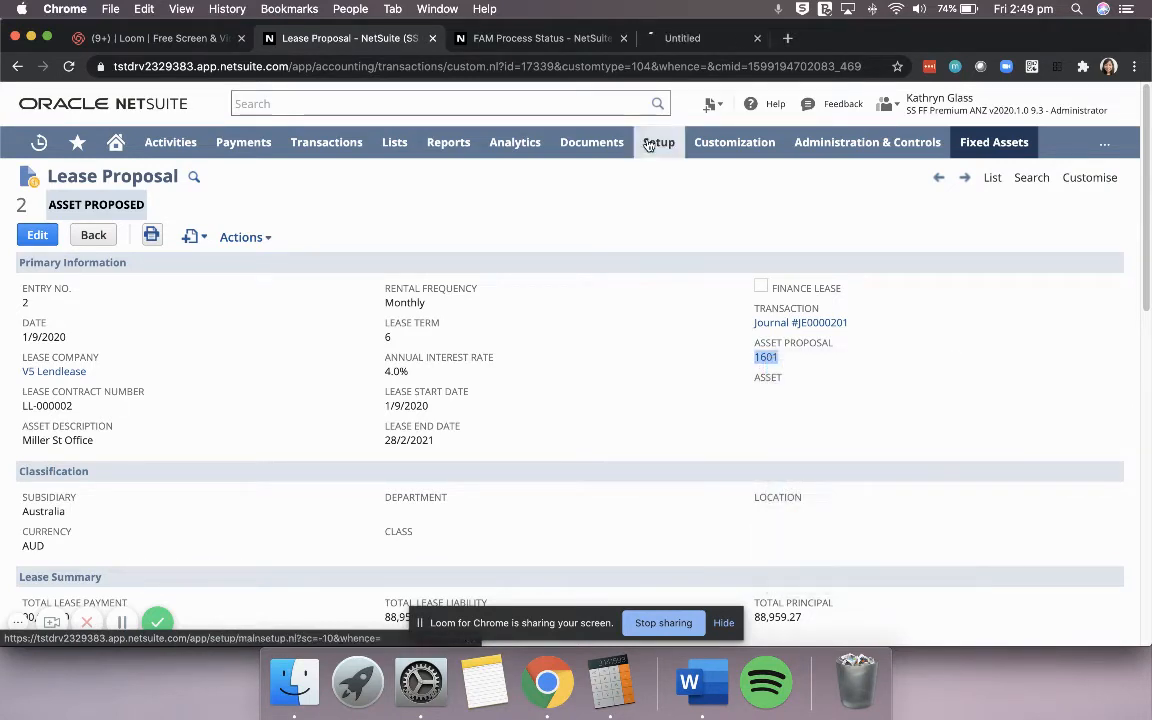
{"action": "left_click", "coordinate": [582, 41]}
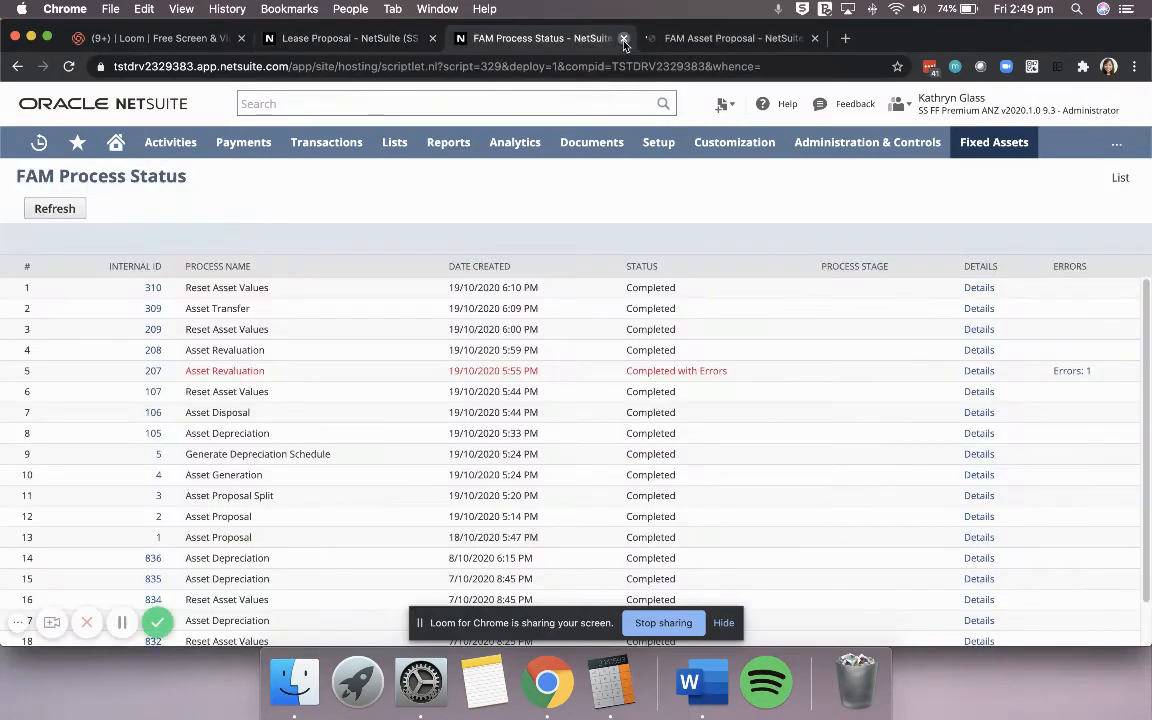
{"action": "left_click", "coordinate": [623, 38]}
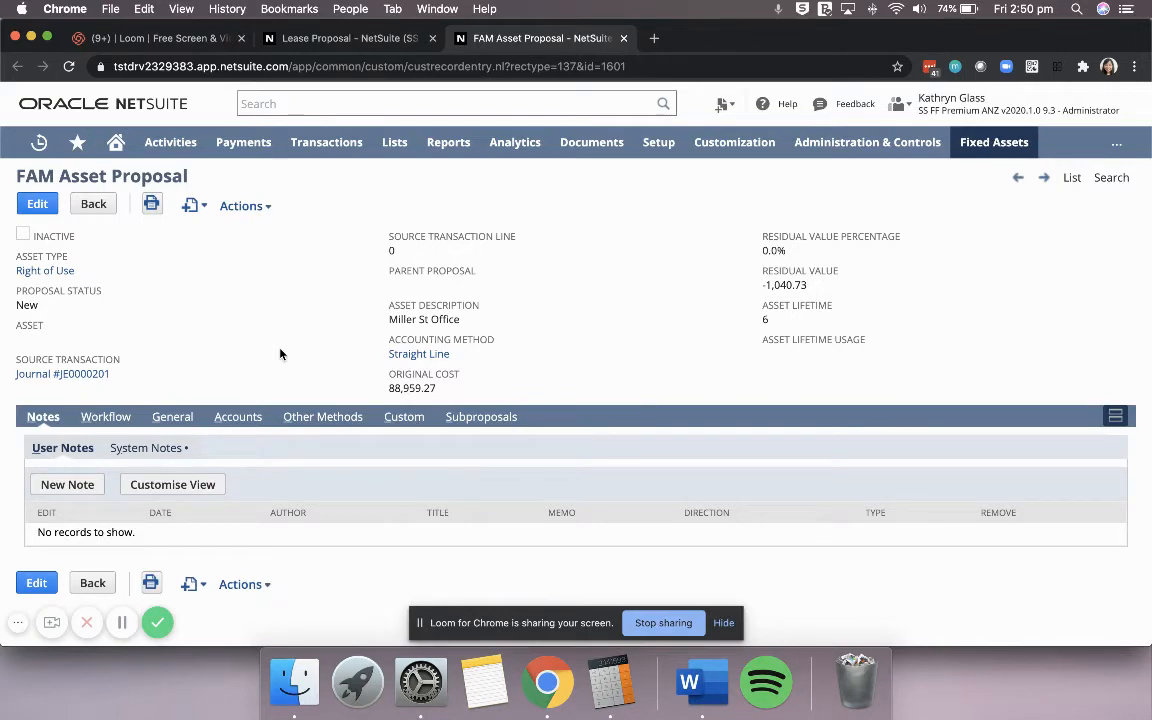
Compare the Miller St Office lease proposal with its linked FAM asset proposal.
{"action": "left_click", "coordinate": [353, 41]}
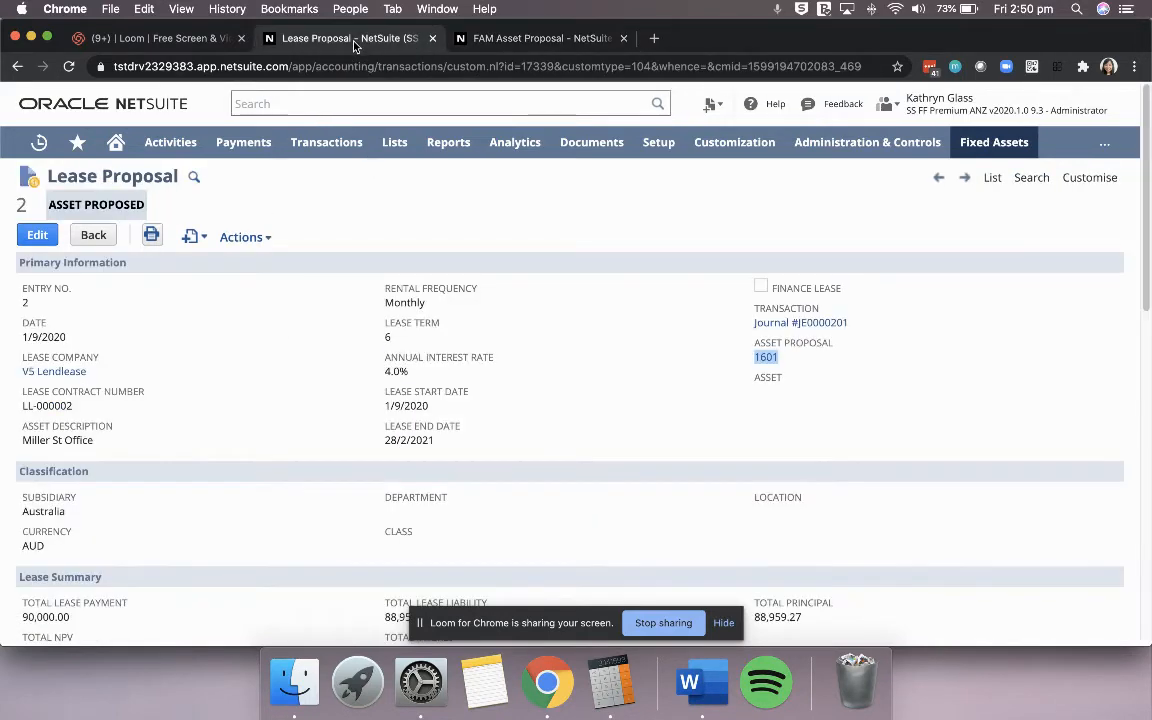
{"action": "left_click", "coordinate": [227, 422]}
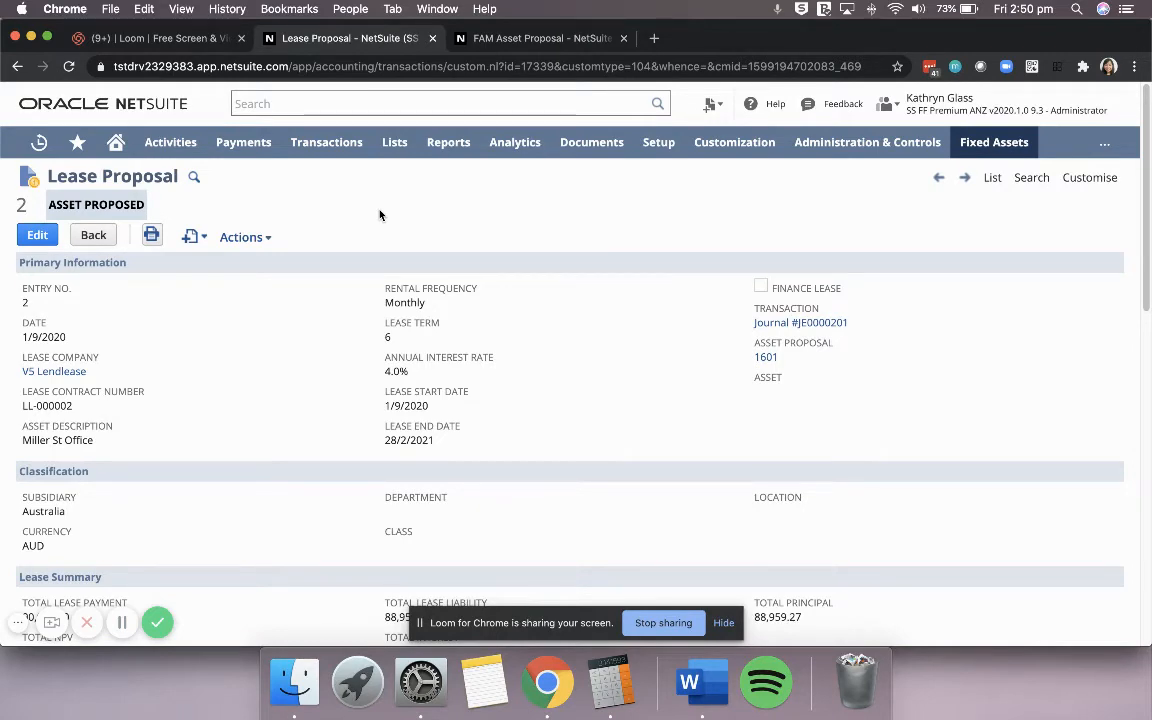
{"action": "left_click", "coordinate": [500, 38]}
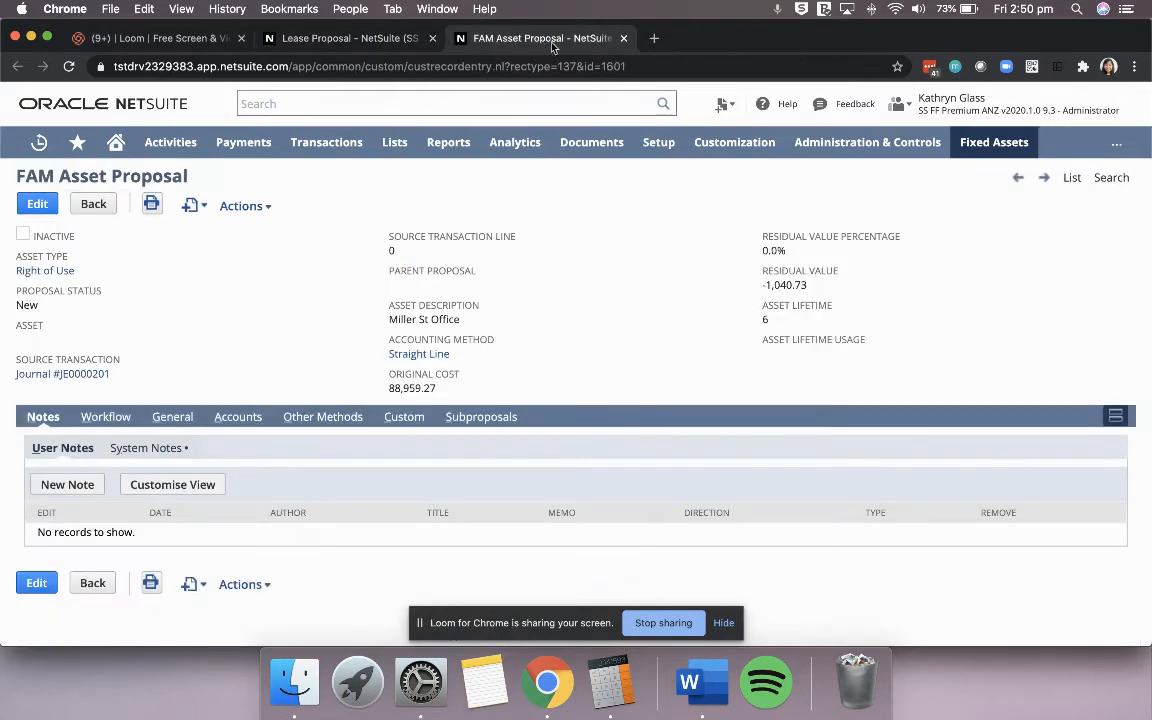
Open the list for managing asset proposals in Fixed Assets.
{"action": "mouse_move", "coordinate": [975, 146]}
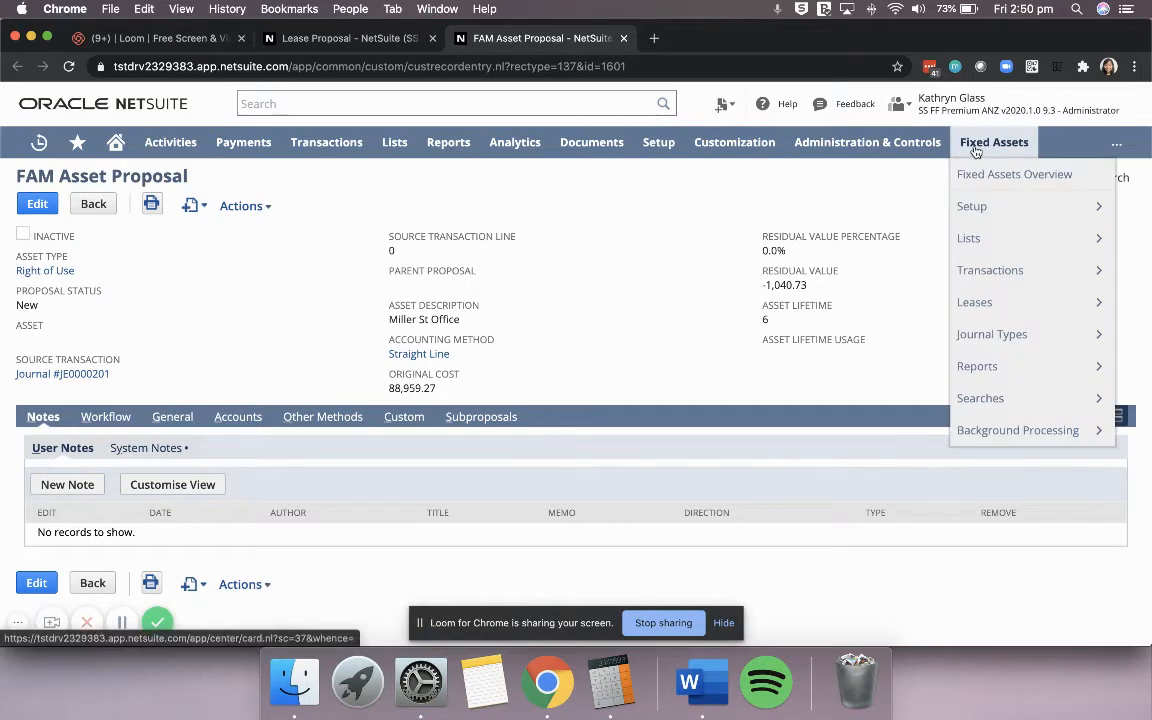
{"action": "mouse_move", "coordinate": [978, 268]}
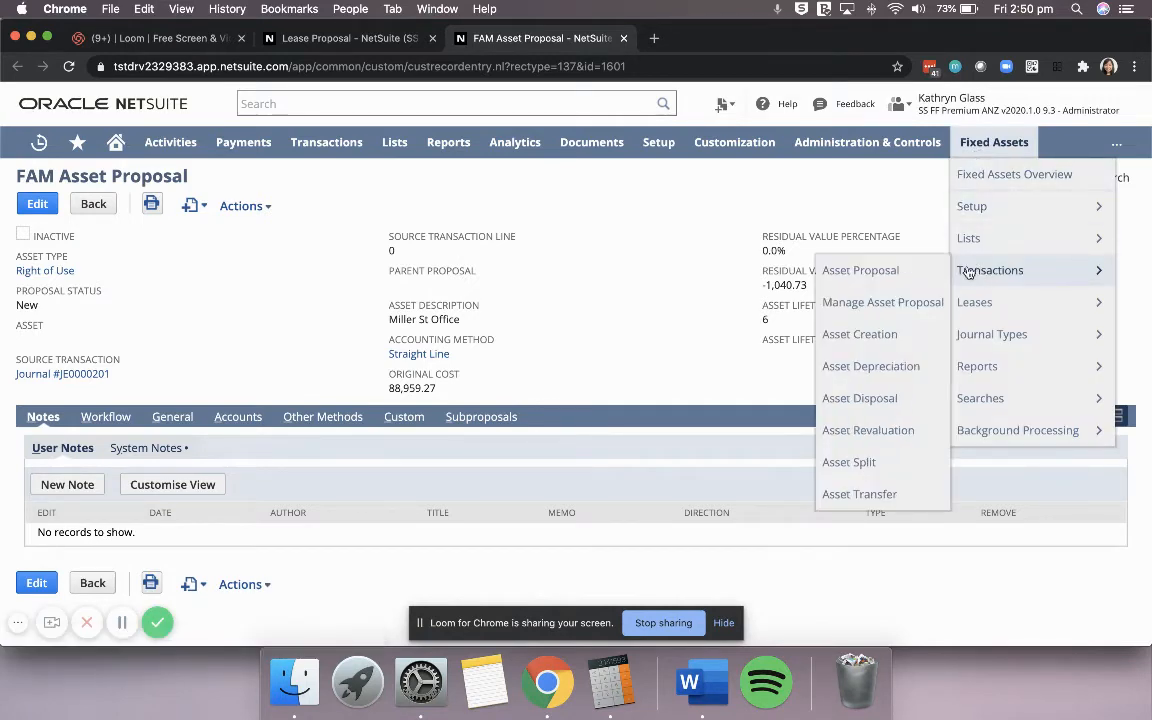
{"action": "left_click", "coordinate": [893, 306]}
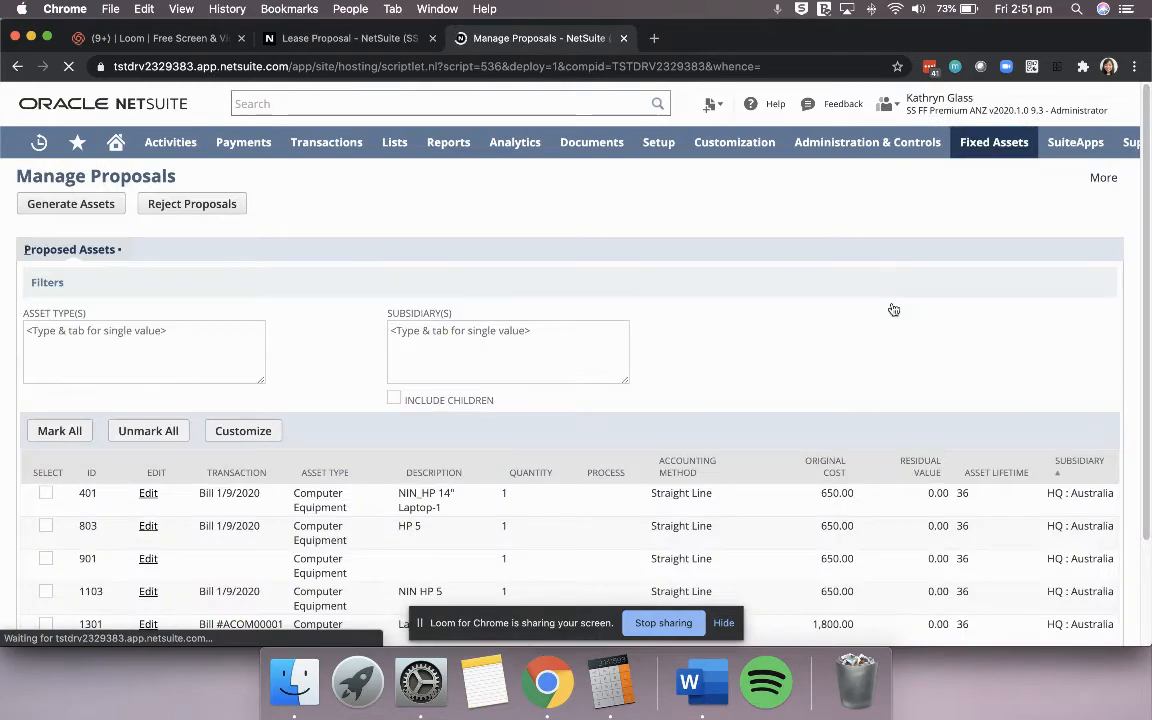
Select only the Miller St Office right-of-use proposal and generate its asset, accepting the confirmation.
{"action": "left_click_drag", "start_coordinate": [1148, 175], "coordinate": [1143, 288]}
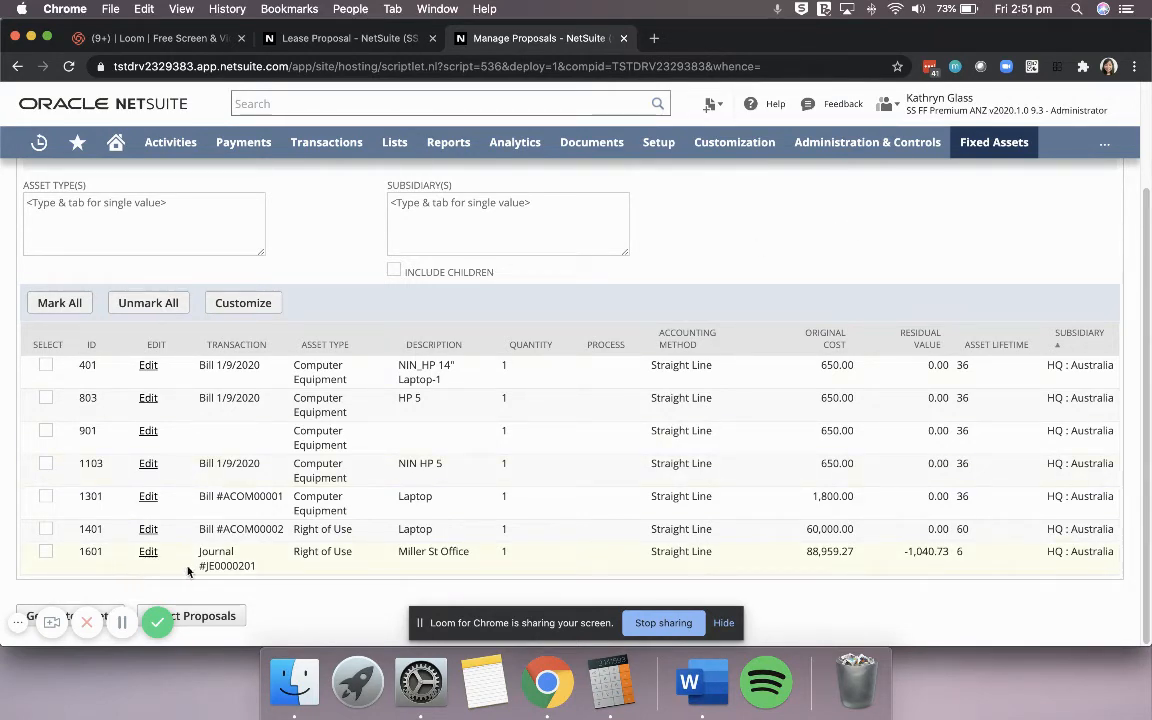
{"action": "left_click_drag", "start_coordinate": [257, 568], "coordinate": [199, 554]}
{"action": "left_click", "coordinate": [294, 600]}
{"action": "left_click", "coordinate": [46, 556]}
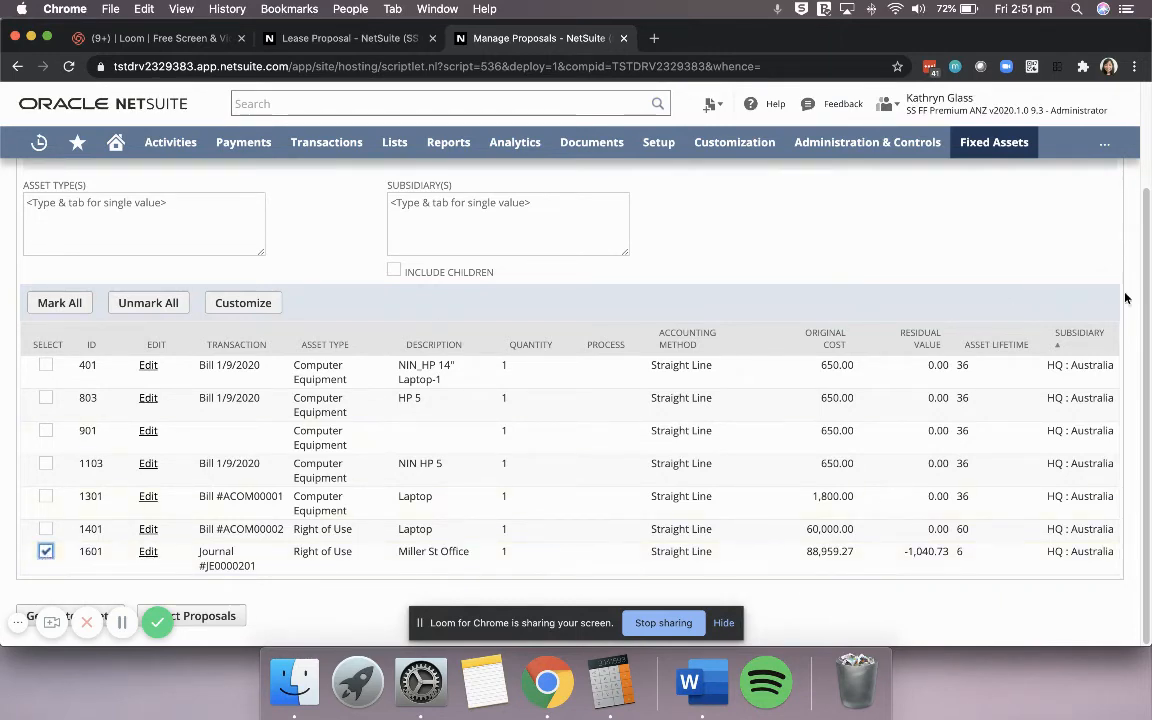
{"action": "scroll", "coordinate": [1135, 241], "scroll_direction": "up", "scroll_amount": 2}
{"action": "scroll", "coordinate": [1134, 241], "scroll_direction": "up", "scroll_amount": 2}
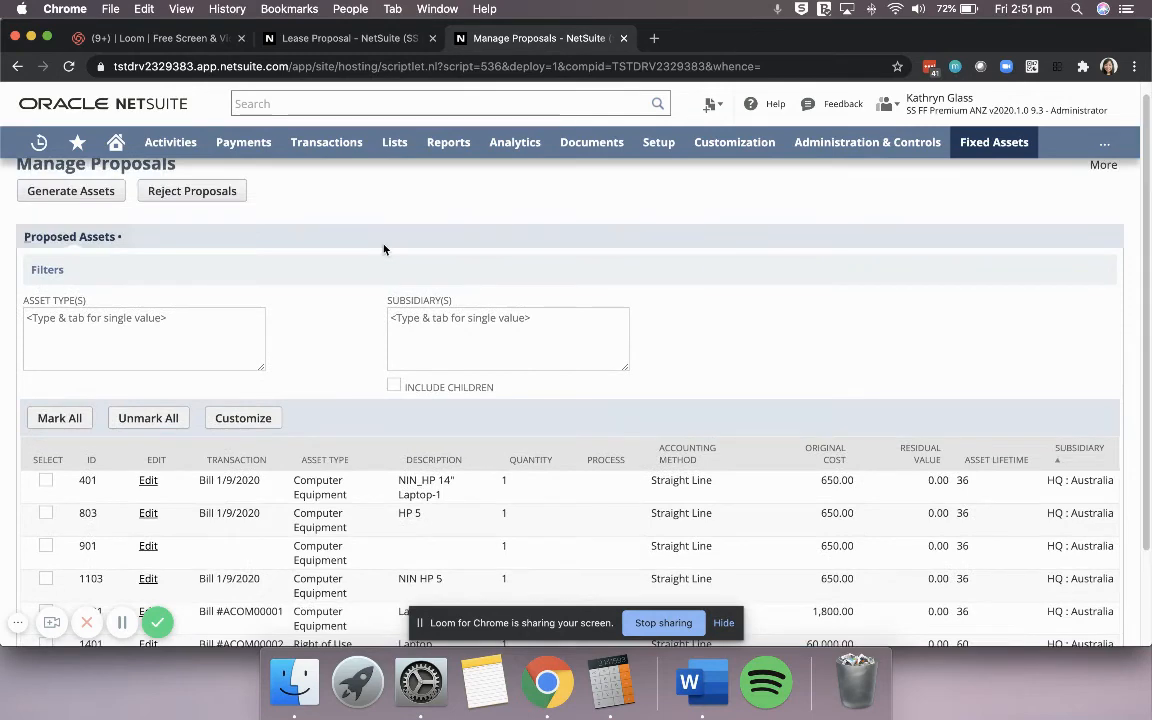
{"action": "left_click", "coordinate": [66, 198]}
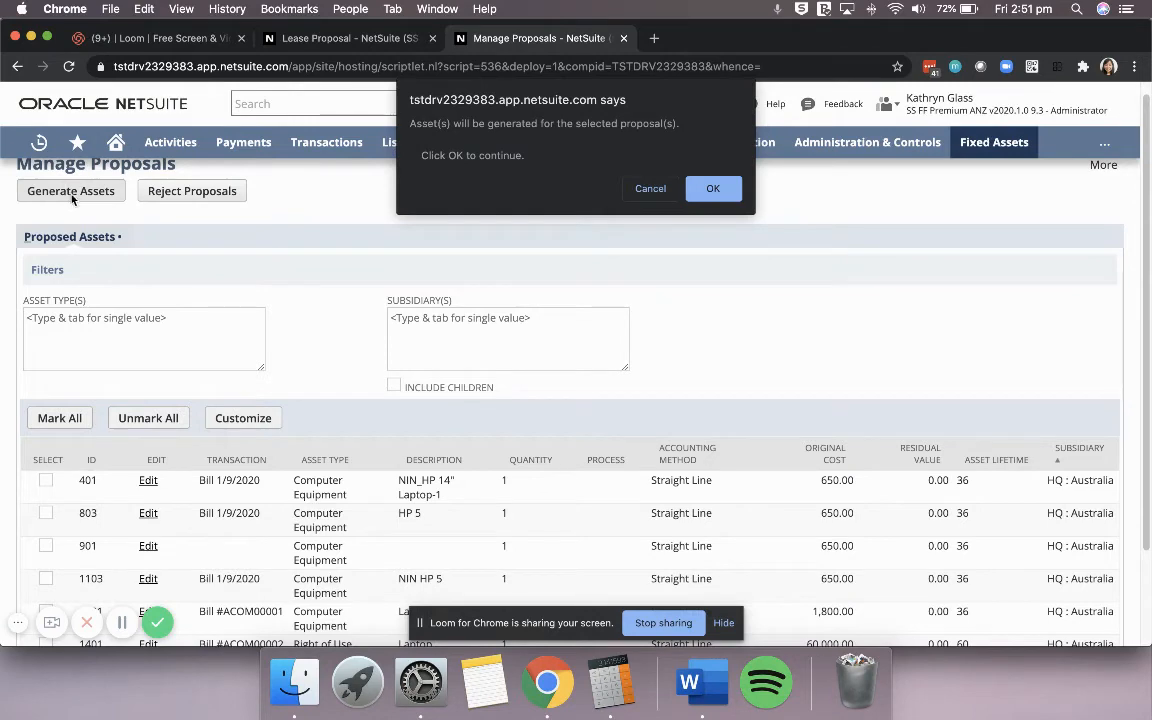
{"action": "left_click", "coordinate": [711, 190]}
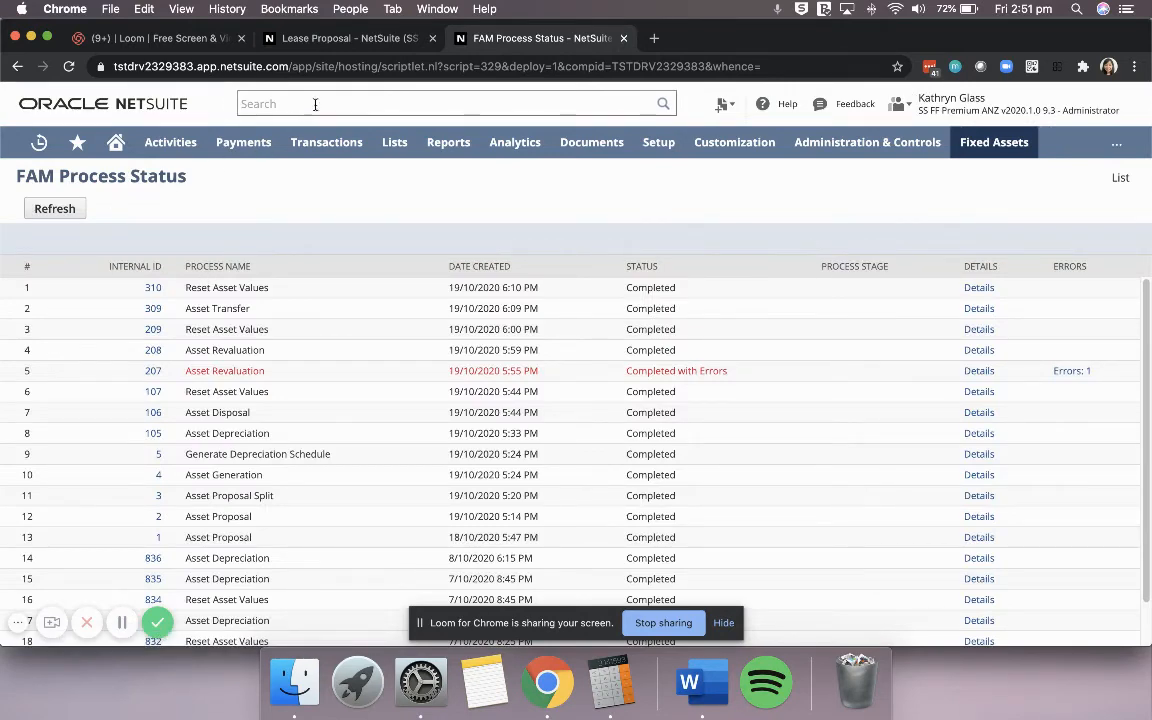
Return to the Miller St Office lease proposal and reload it repeatedly to check whether its asset has been created.
{"action": "left_click", "coordinate": [350, 40]}
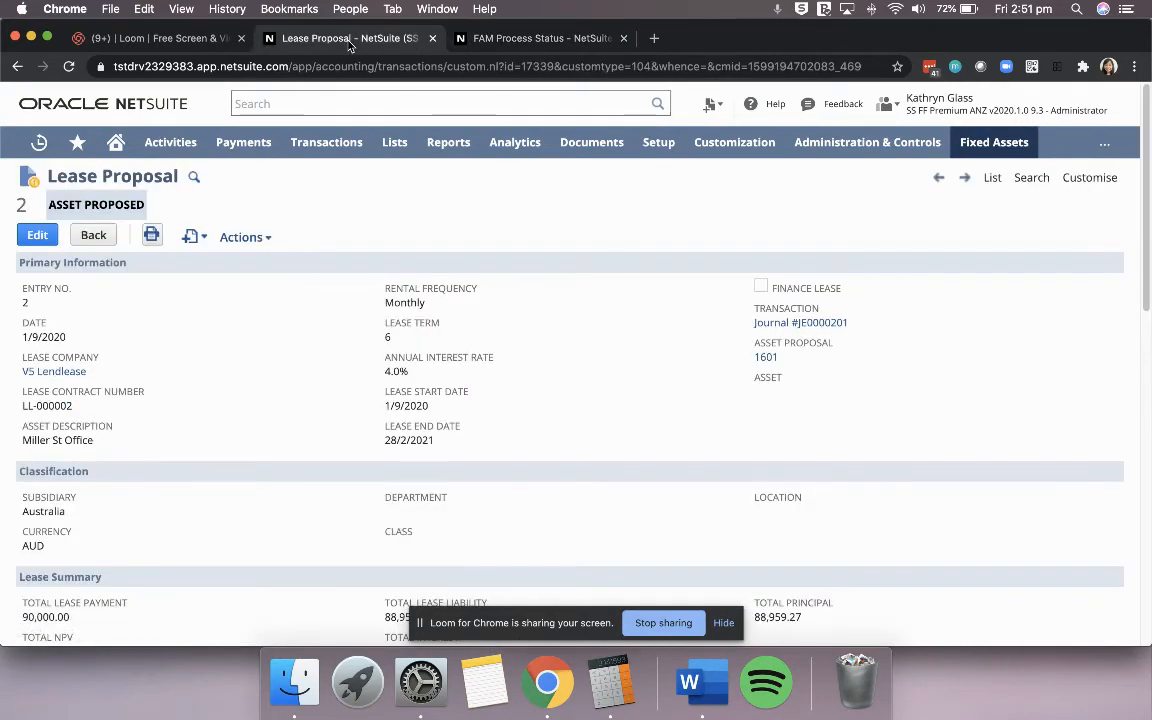
{"action": "left_click", "coordinate": [388, 67]}
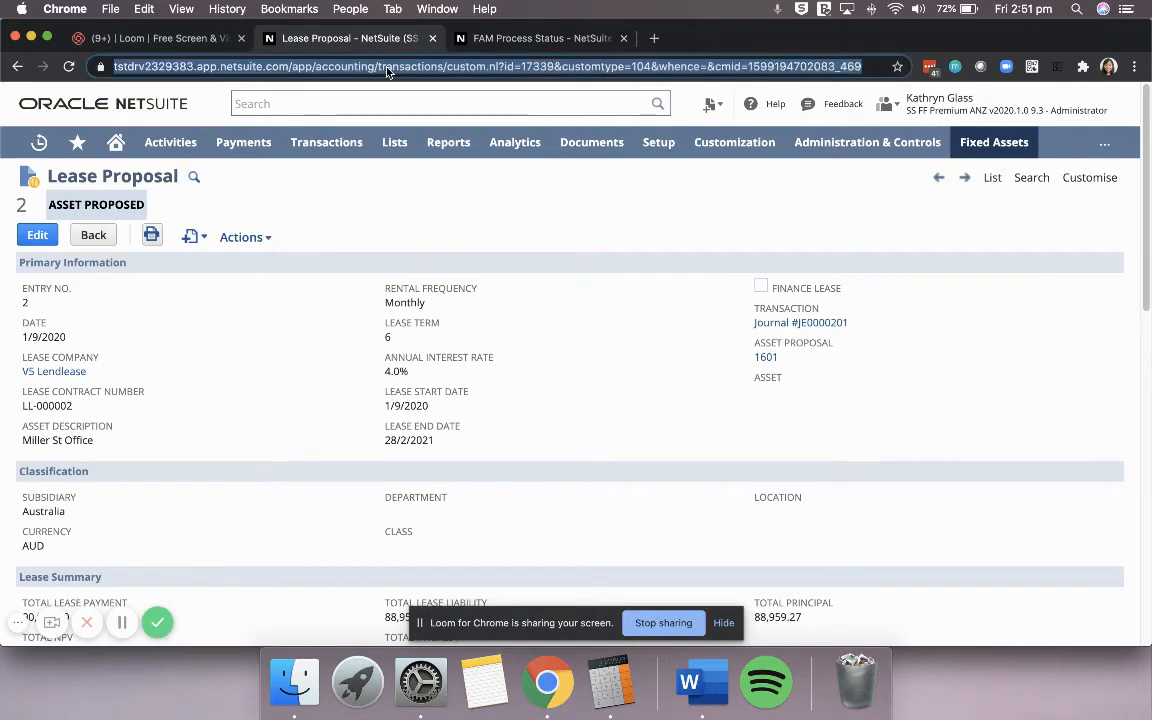
{"action": "key", "text": "Return"}
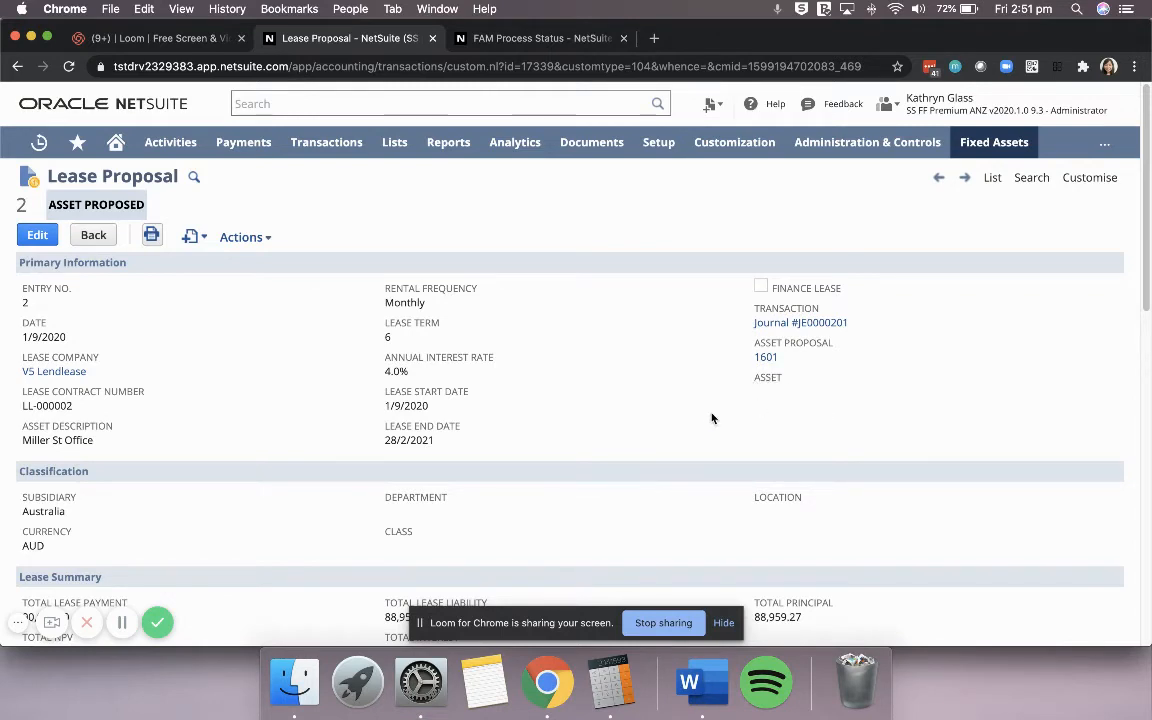
{"action": "left_click", "coordinate": [575, 68]}
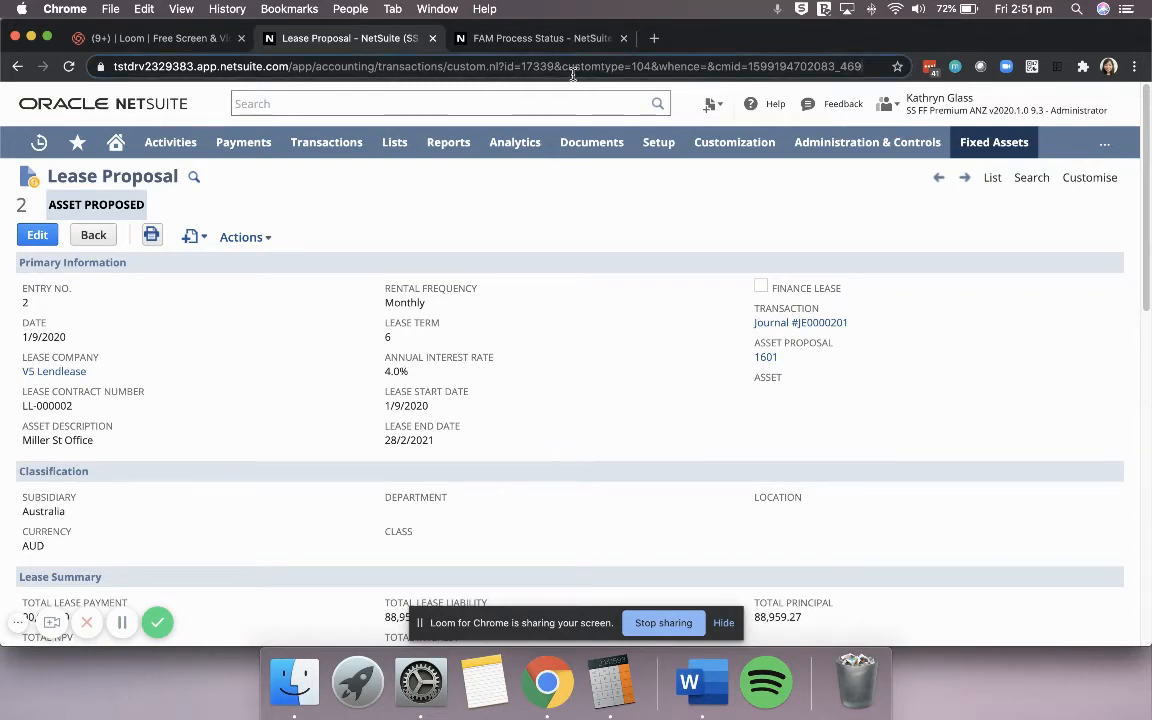
{"action": "key", "text": "Return"}
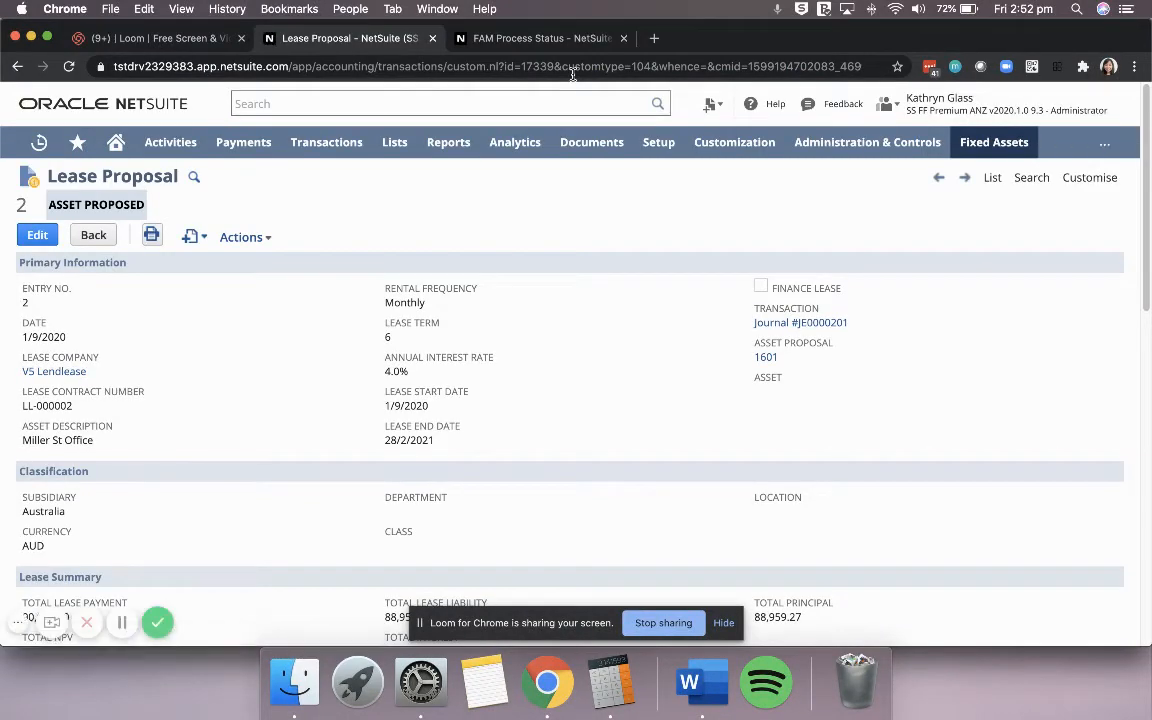
{"action": "left_click", "coordinate": [571, 67]}
{"action": "key", "text": "Return"}
{"action": "left_click", "coordinate": [571, 67]}
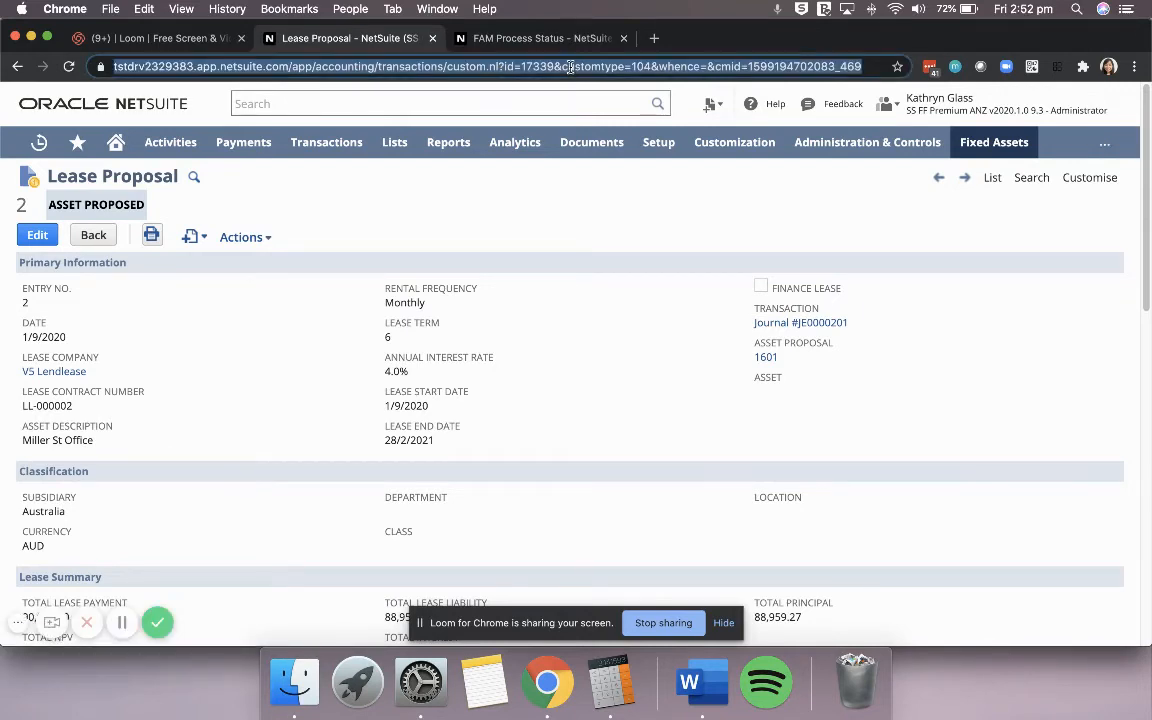
{"action": "key", "text": "Return"}
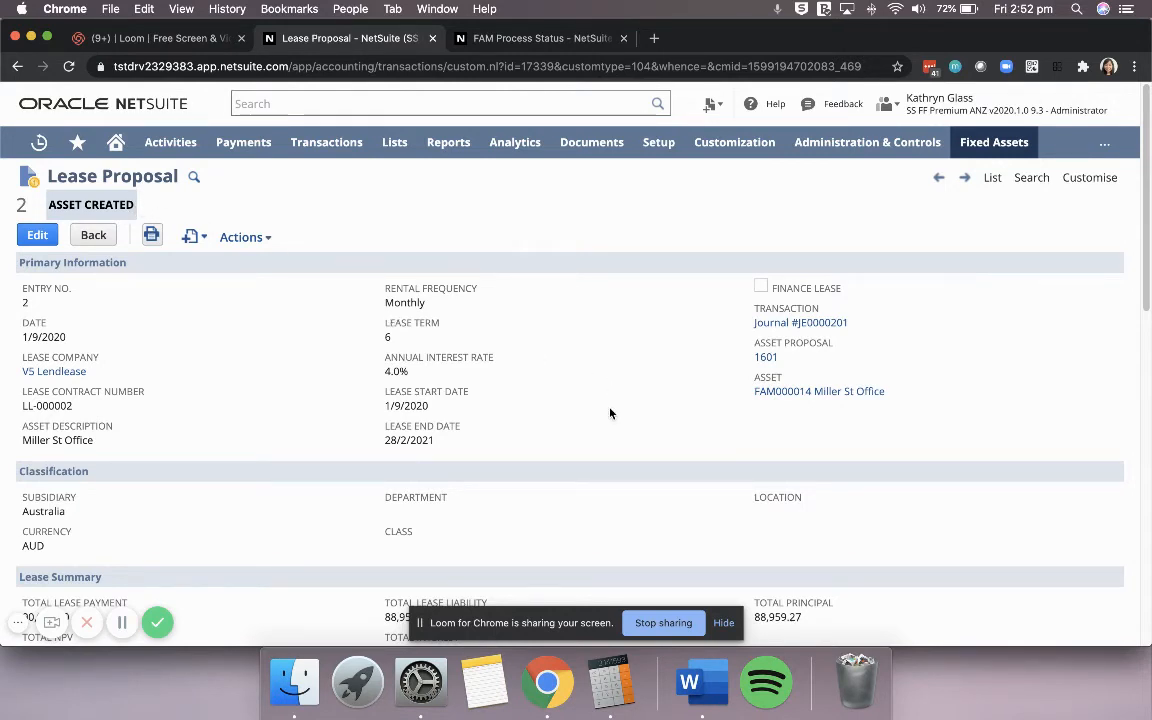
Open the asset linked to the lease proposal separately, and close the FAM process status page.
{"action": "right_click", "coordinate": [784, 392]}
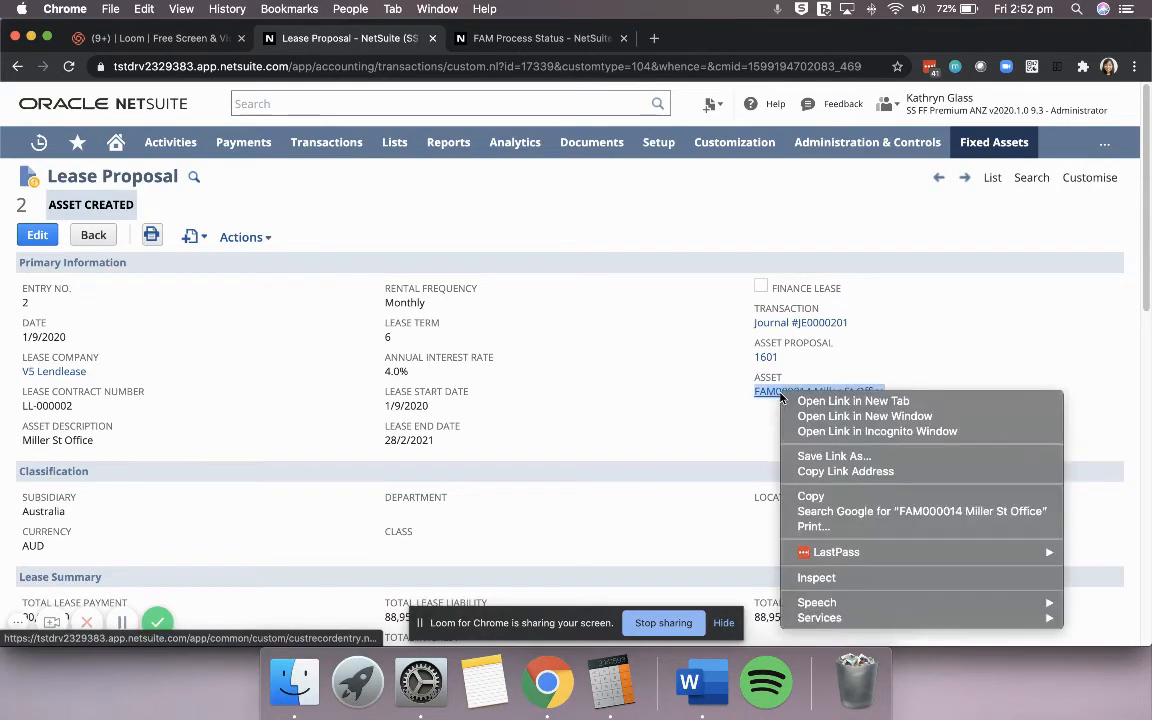
{"action": "left_click", "coordinate": [793, 401]}
{"action": "left_click", "coordinate": [610, 40]}
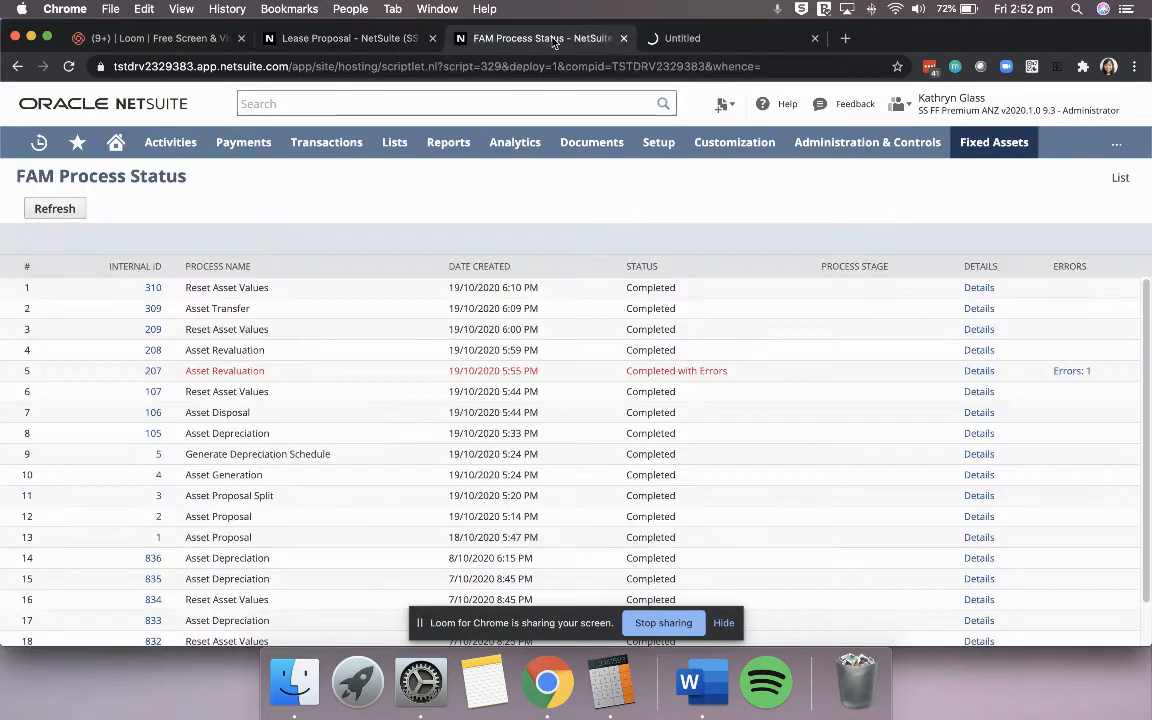
{"action": "left_click", "coordinate": [623, 39]}
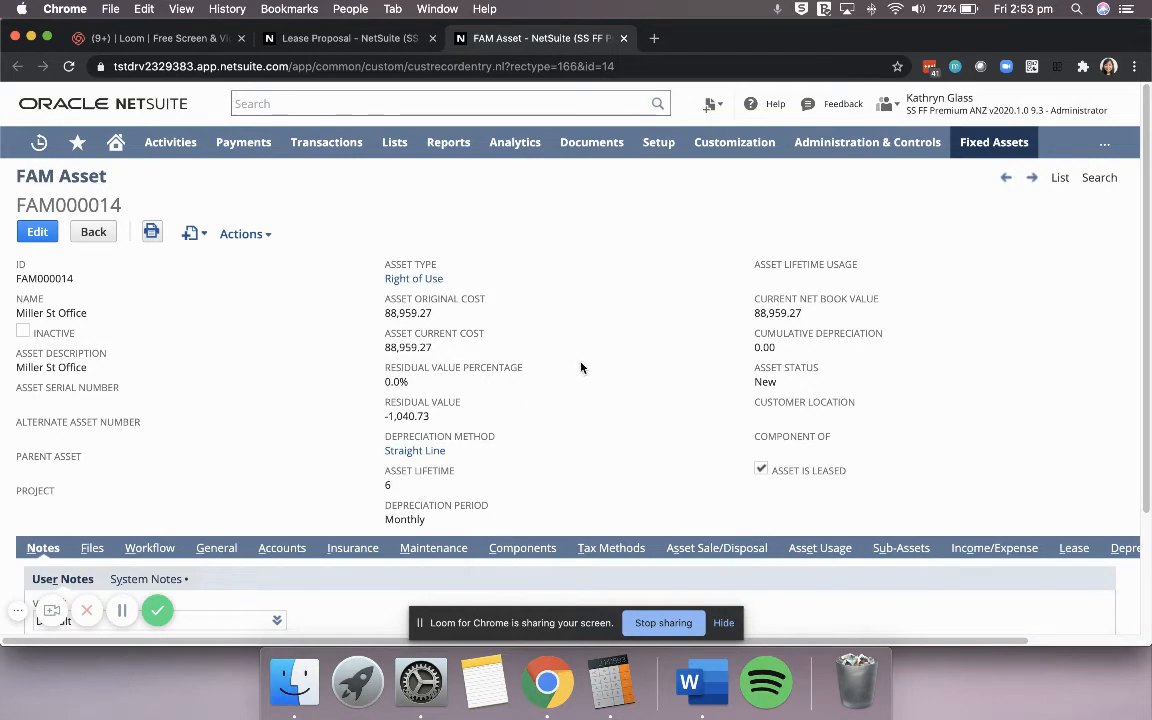
Open the Fixed Assets system setup separately and review the option that uses the lease term as asset life.
{"action": "mouse_move", "coordinate": [994, 142]}
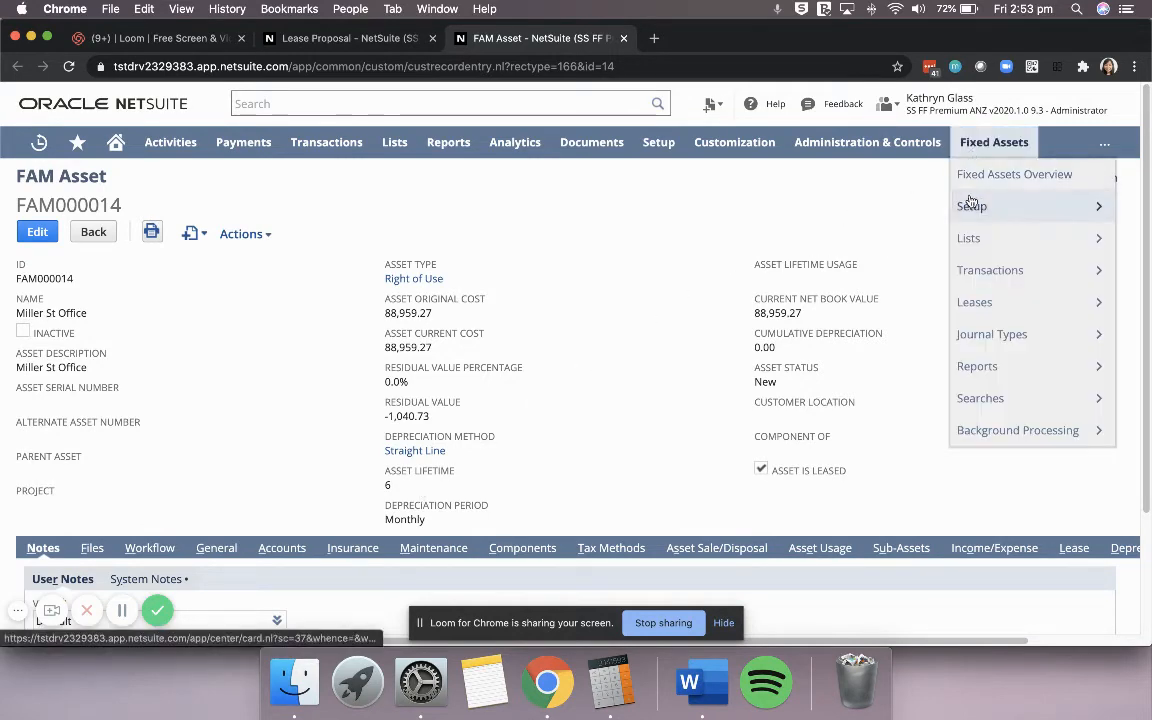
{"action": "mouse_move", "coordinate": [971, 208]}
{"action": "right_click", "coordinate": [869, 208]}
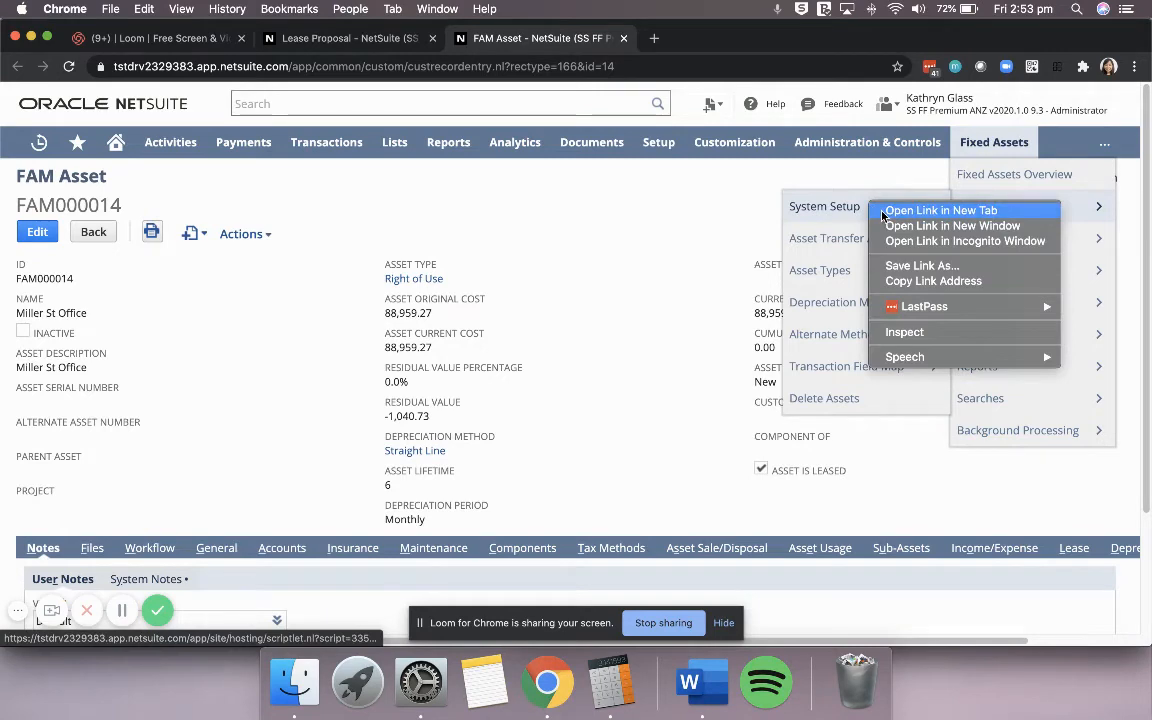
{"action": "left_click", "coordinate": [905, 213]}
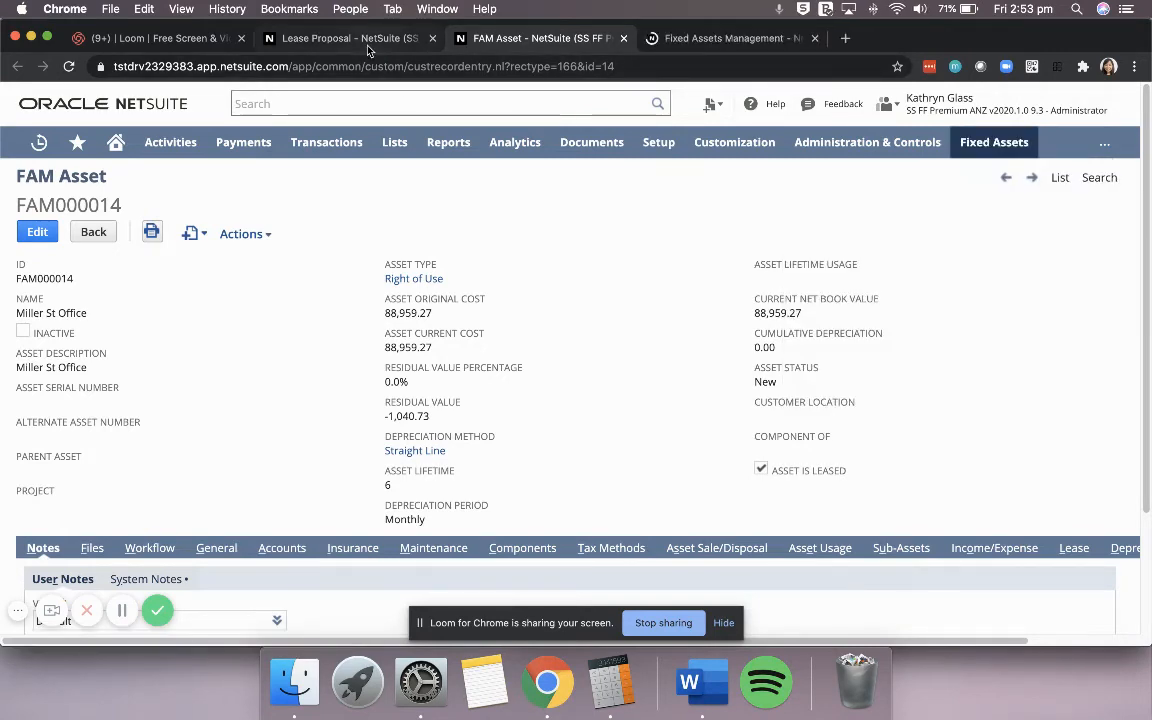
{"action": "left_click", "coordinate": [688, 40]}
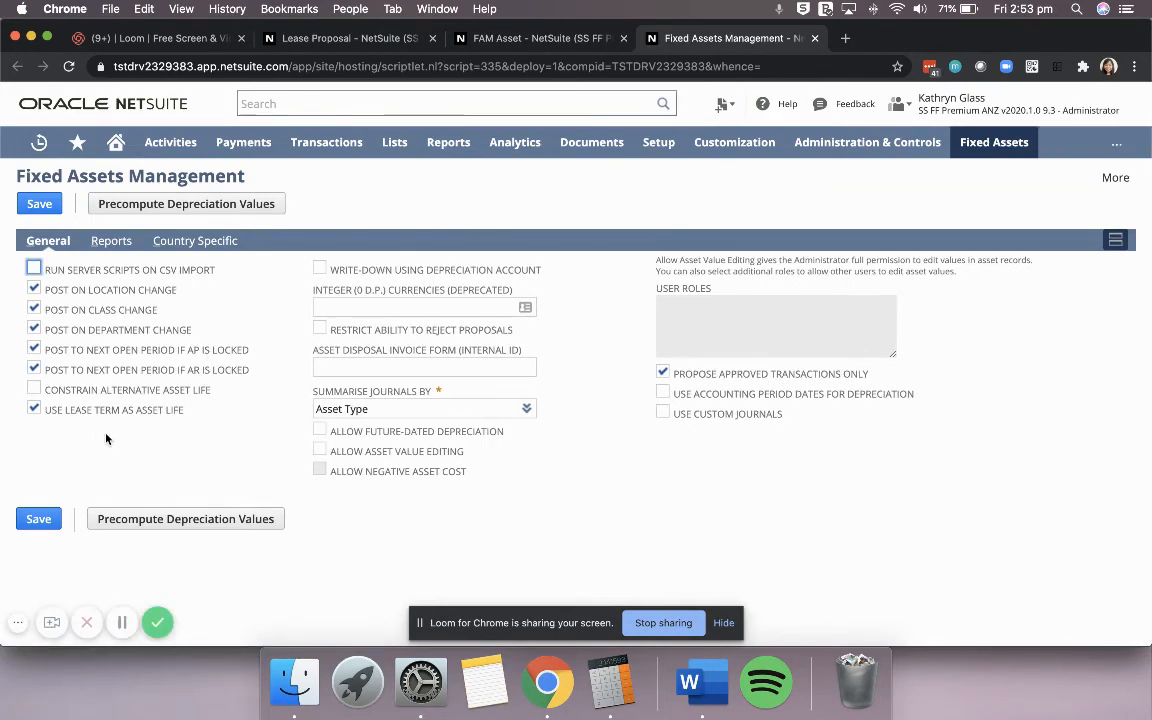
Review the lease summary on the lease proposal and the accounts assigned to the Miller St Office asset.
{"action": "left_click", "coordinate": [368, 46]}
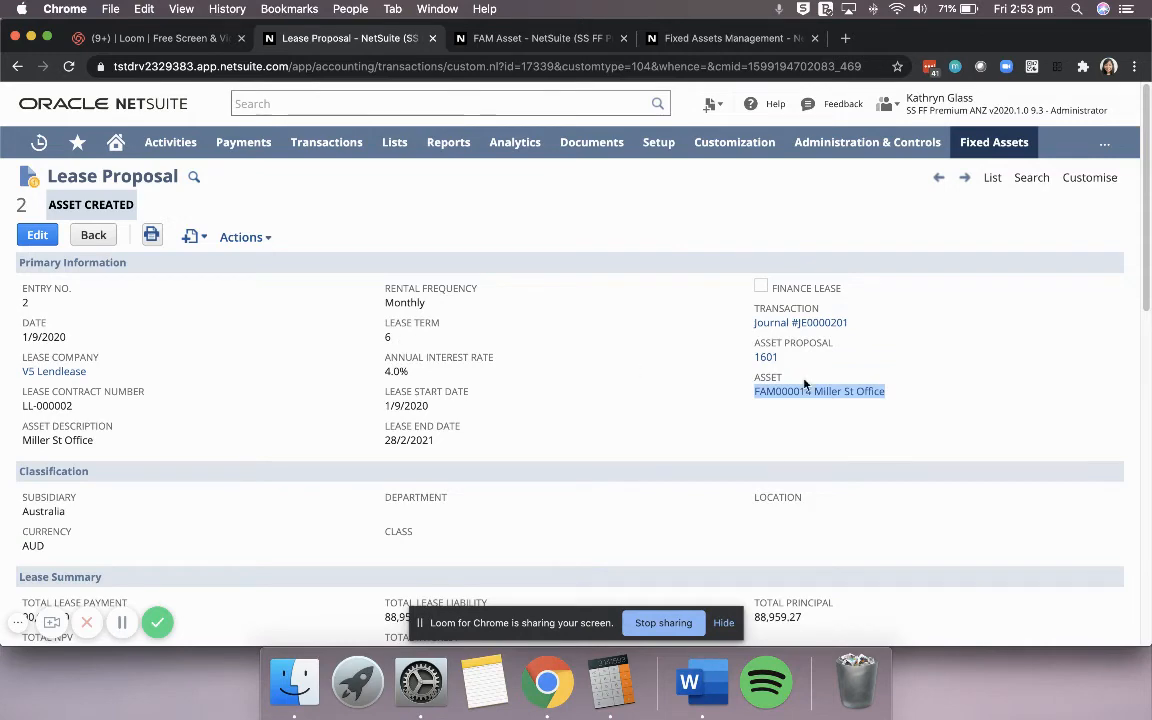
{"action": "scroll", "coordinate": [1147, 227], "scroll_direction": "down", "scroll_amount": 3}
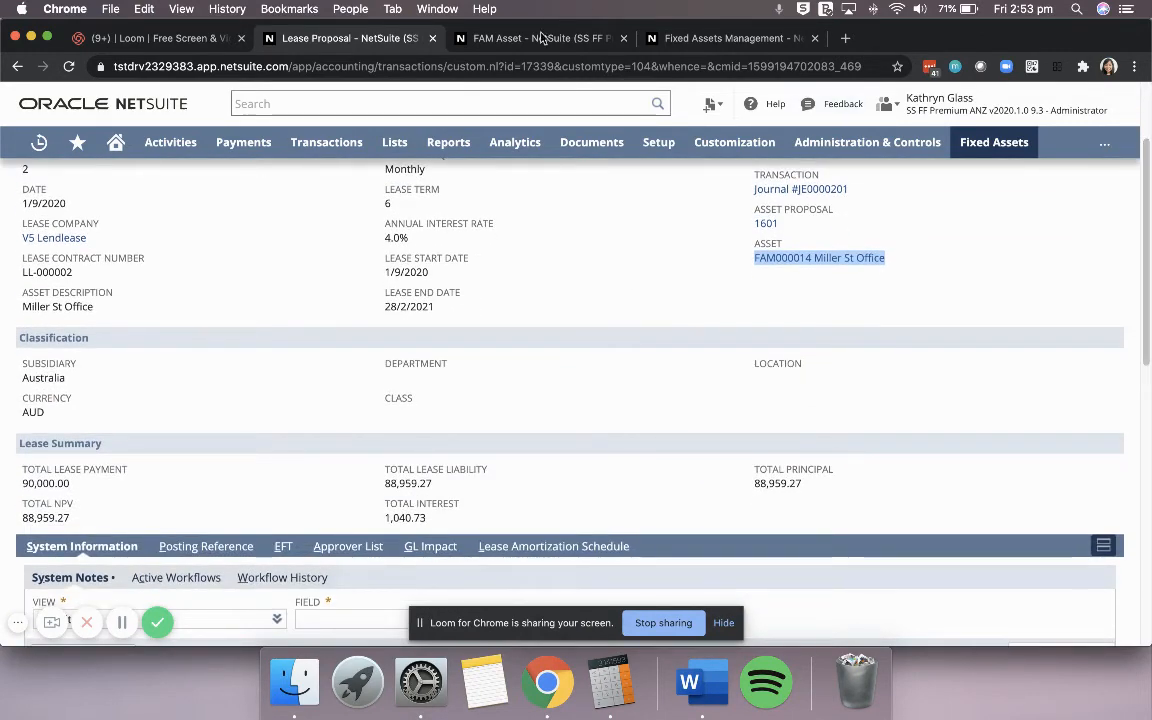
{"action": "left_click", "coordinate": [486, 36]}
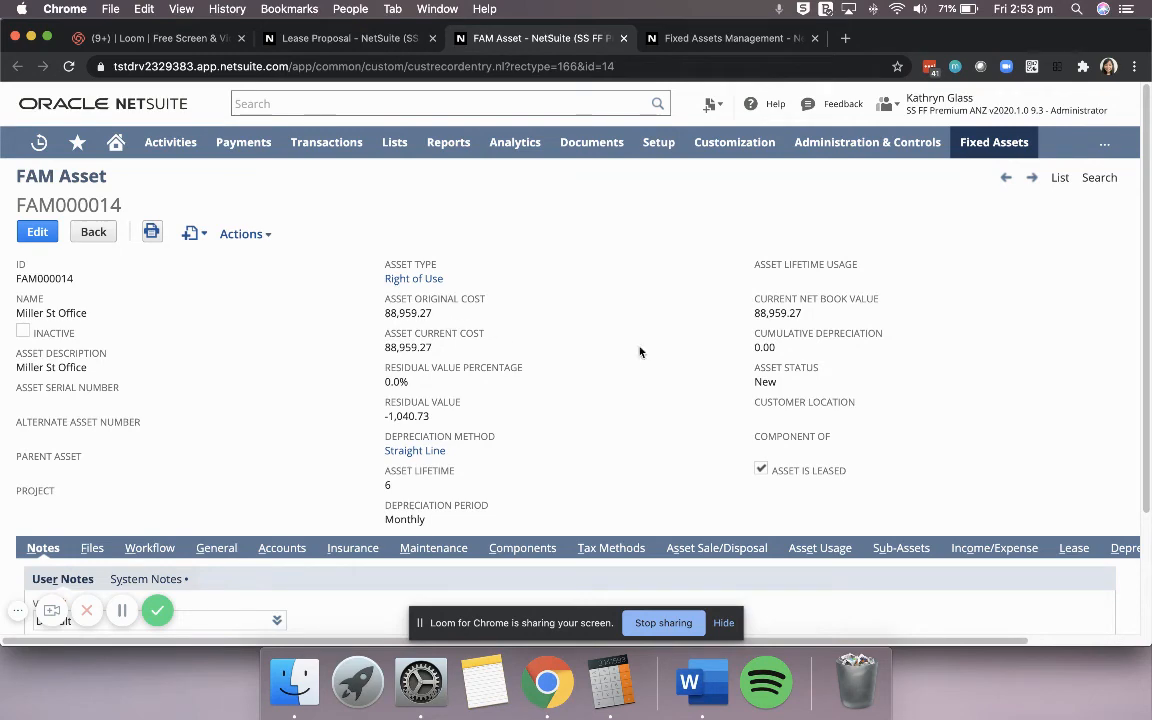
{"action": "scroll", "coordinate": [1143, 275], "scroll_direction": "down", "scroll_amount": 2}
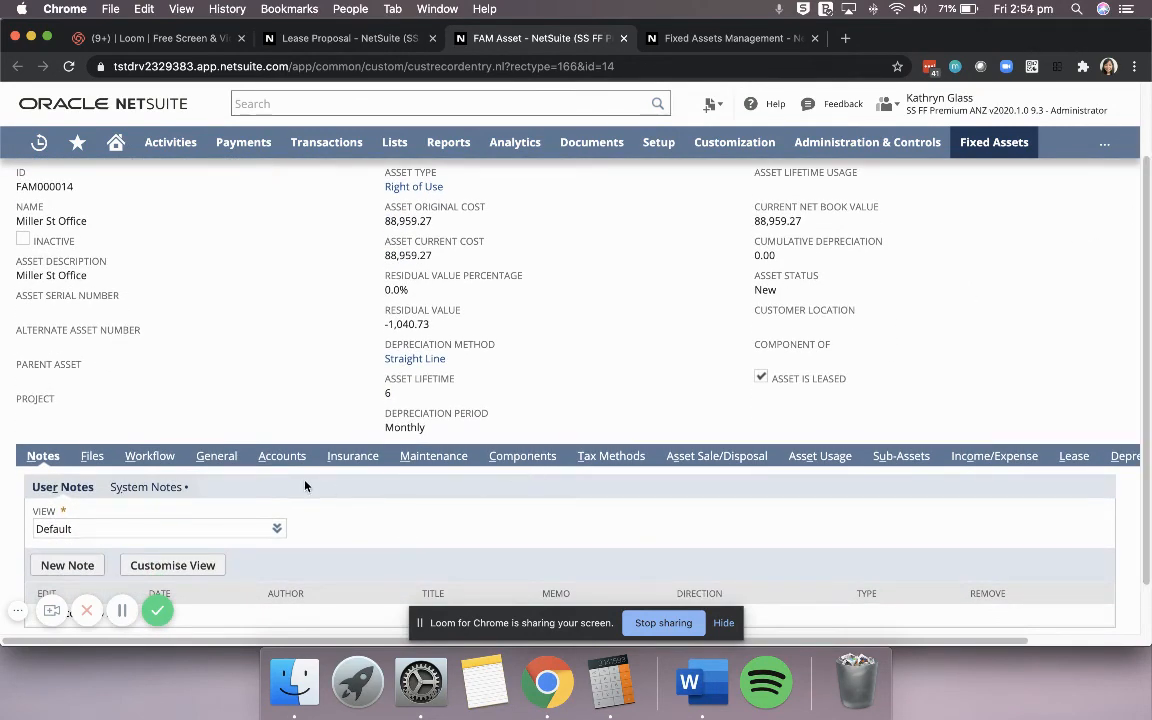
{"action": "left_click", "coordinate": [281, 458]}
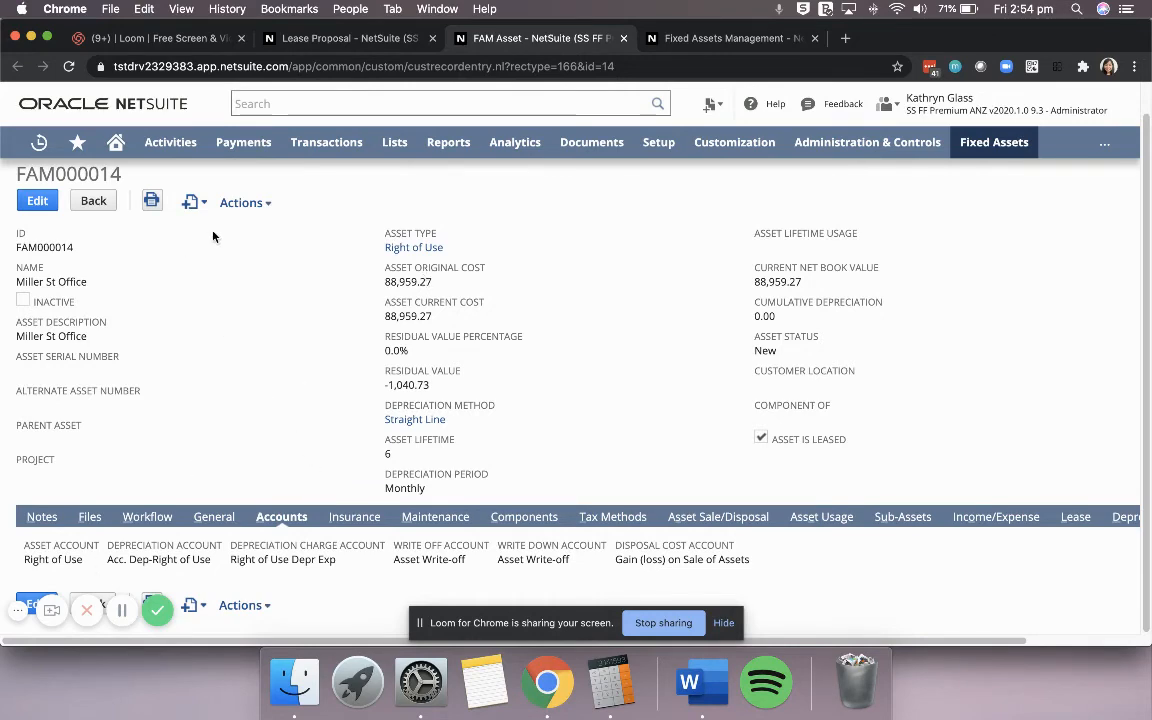
Compare the primary information on the Miller St Office lease proposal with the values on its asset record.
{"action": "left_click", "coordinate": [375, 42]}
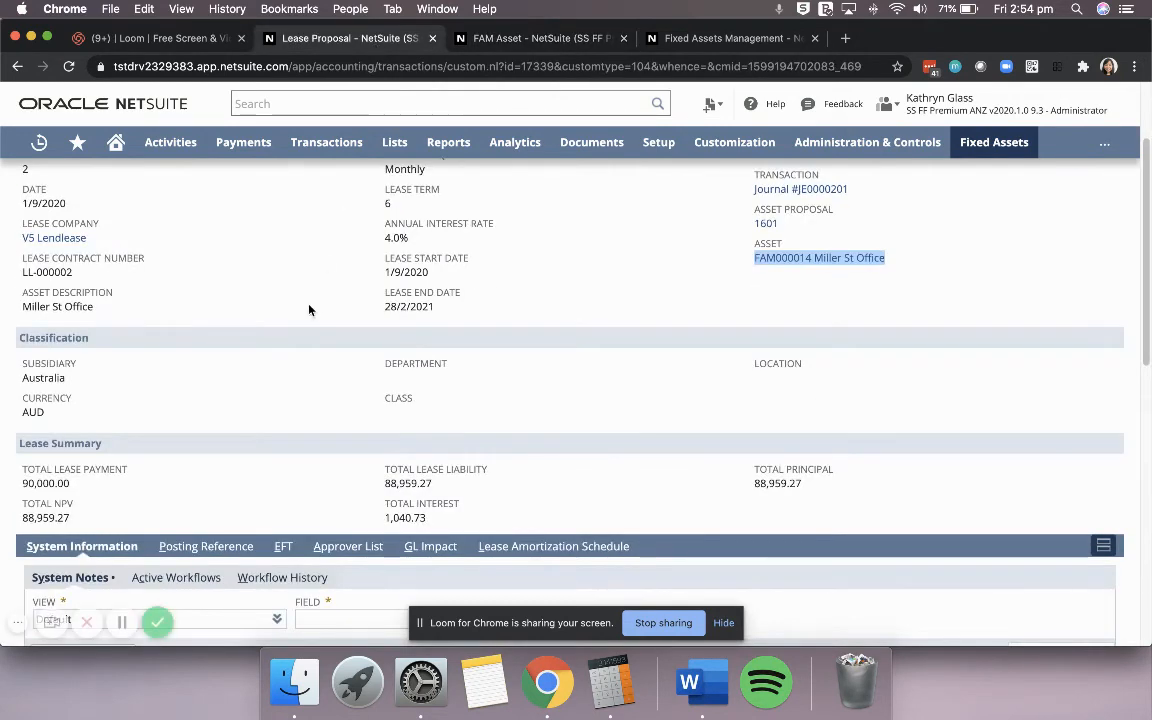
{"action": "scroll", "coordinate": [309, 310], "scroll_direction": "up", "scroll_amount": 2}
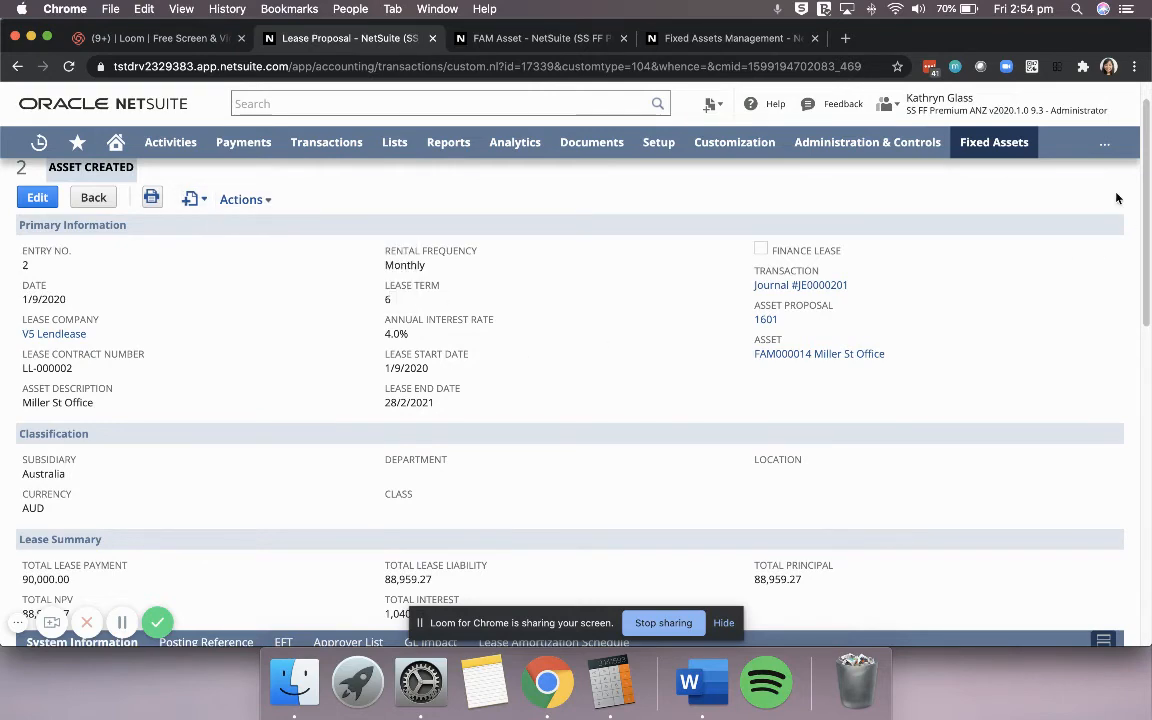
{"action": "left_click", "coordinate": [482, 38]}
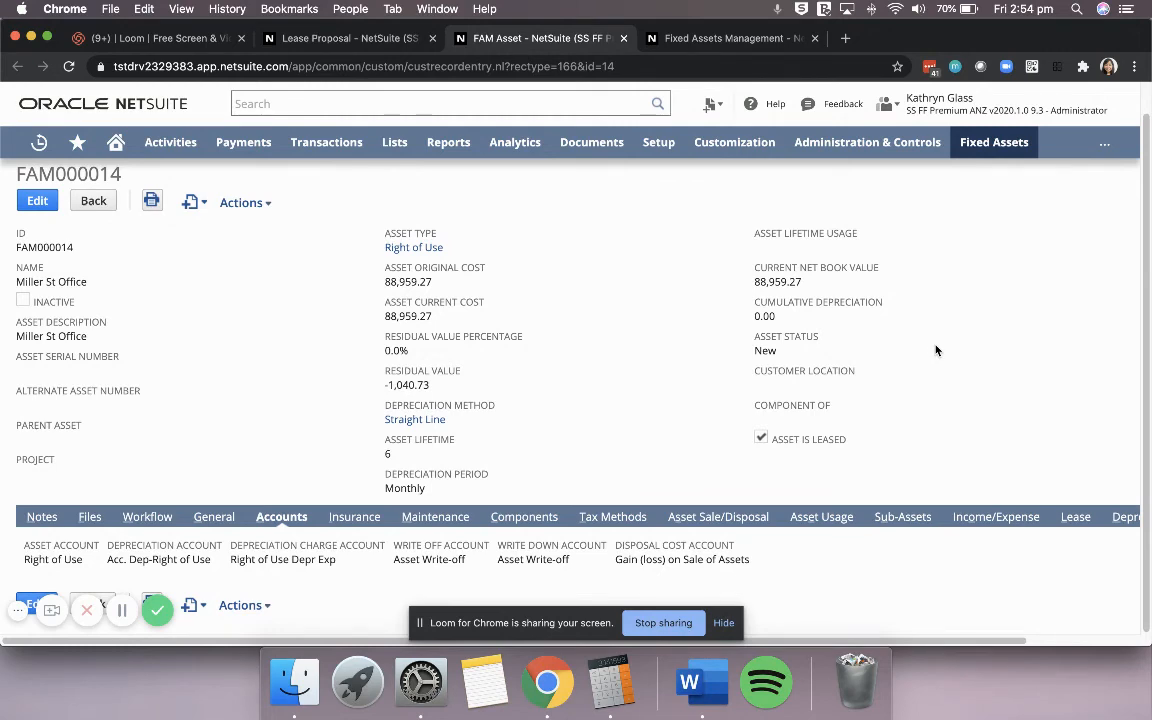
Review the lease amortization schedule on the Miller St Office lease proposal, focusing on the interest amount for 30/9/2020.
{"action": "left_click", "coordinate": [337, 45]}
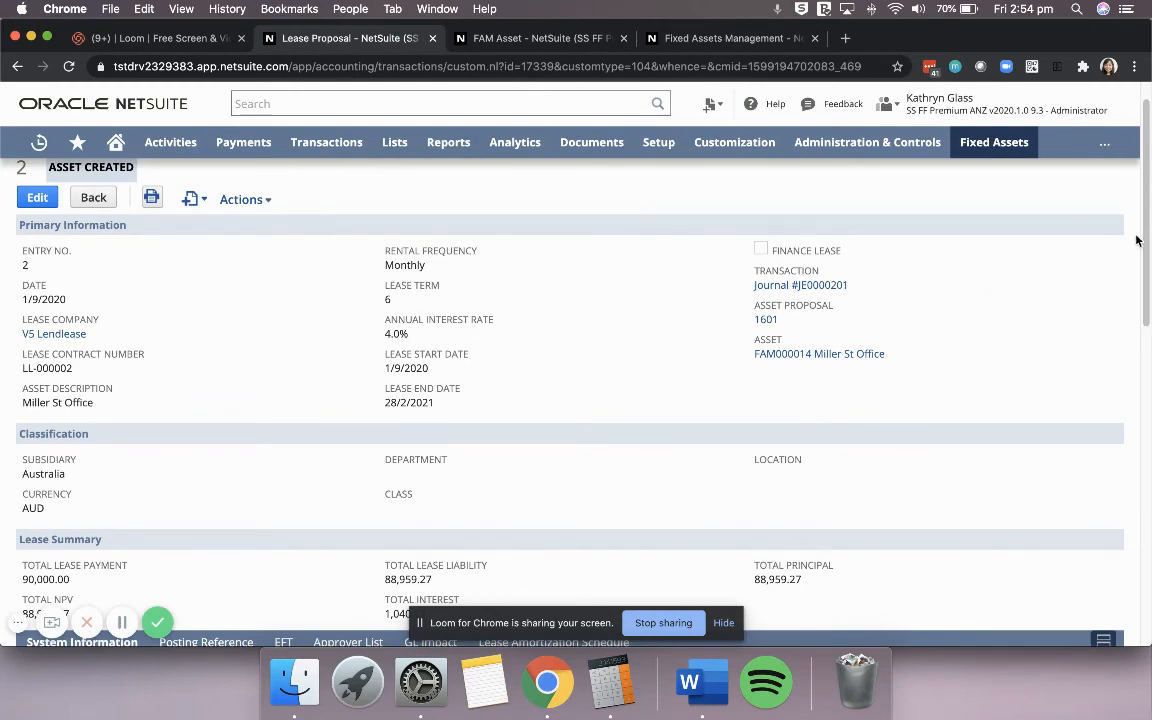
{"action": "scroll", "coordinate": [1143, 243], "scroll_direction": "down", "scroll_amount": 3}
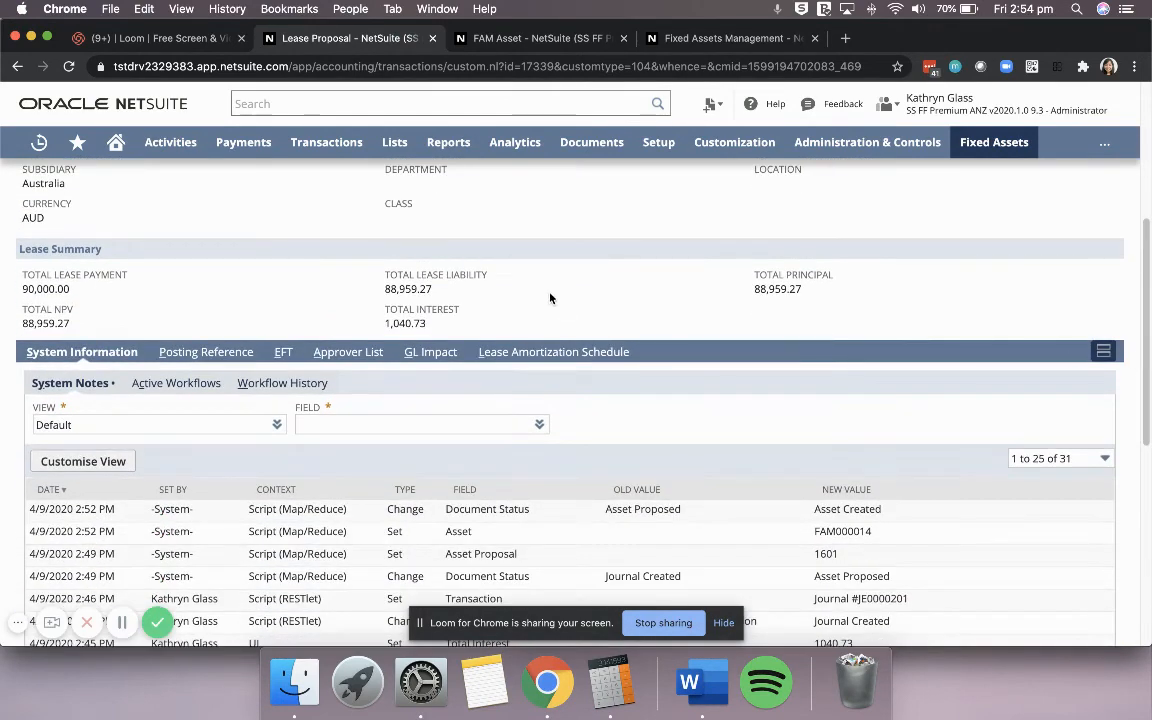
{"action": "left_click", "coordinate": [545, 353]}
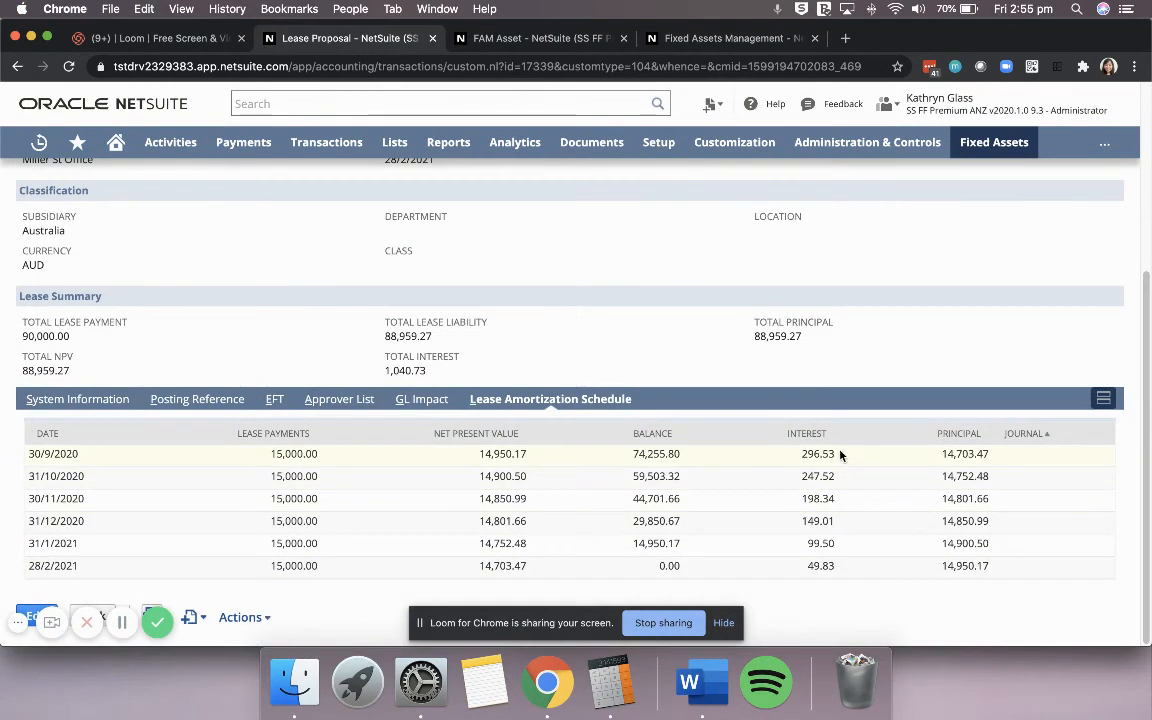
{"action": "left_click_drag", "start_coordinate": [840, 455], "coordinate": [802, 448]}
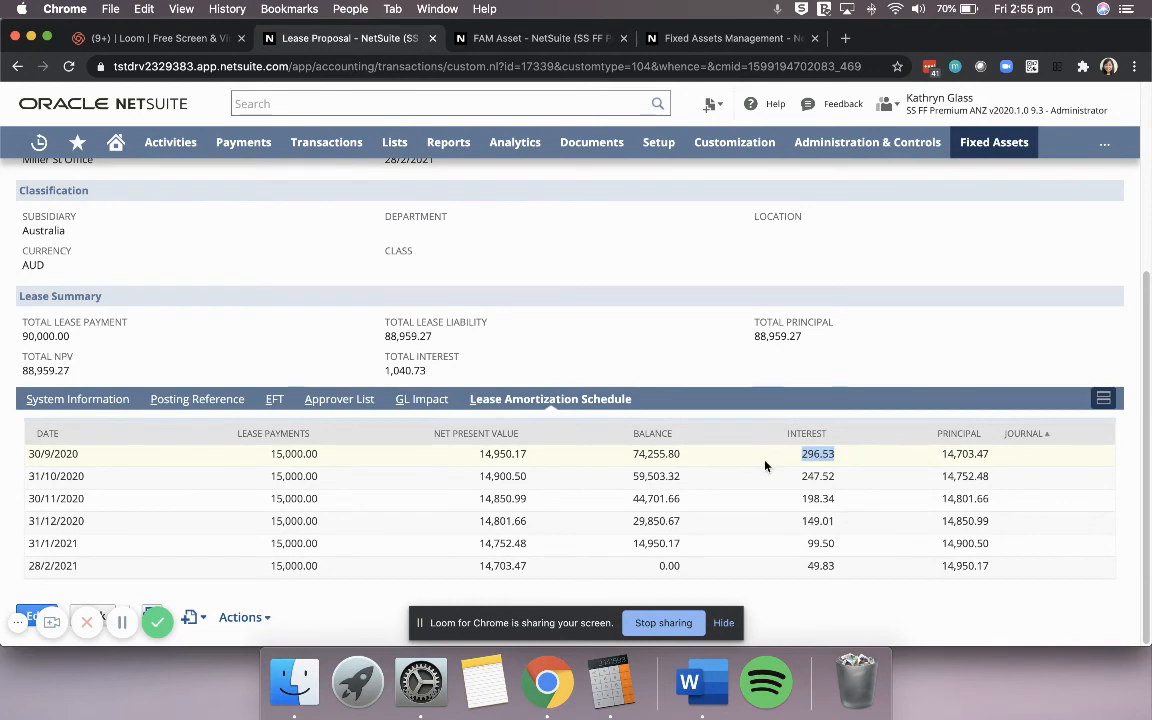
{"action": "left_click", "coordinate": [943, 272]}
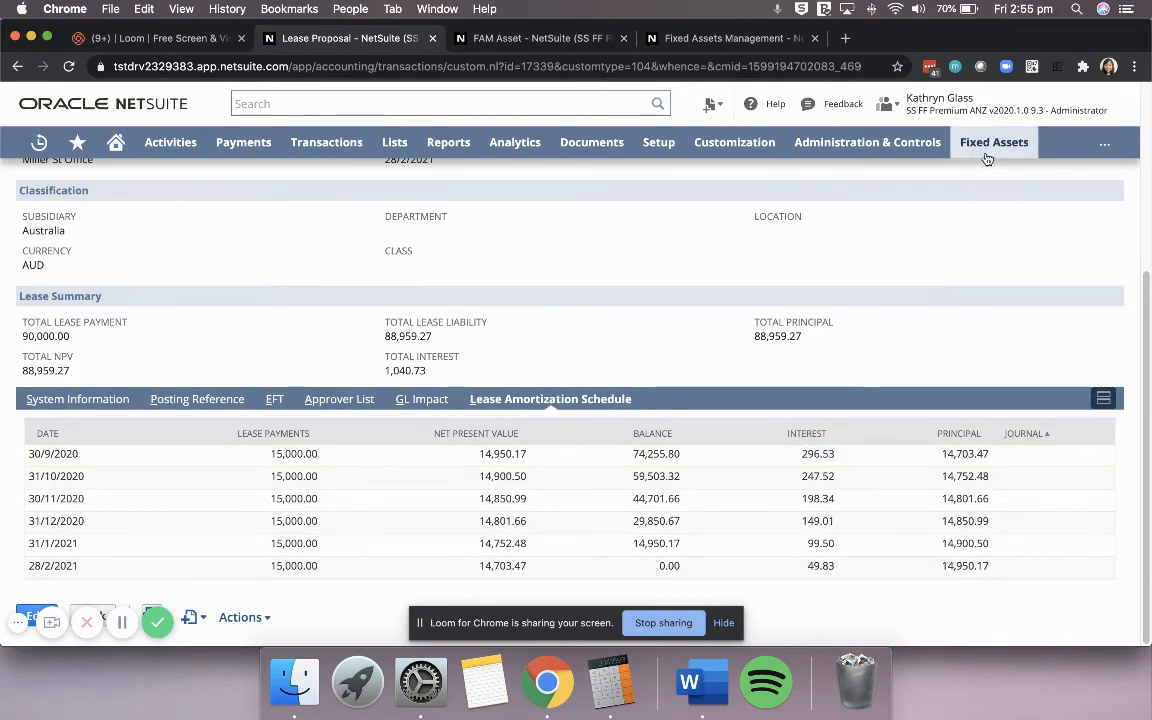
Start recording lease interest and set its date to 30/9/2020.
{"action": "mouse_move", "coordinate": [991, 152]}
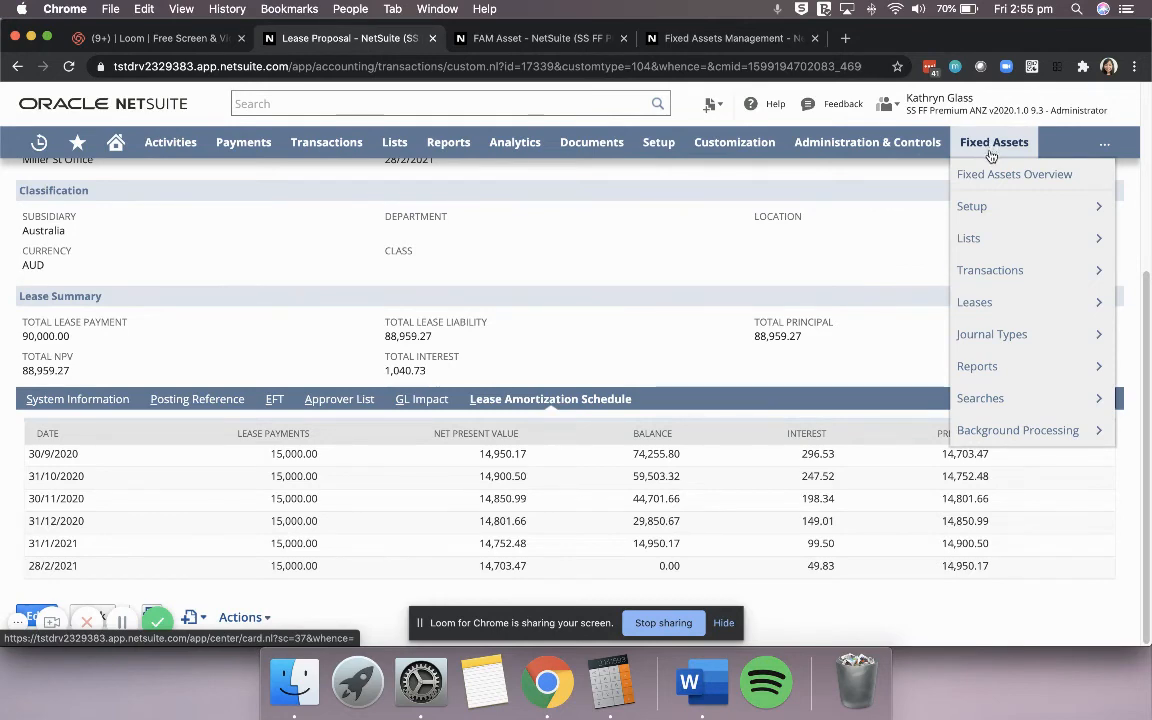
{"action": "mouse_move", "coordinate": [983, 296]}
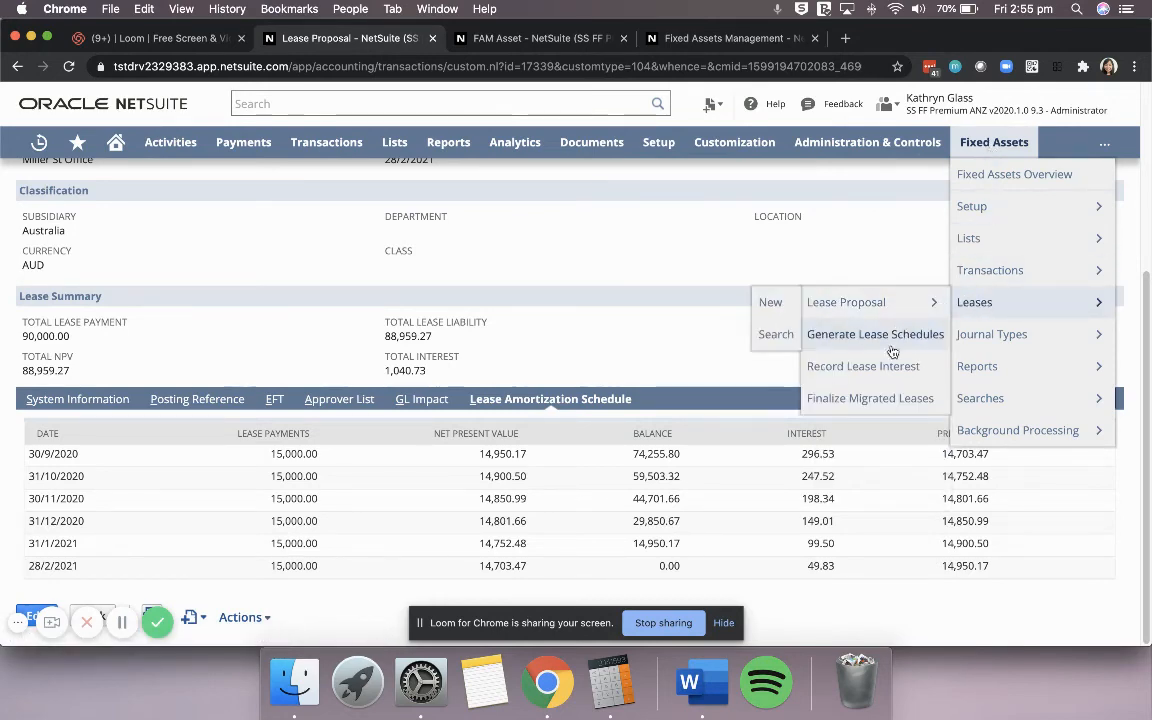
{"action": "left_click", "coordinate": [888, 368]}
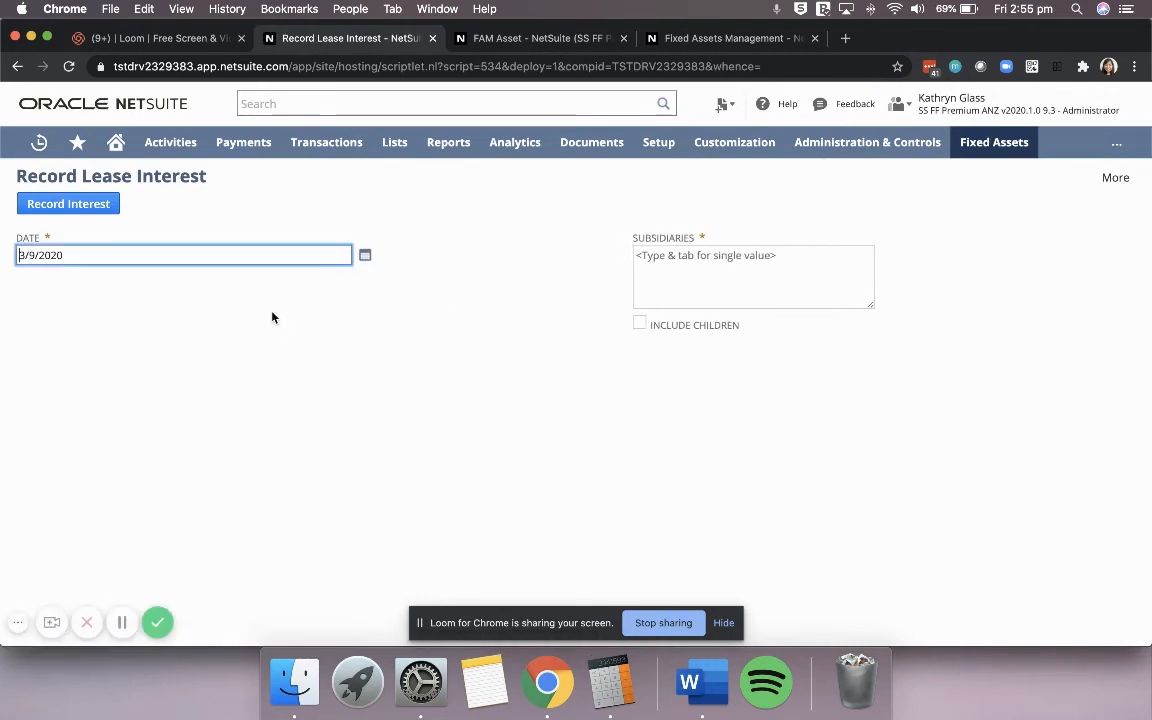
{"action": "left_click", "coordinate": [23, 255]}
{"action": "type", "text": "0"}
{"action": "left_click", "coordinate": [140, 335]}
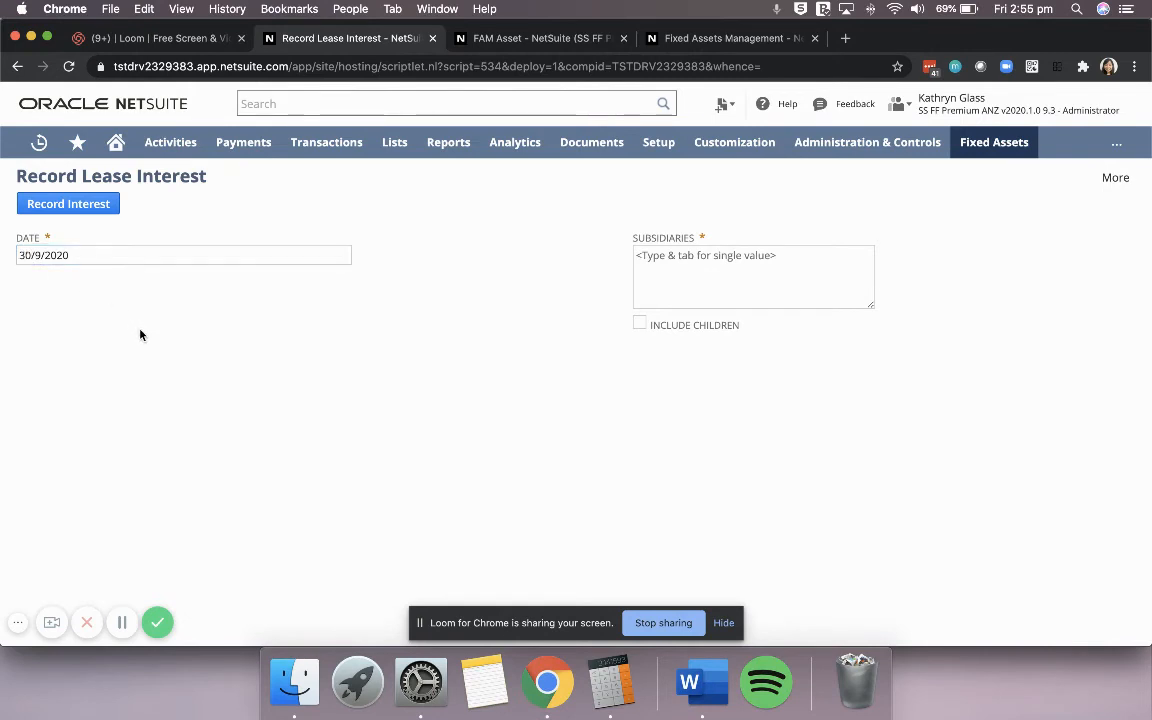
Choose HQ : Australia as the subsidiary and record the lease interest.
{"action": "left_click", "coordinate": [710, 267]}
{"action": "type", "text": "australia"}
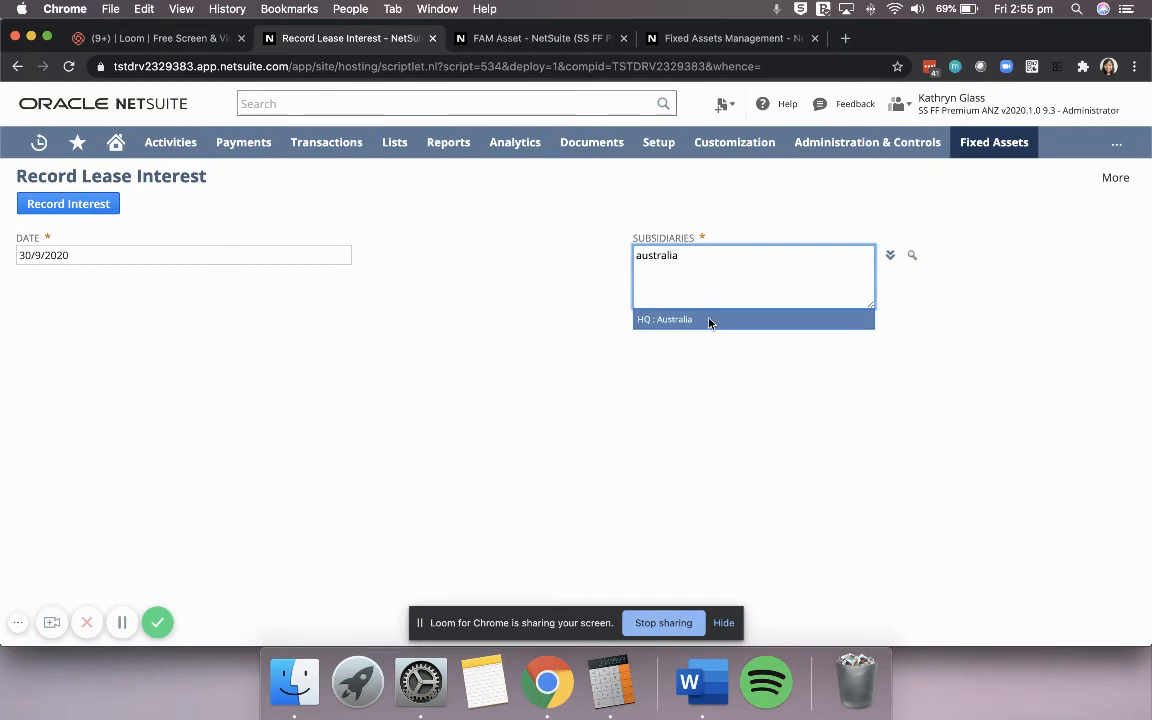
{"action": "left_click", "coordinate": [712, 320]}
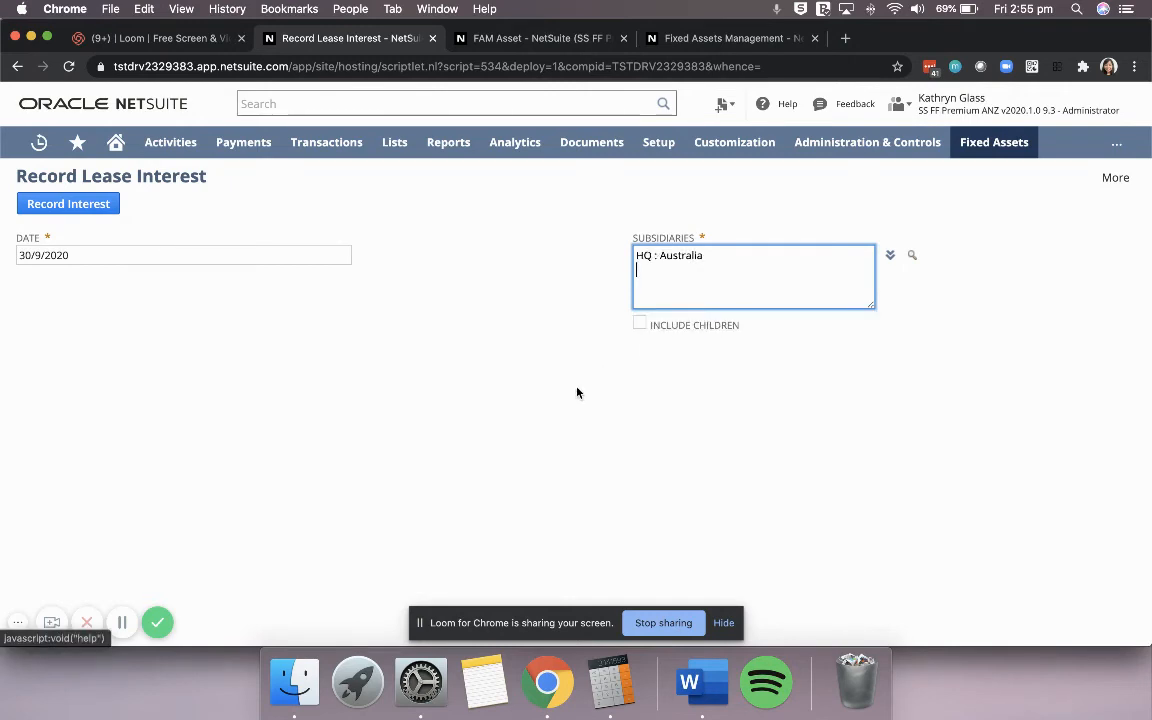
{"action": "left_click", "coordinate": [66, 205]}
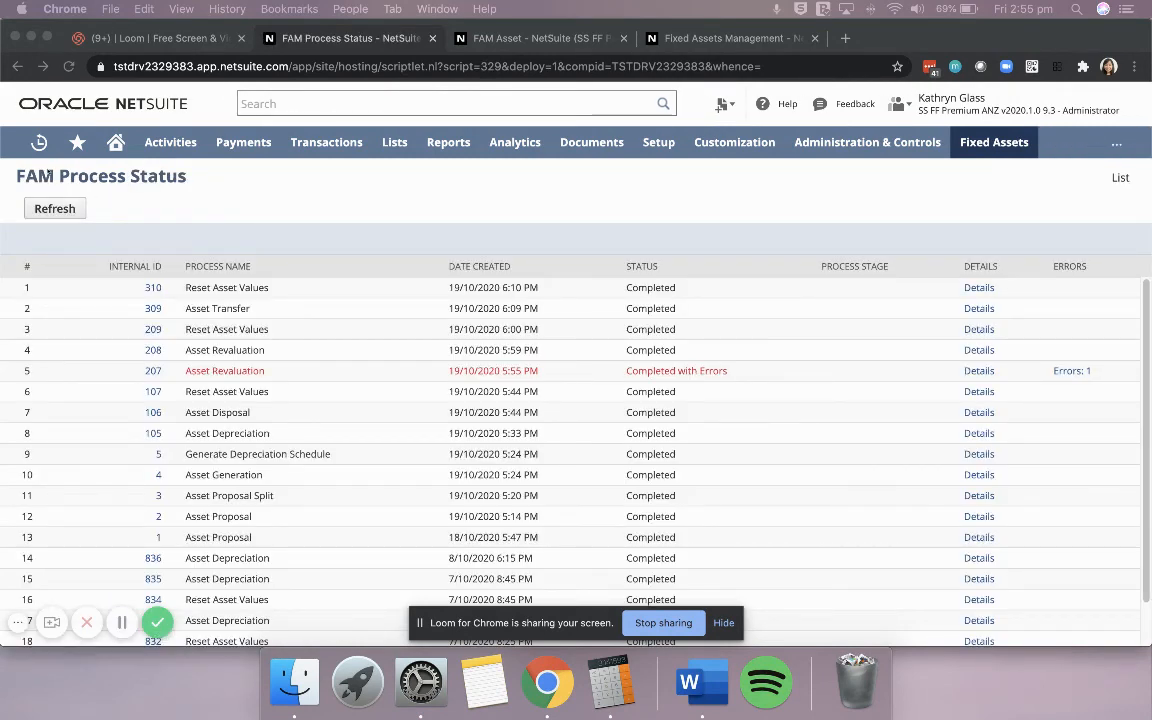
Return to the Miller St Office lease proposal from the process status page and check its amortization schedule for an interest journal.
{"action": "left_click", "coordinate": [257, 198]}
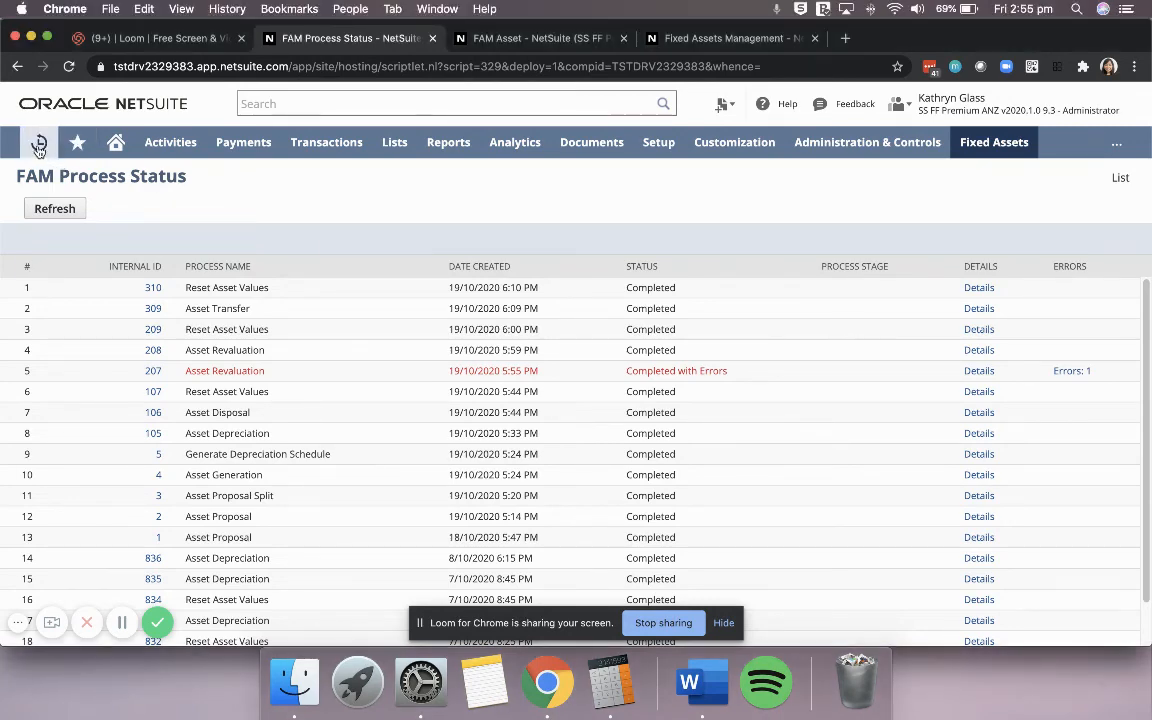
{"action": "mouse_move", "coordinate": [39, 147]}
{"action": "left_click", "coordinate": [73, 249]}
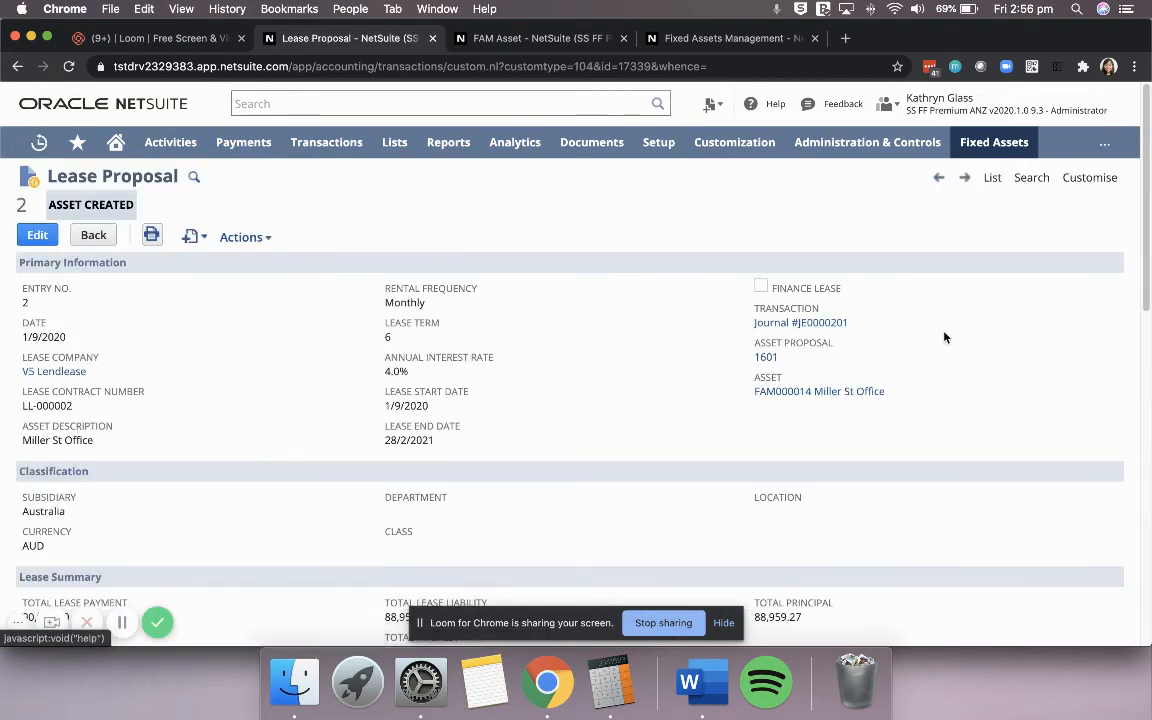
{"action": "left_click_drag", "start_coordinate": [1146, 263], "coordinate": [1133, 381]}
{"action": "left_click", "coordinate": [556, 418]}
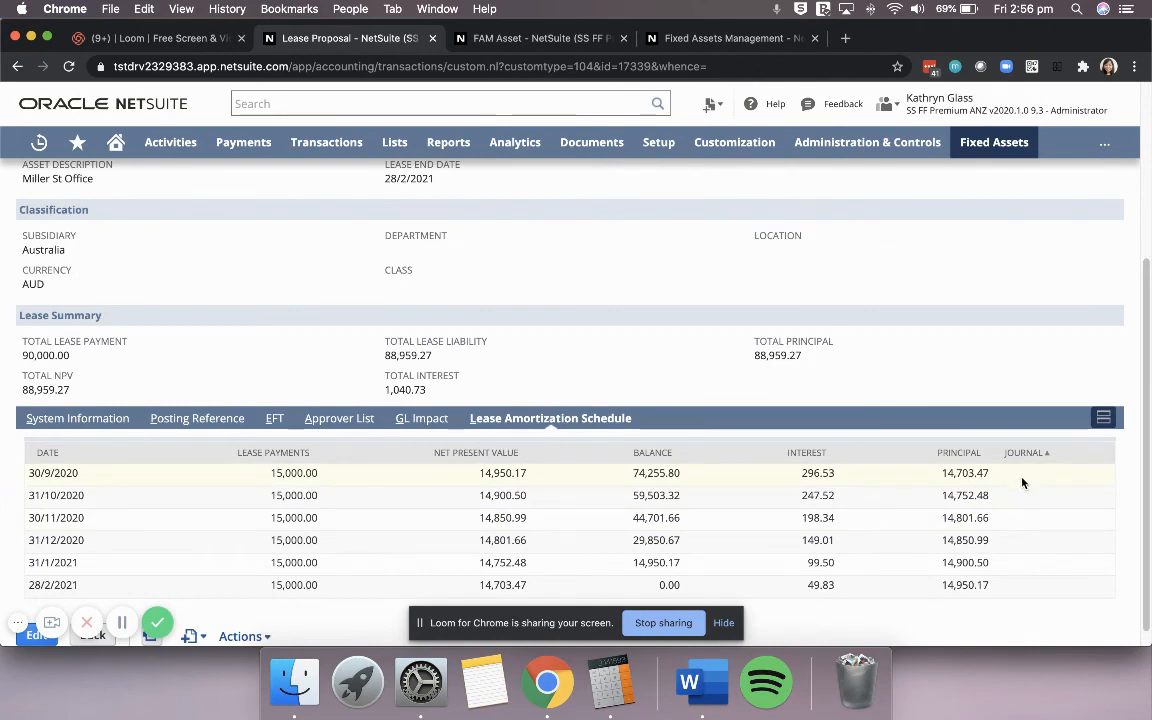
Reload the lease proposal twice, checking the amortization schedule each time for the 30/9/2020 interest journal.
{"action": "left_click", "coordinate": [713, 66]}
{"action": "key", "text": "Return"}
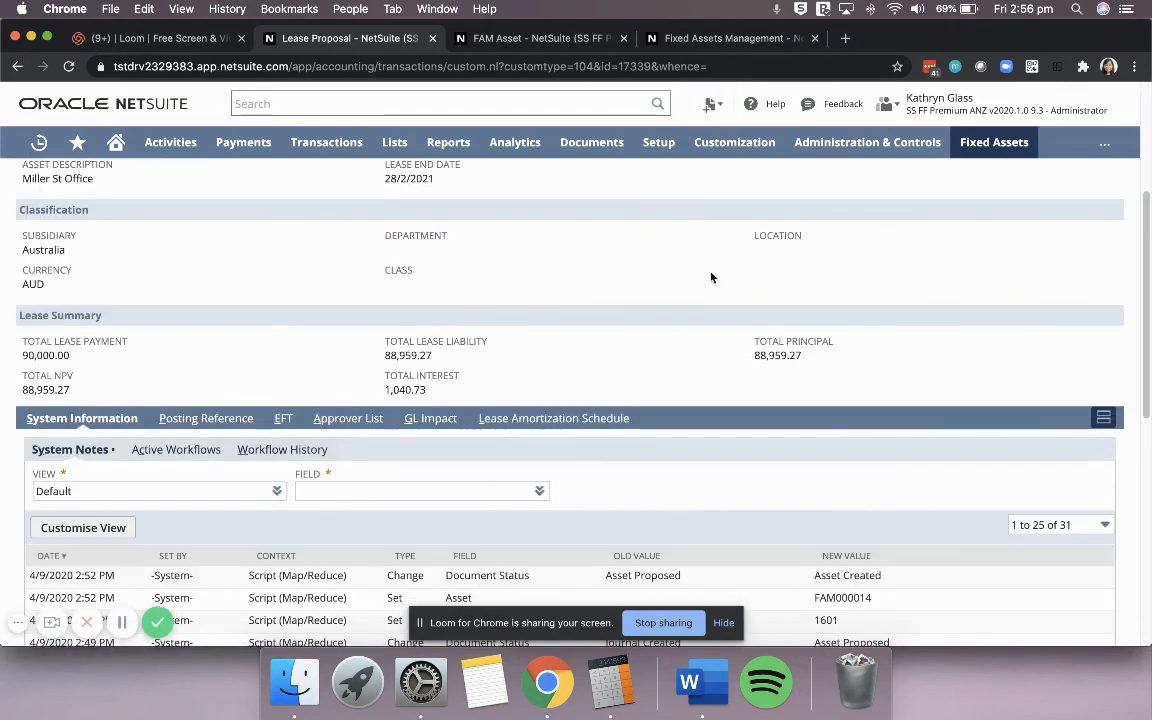
{"action": "left_click", "coordinate": [524, 420]}
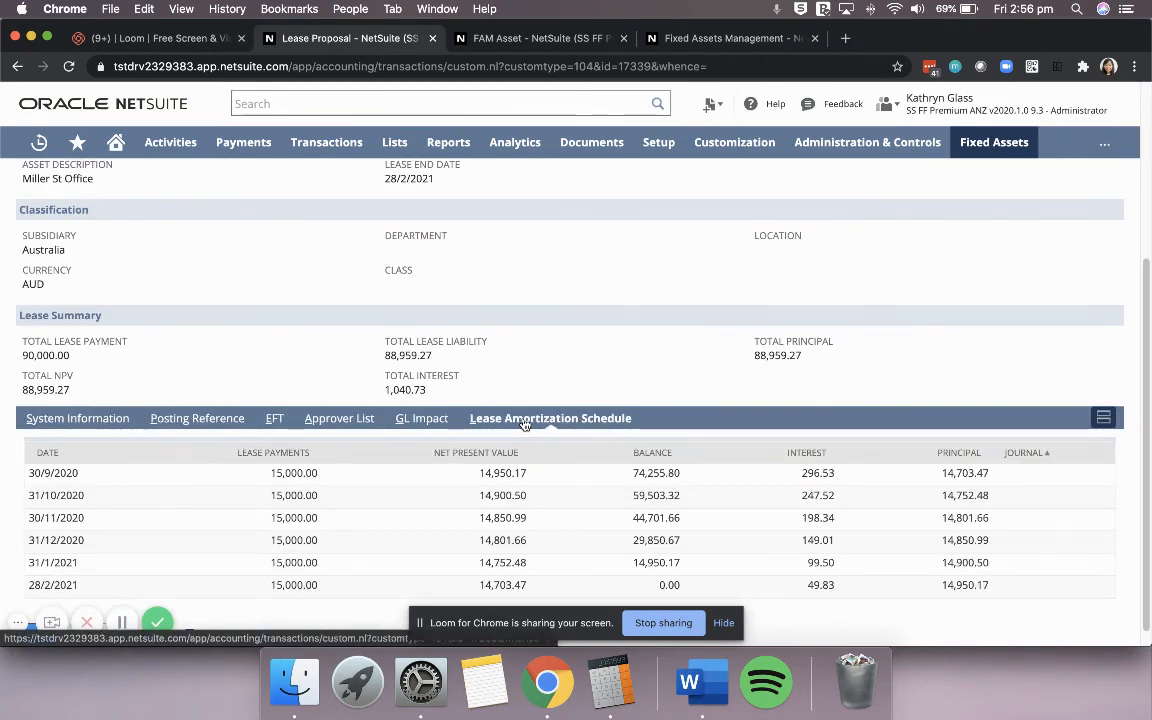
{"action": "left_click", "coordinate": [616, 66]}
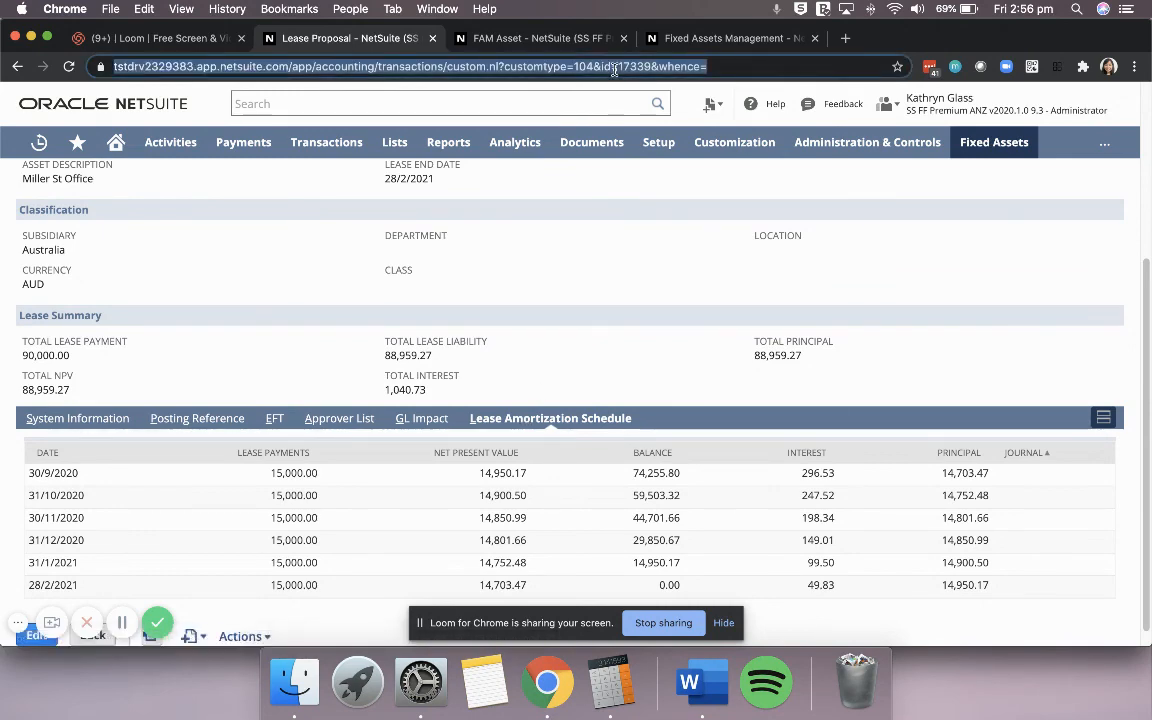
{"action": "key", "text": "Return"}
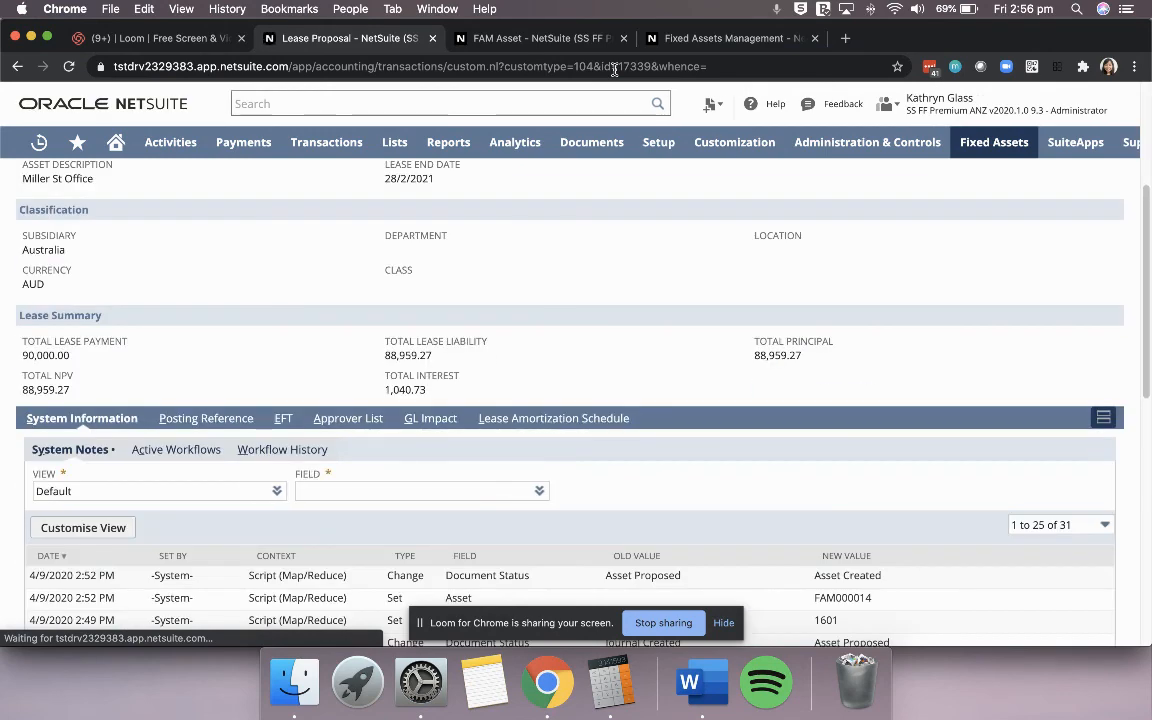
{"action": "left_click", "coordinate": [505, 420]}
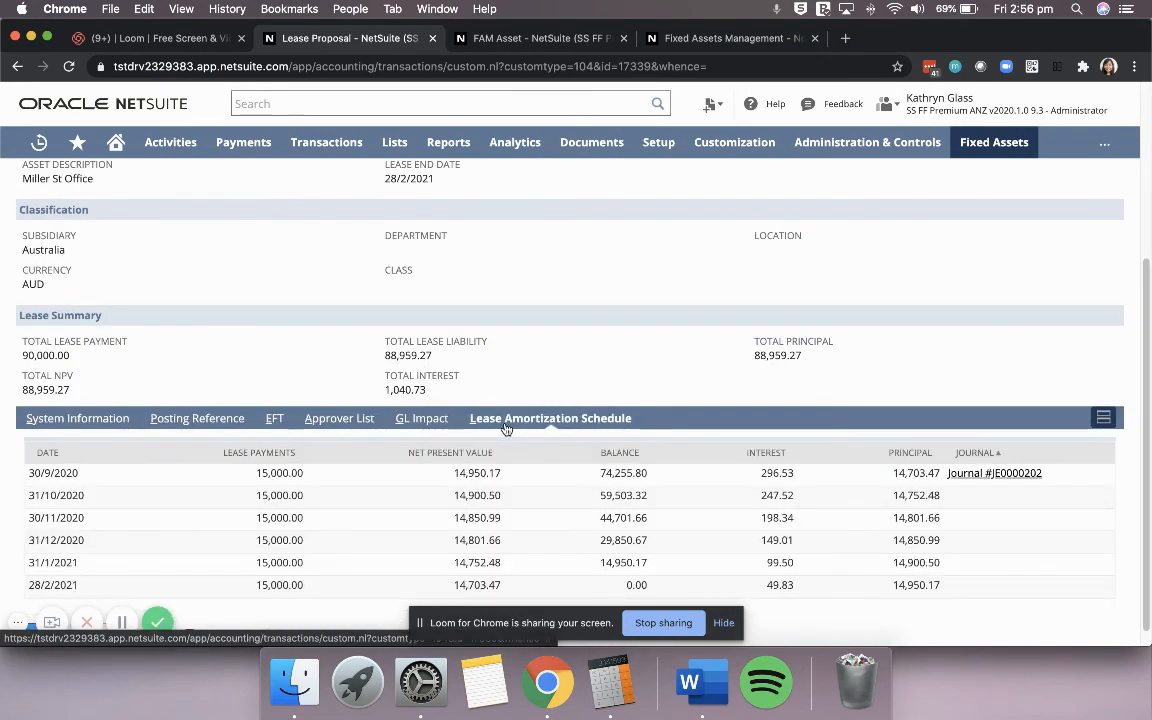
Open the journal linked to the 30/9/2020 schedule row separately and review its debit and credit lines.
{"action": "right_click", "coordinate": [988, 477]}
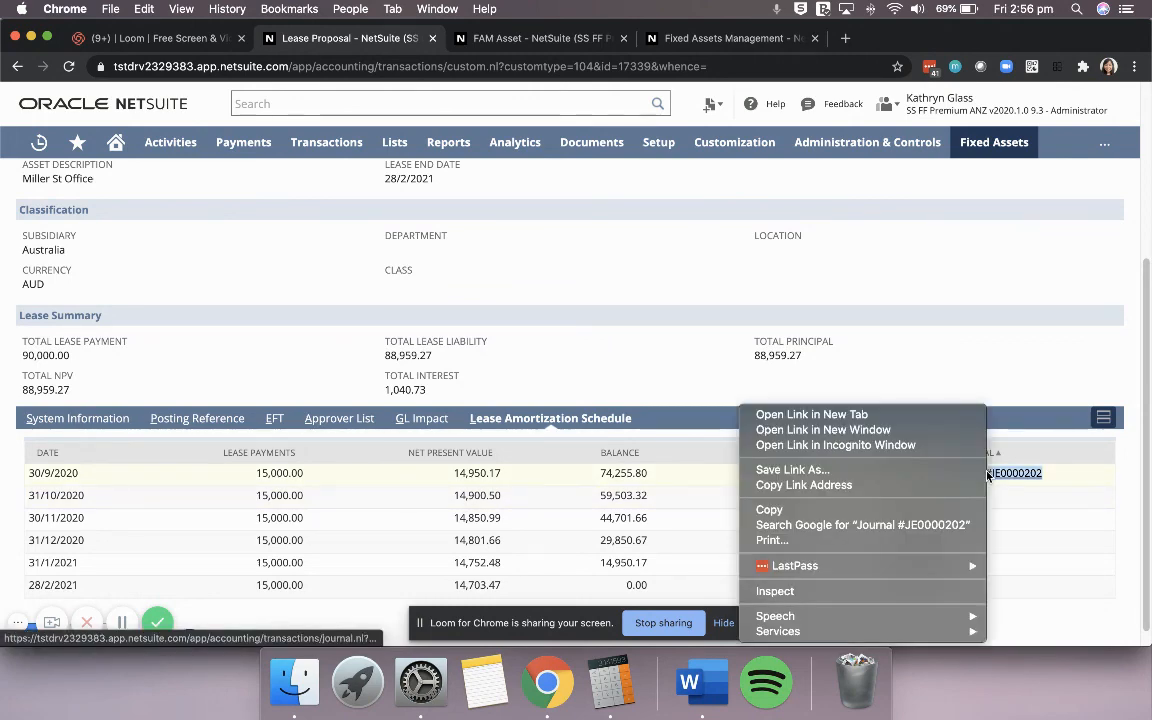
{"action": "left_click", "coordinate": [912, 412]}
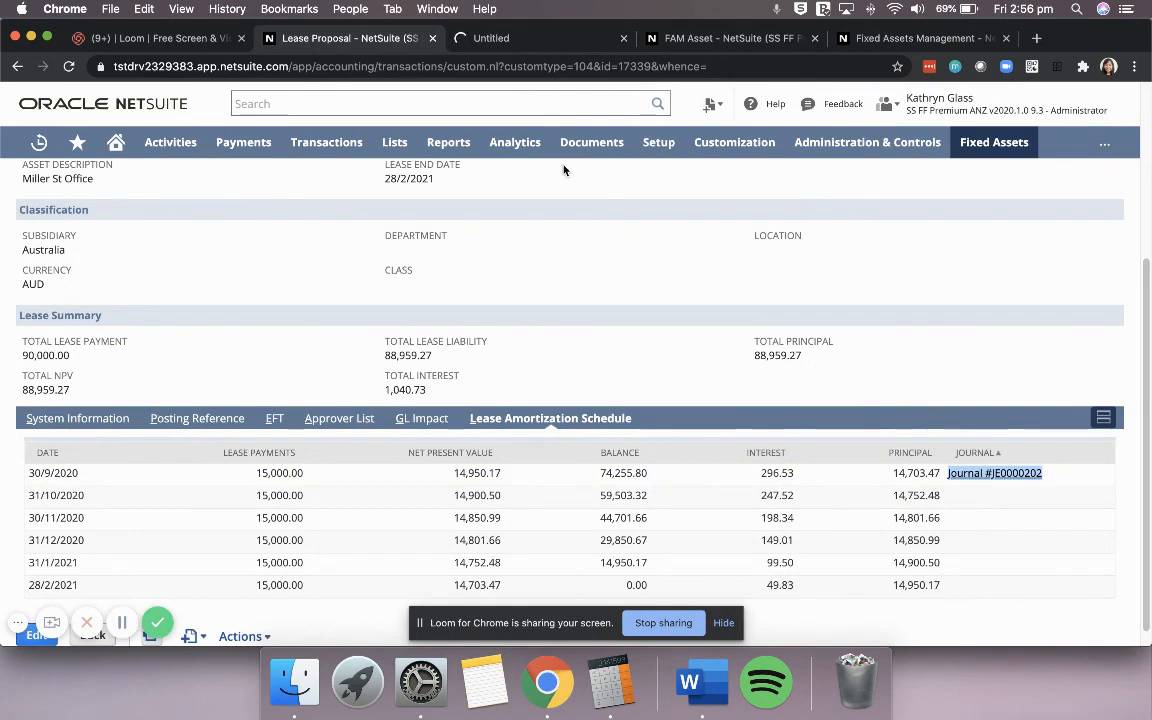
{"action": "left_click", "coordinate": [547, 40]}
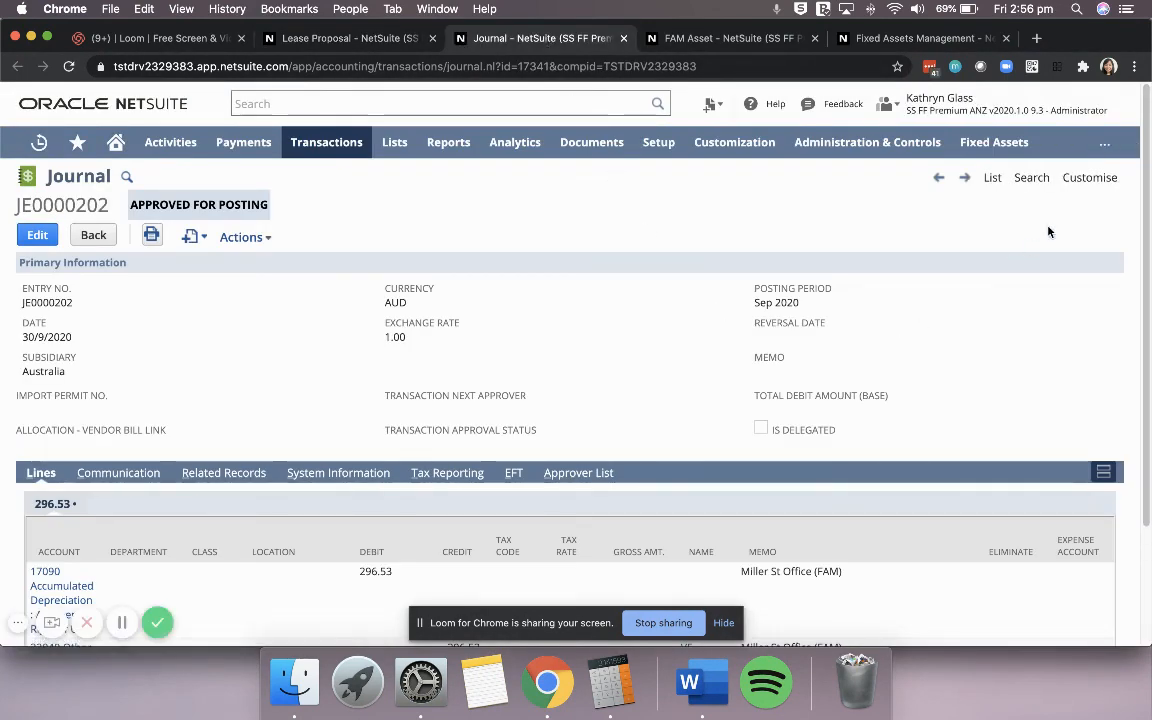
{"action": "scroll", "coordinate": [1145, 224], "scroll_direction": "down", "scroll_amount": 1}
{"action": "left_click_drag", "start_coordinate": [1145, 224], "coordinate": [1148, 340]}
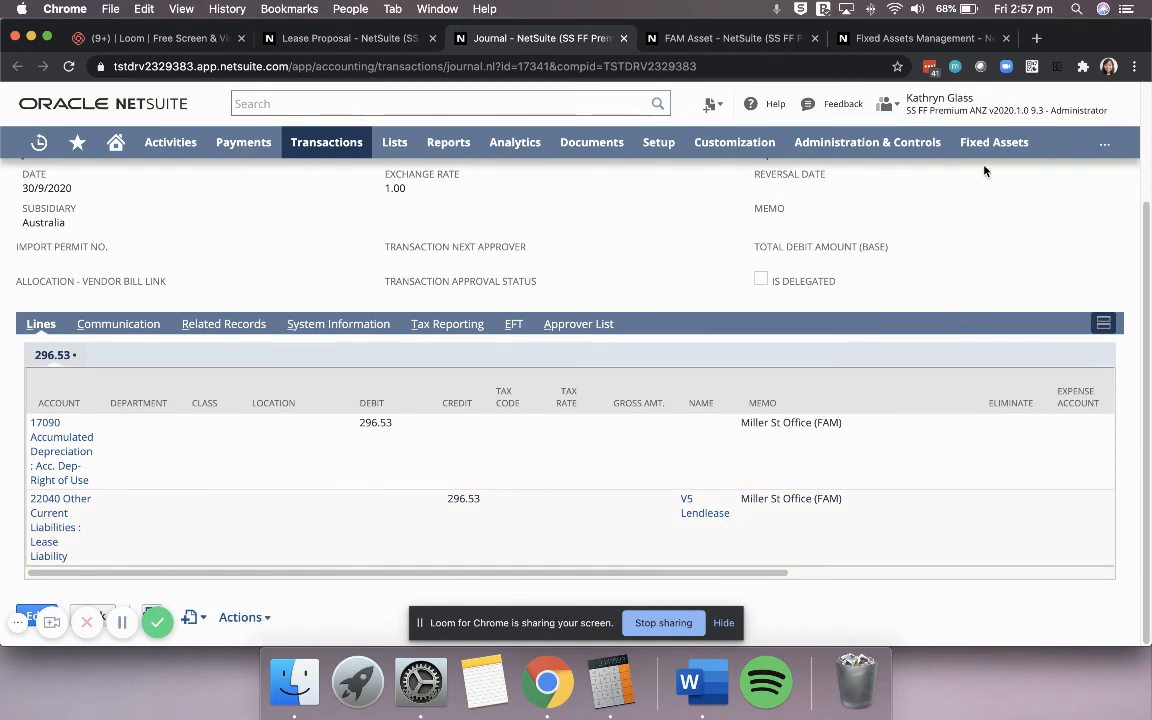
Bring up the available Fixed Assets searches.
{"action": "mouse_move", "coordinate": [985, 150]}
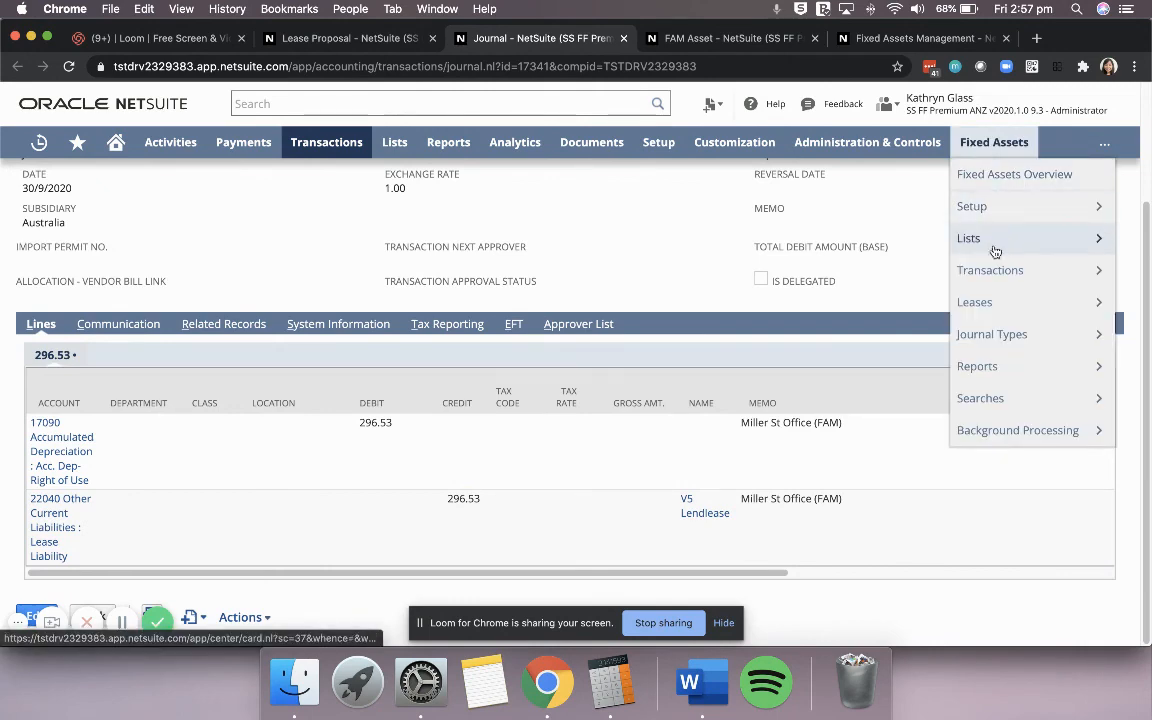
{"action": "mouse_move", "coordinate": [995, 399]}
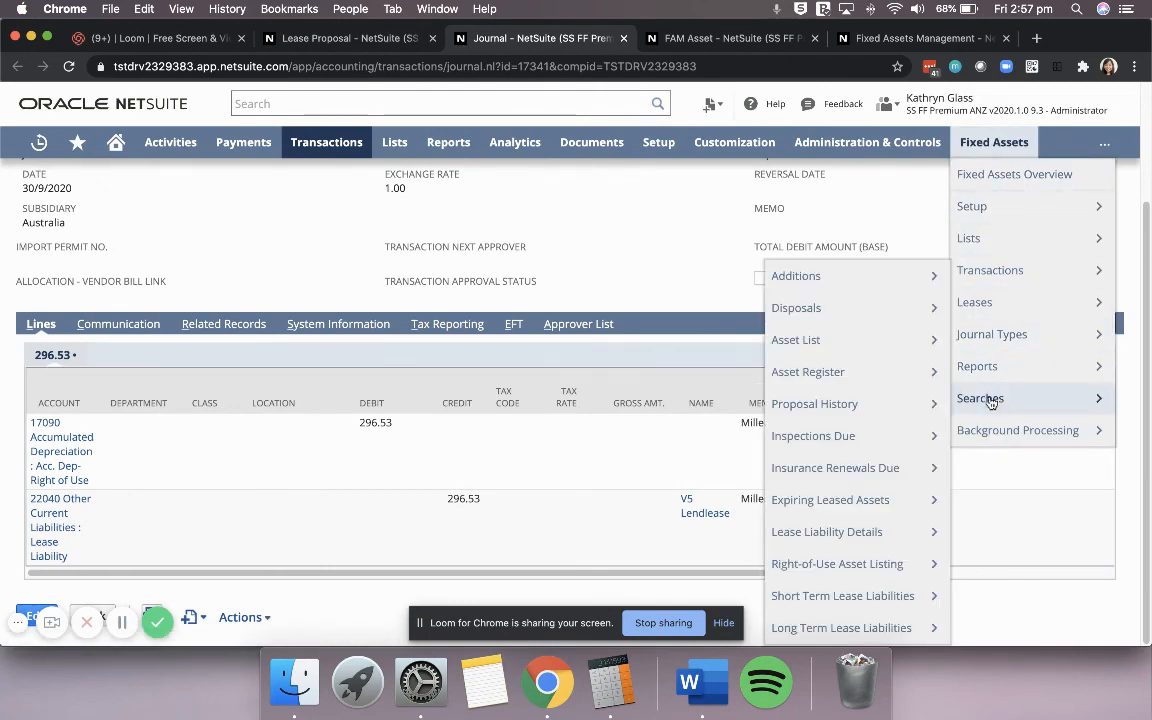